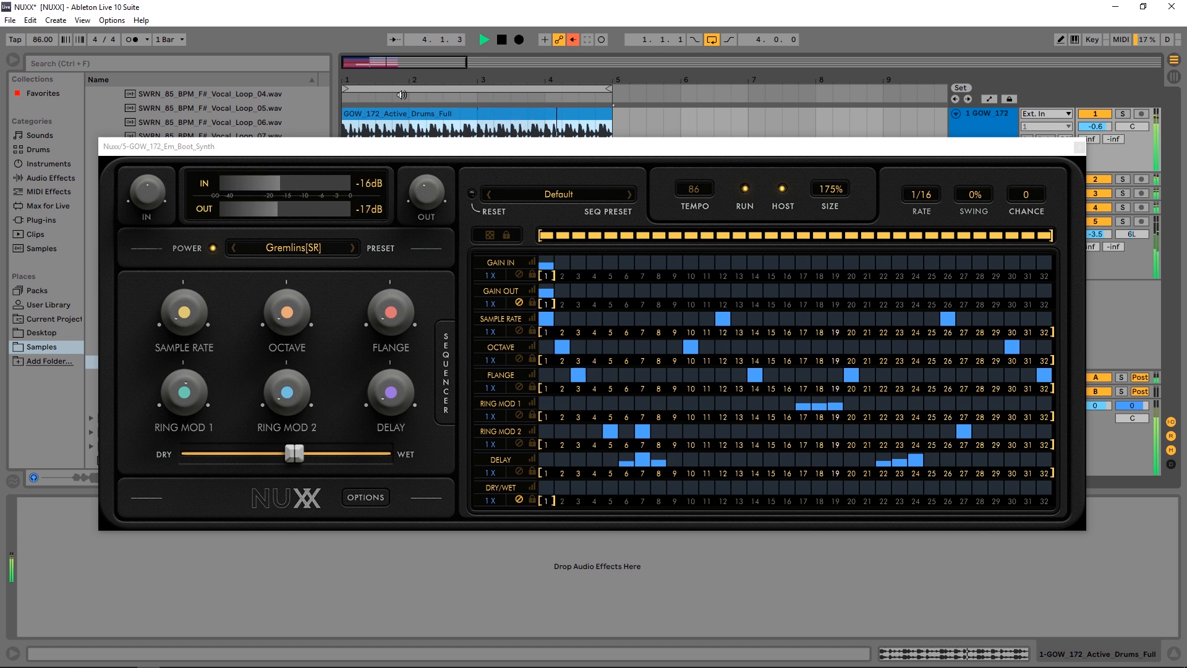
Step: Stop the playback, check the screen recording in OBS and minimize its window
{"action": "left_click", "coordinate": [501, 40]}
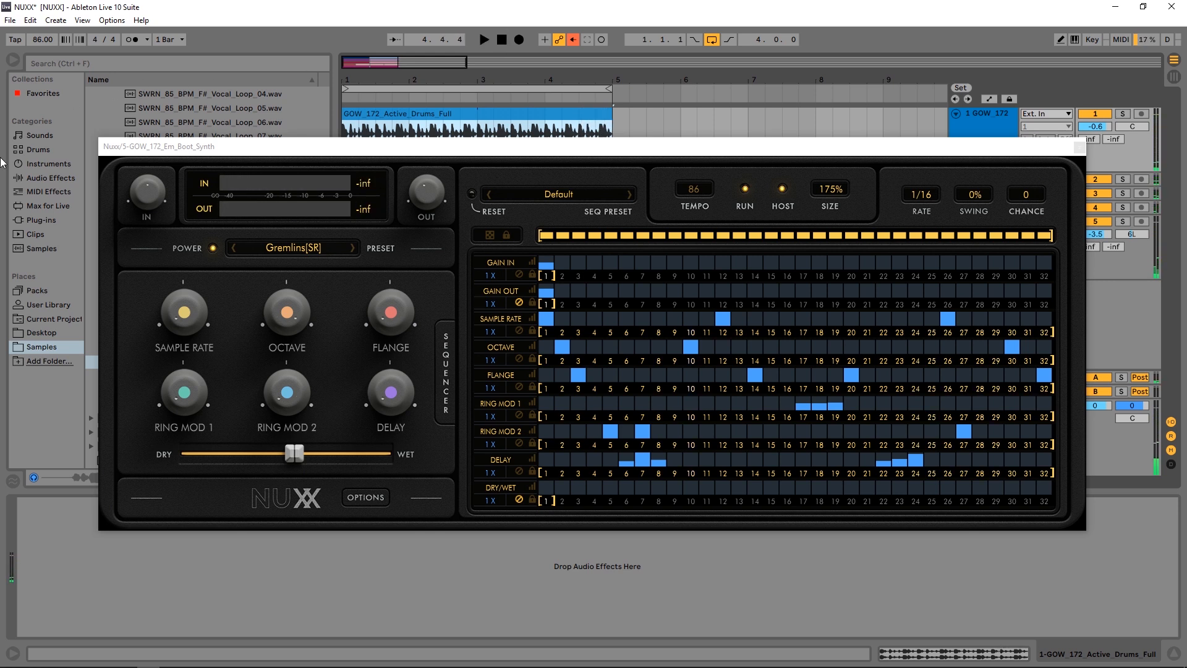
{"action": "left_click", "coordinate": [309, 658]}
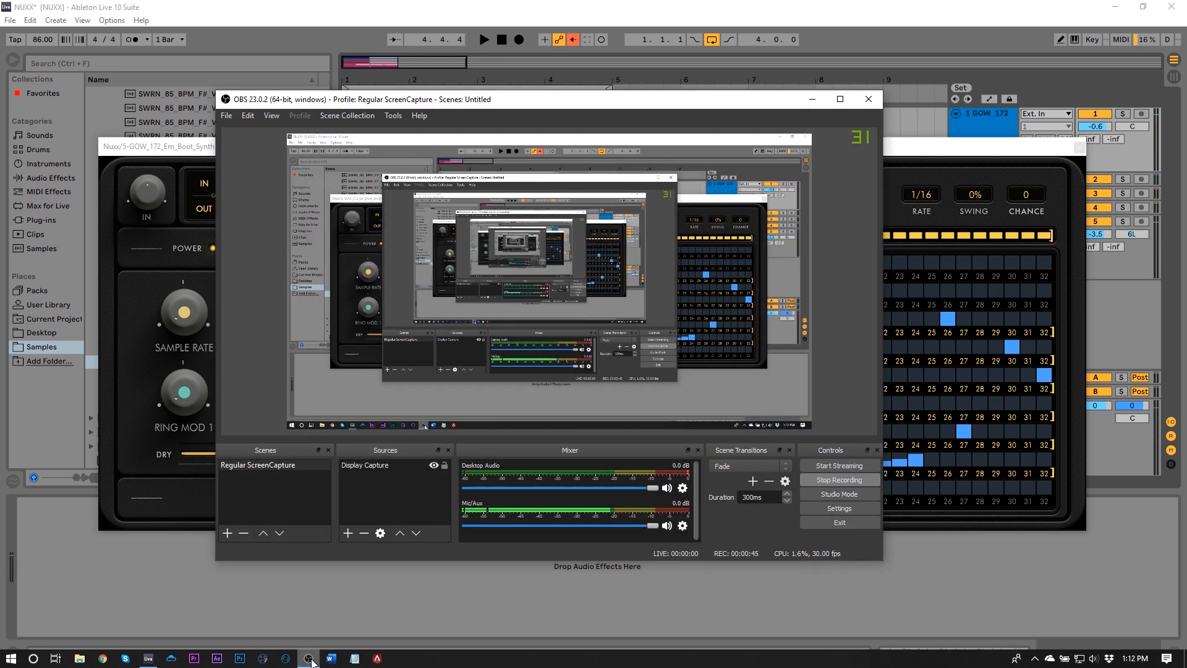
{"action": "left_click", "coordinate": [811, 99]}
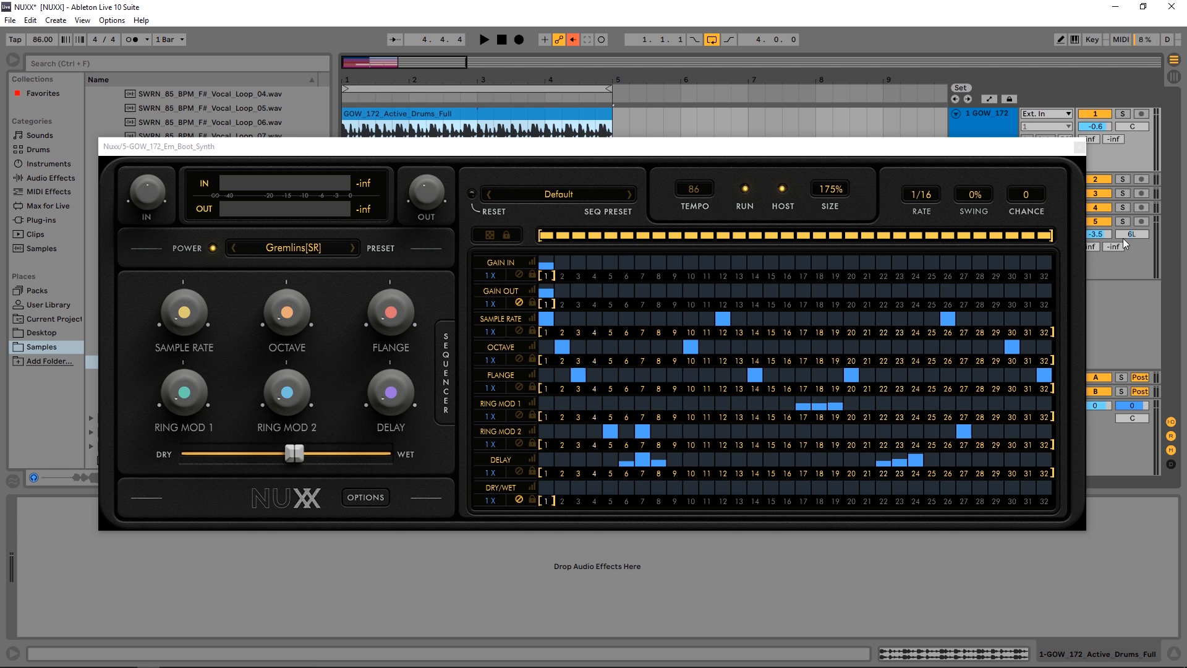
Step: Solo track 5, play its synth loop through Nuxx with that track selected, and stop the playback
{"action": "left_click", "coordinate": [1122, 222]}
{"action": "left_click_drag", "start_coordinate": [685, 153], "coordinate": [689, 170]}
{"action": "key", "text": "space"}
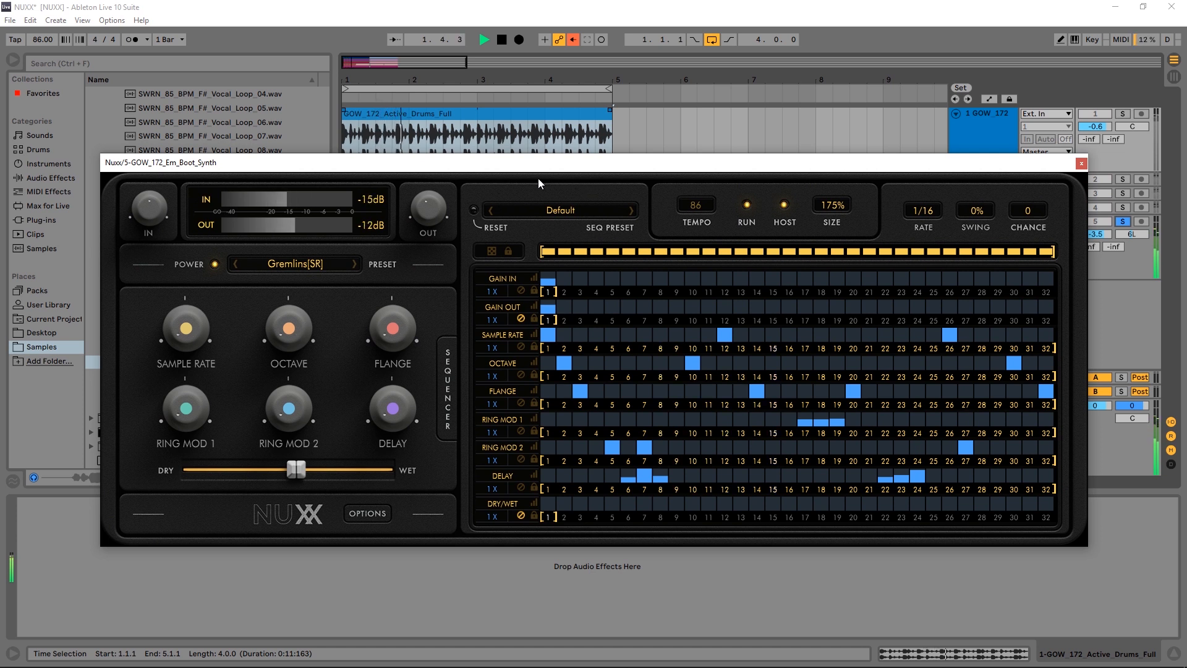
{"action": "left_click", "coordinate": [1100, 264]}
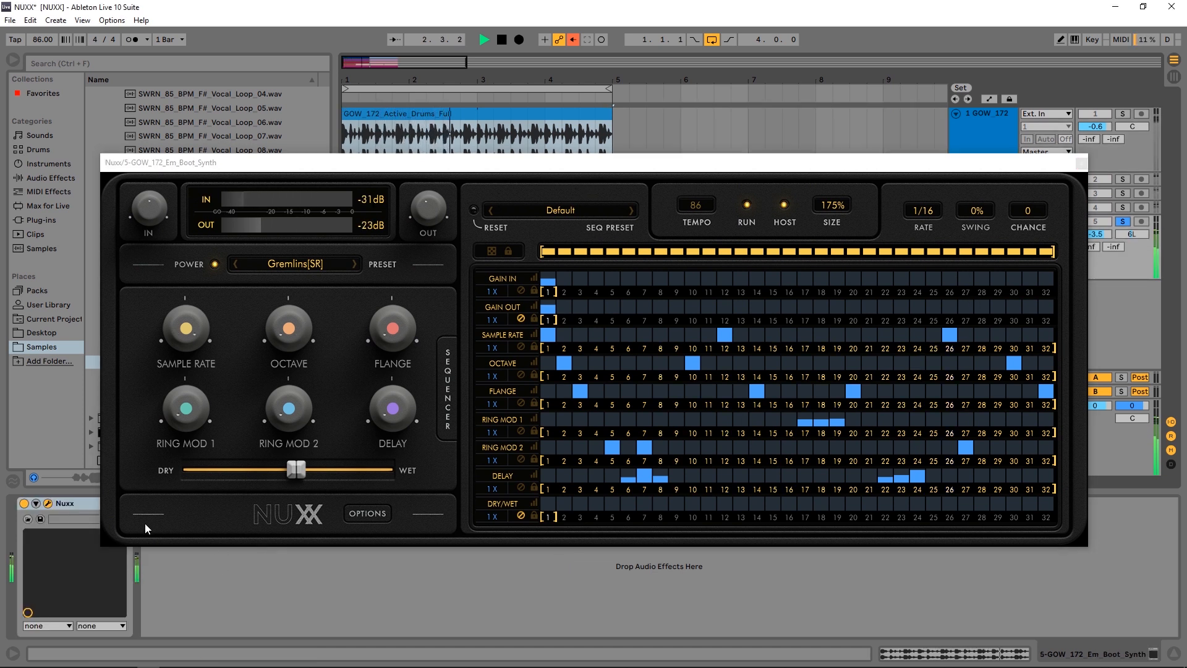
{"action": "key", "text": "space"}
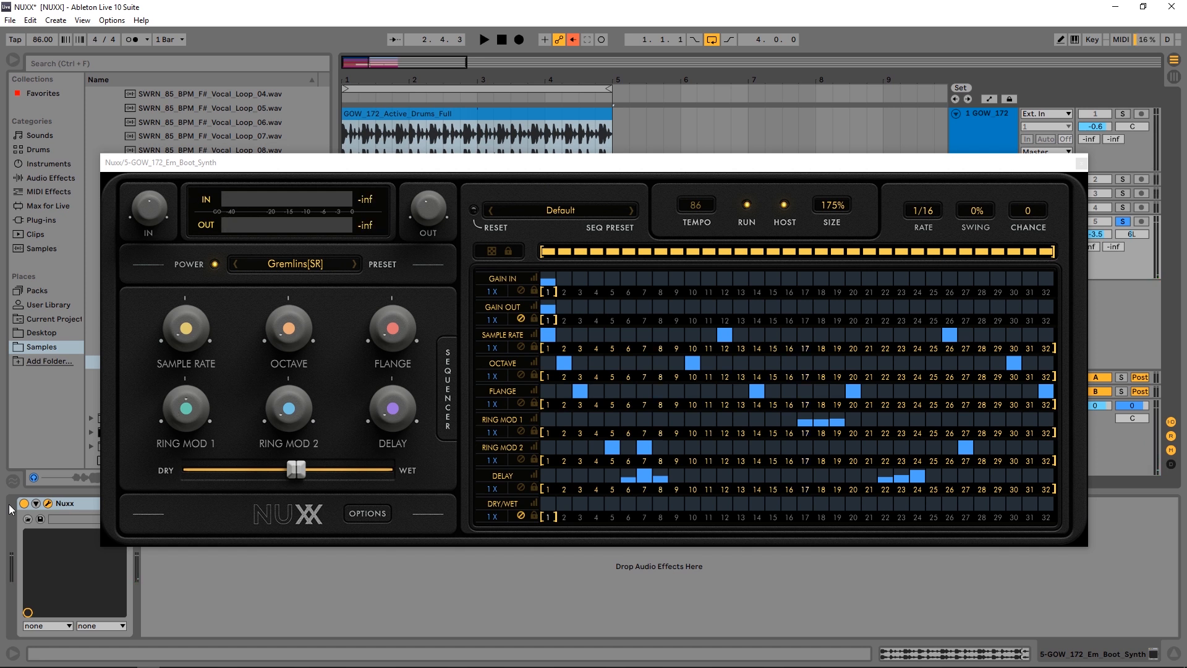
Step: Play the soloed synth loop with Nuxx bypassed, switch the effect back on to compare, and stop
{"action": "key", "text": "space"}
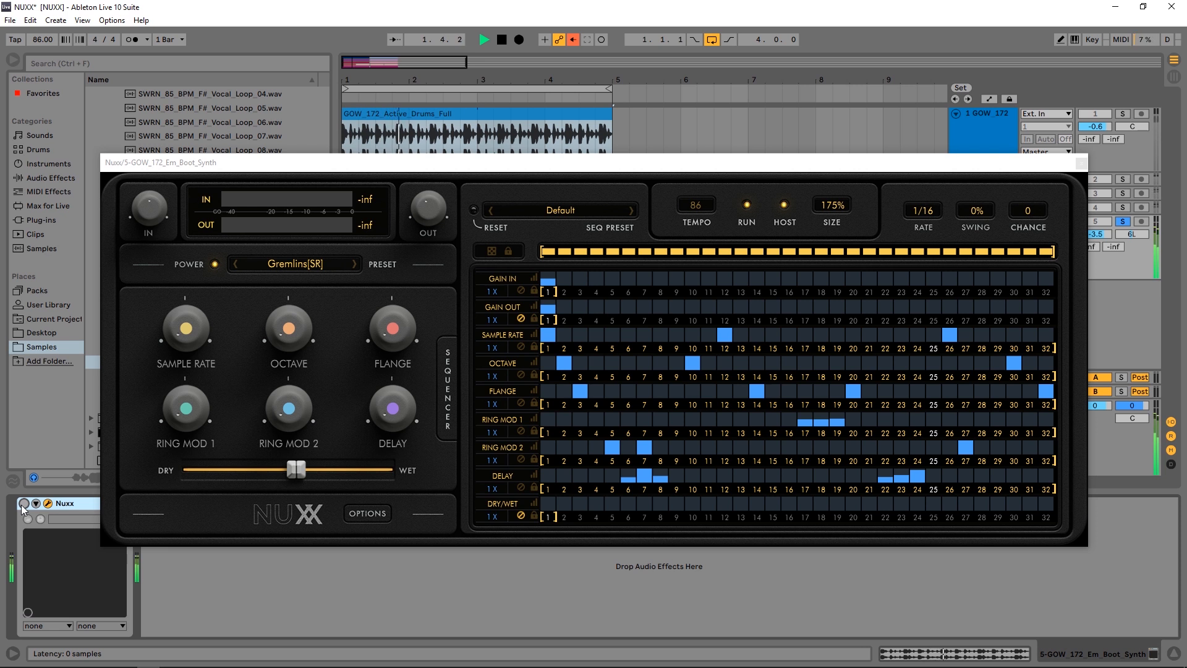
{"action": "left_click", "coordinate": [23, 503]}
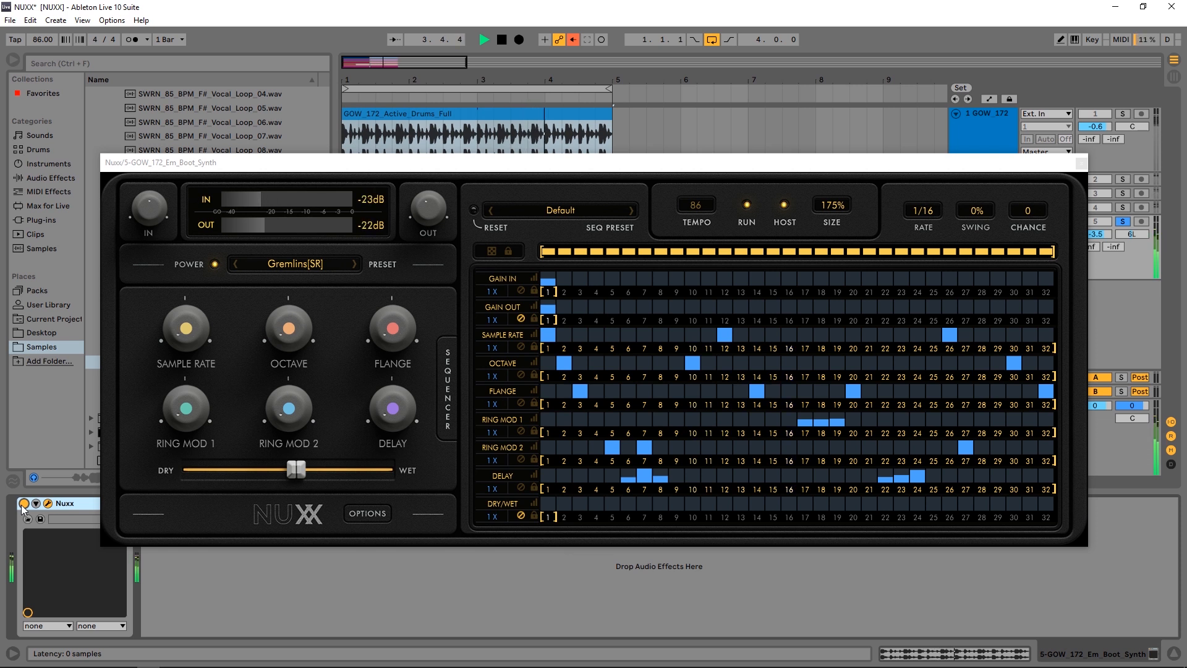
{"action": "key", "text": "space"}
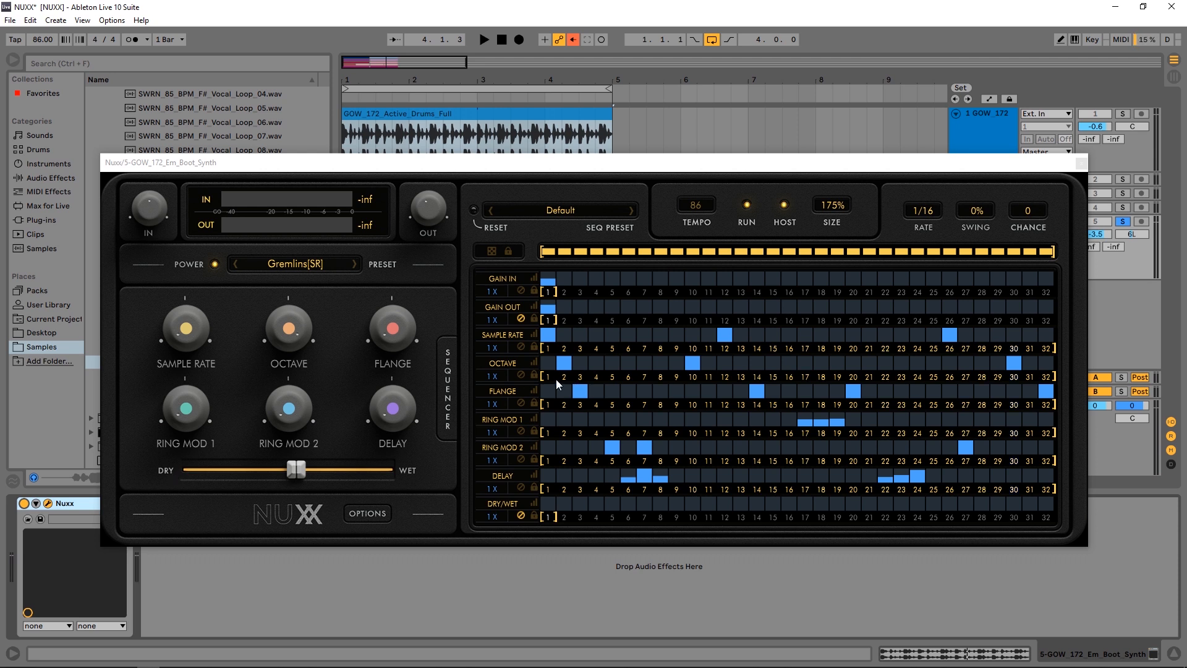
Step: Solo track 1 with the GOW_172_Active_Drums_Full loop and load the Nuxx plug-in from the Tools folder onto it
{"action": "key", "text": "ctrl+alt+p"}
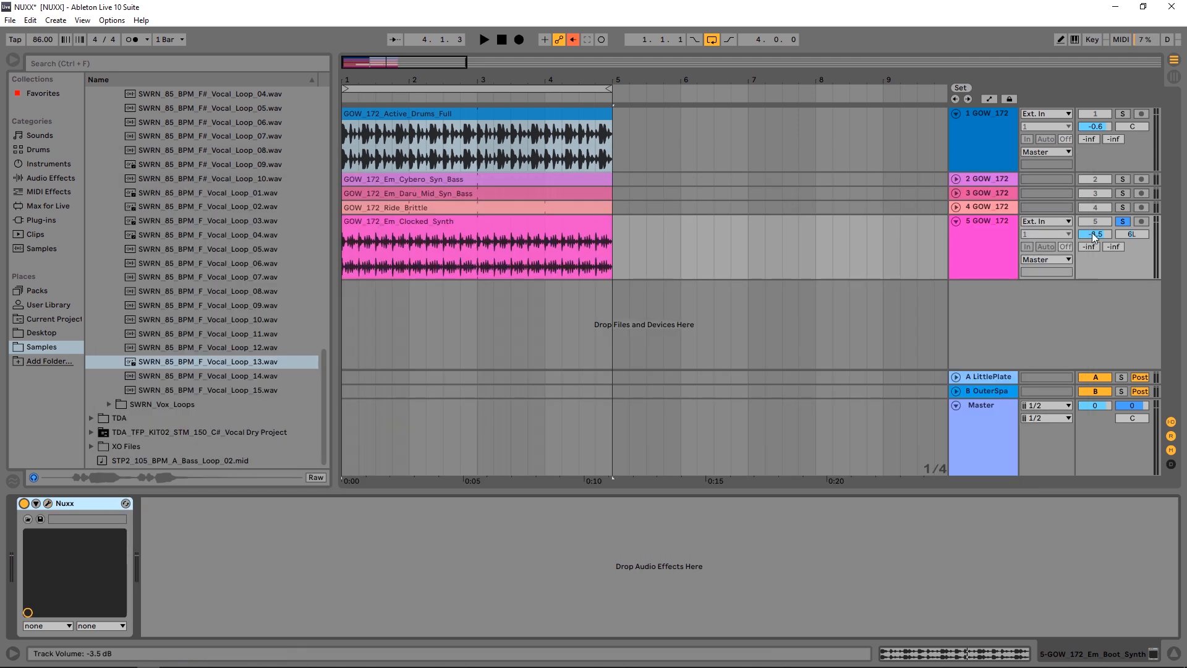
{"action": "left_click", "coordinate": [1124, 115]}
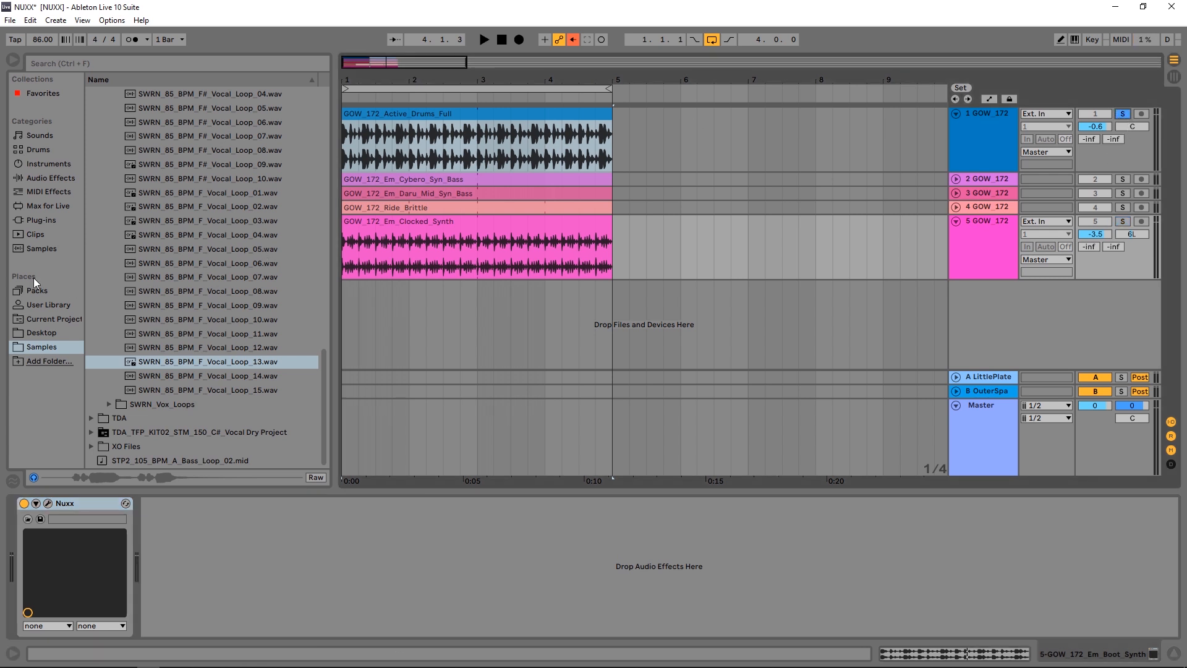
{"action": "left_click", "coordinate": [32, 220]}
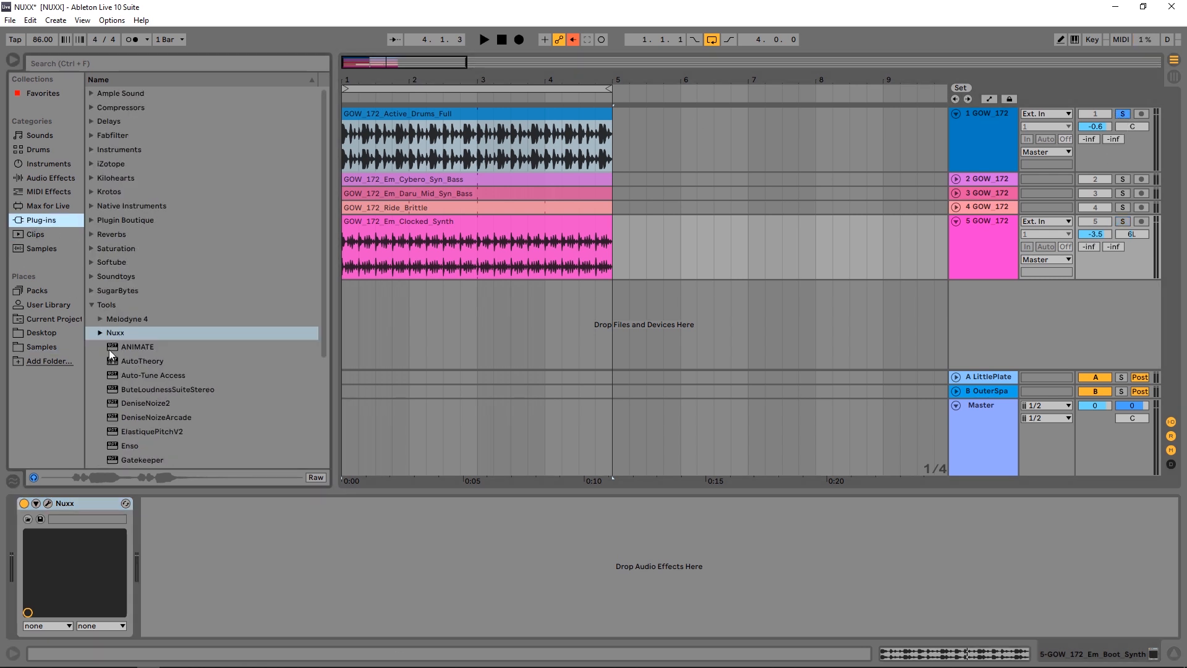
{"action": "left_click", "coordinate": [99, 333]}
{"action": "left_click_drag", "start_coordinate": [400, 155], "coordinate": [402, 144]}
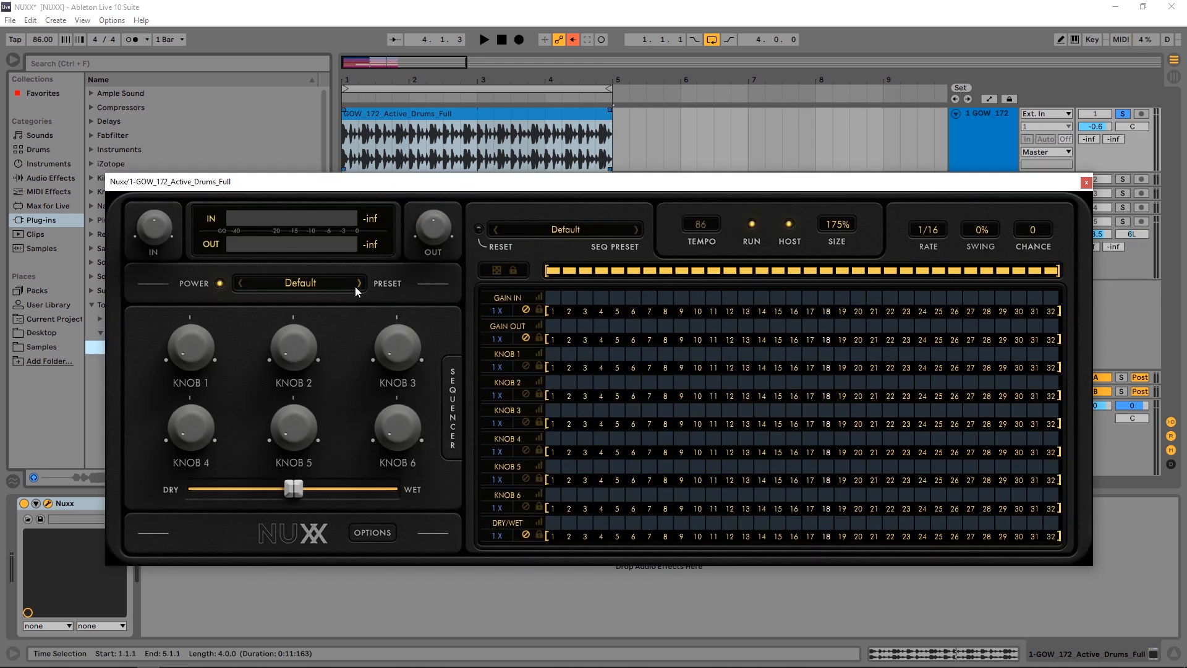
Step: Select the four-bar loop range, play the drums through the Default Nuxx preset and stop
{"action": "left_click", "coordinate": [414, 86]}
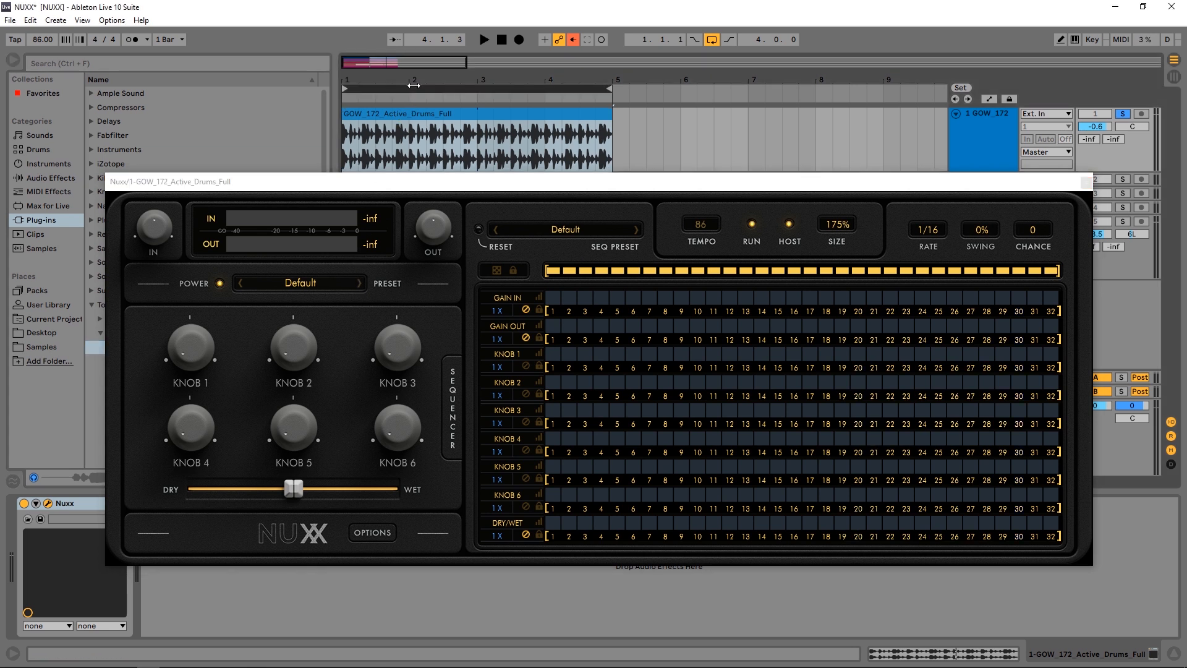
{"action": "key", "text": "space"}
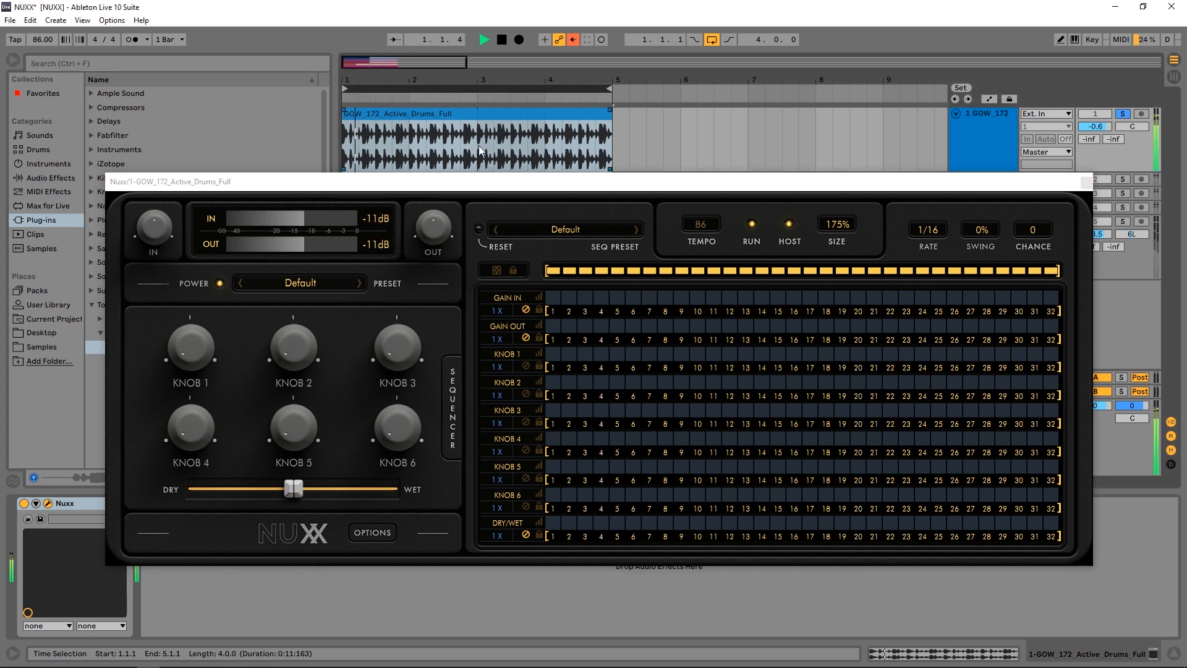
{"action": "key", "text": "space"}
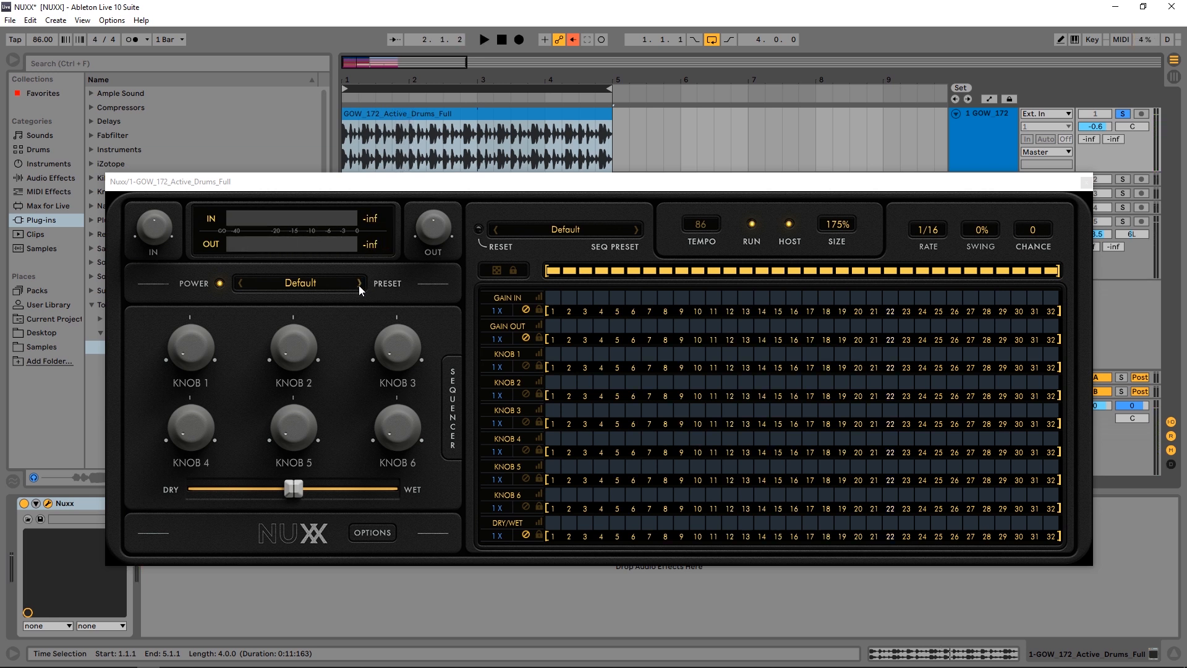
Step: Play the drum loop and audition the Nuxx presets one after another, from Acid Jump[SR] to Gappa[SR]
{"action": "key", "text": "space"}
{"action": "left_click", "coordinate": [359, 285]}
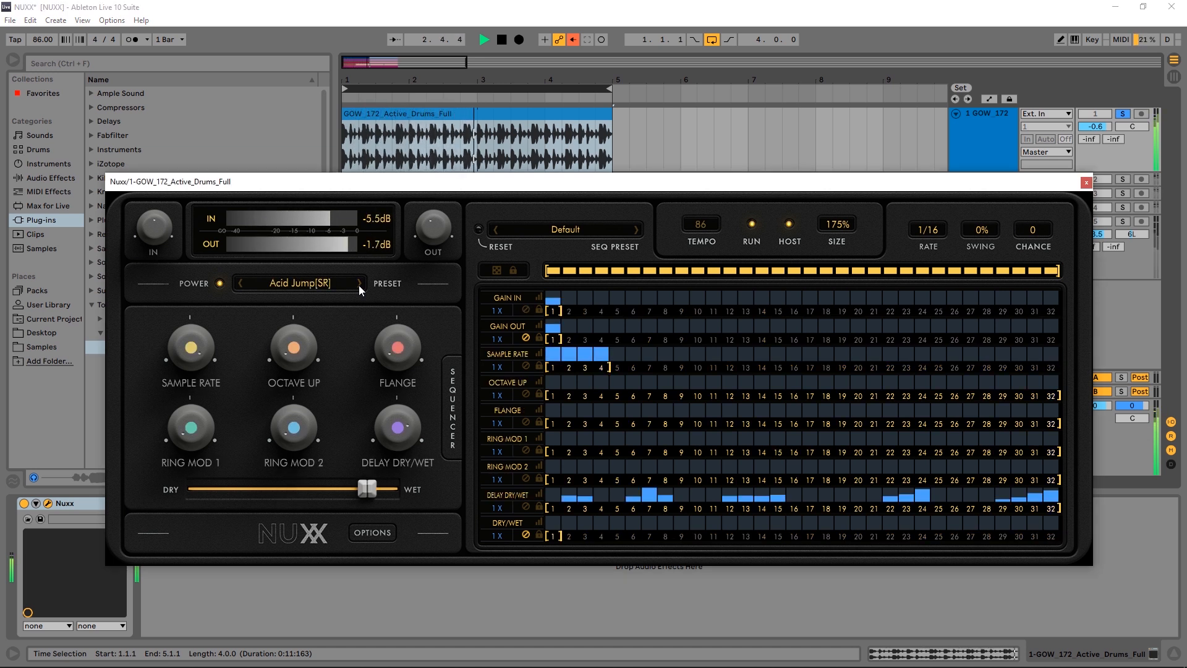
{"action": "left_click", "coordinate": [360, 284]}
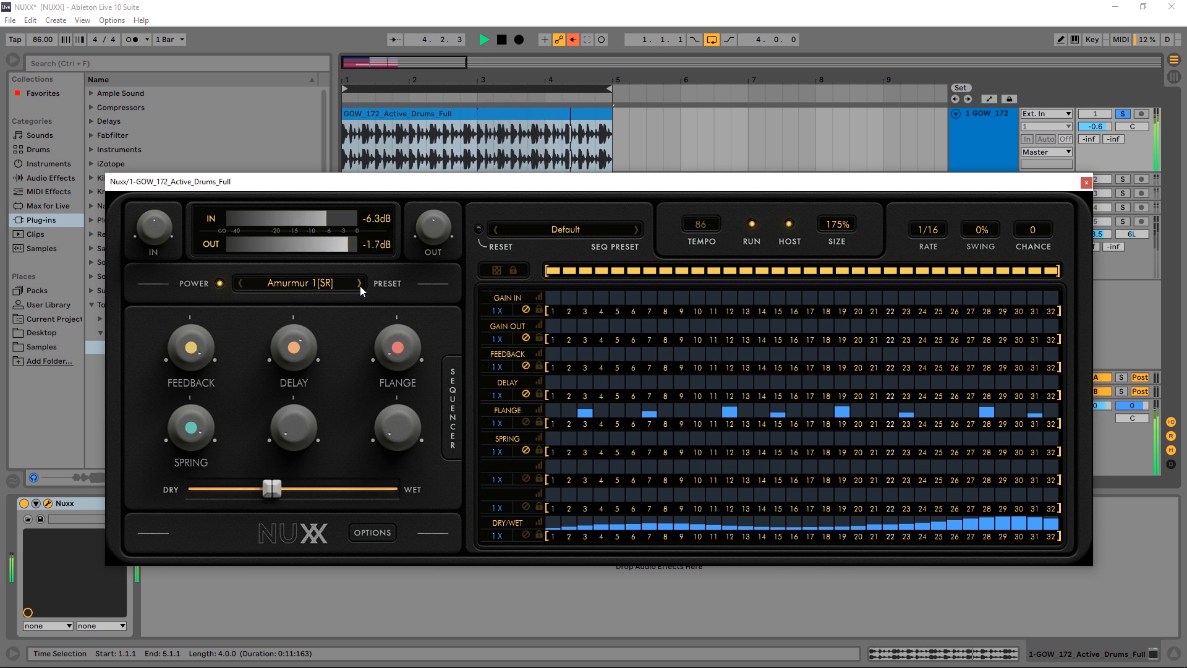
{"action": "left_click", "coordinate": [360, 284]}
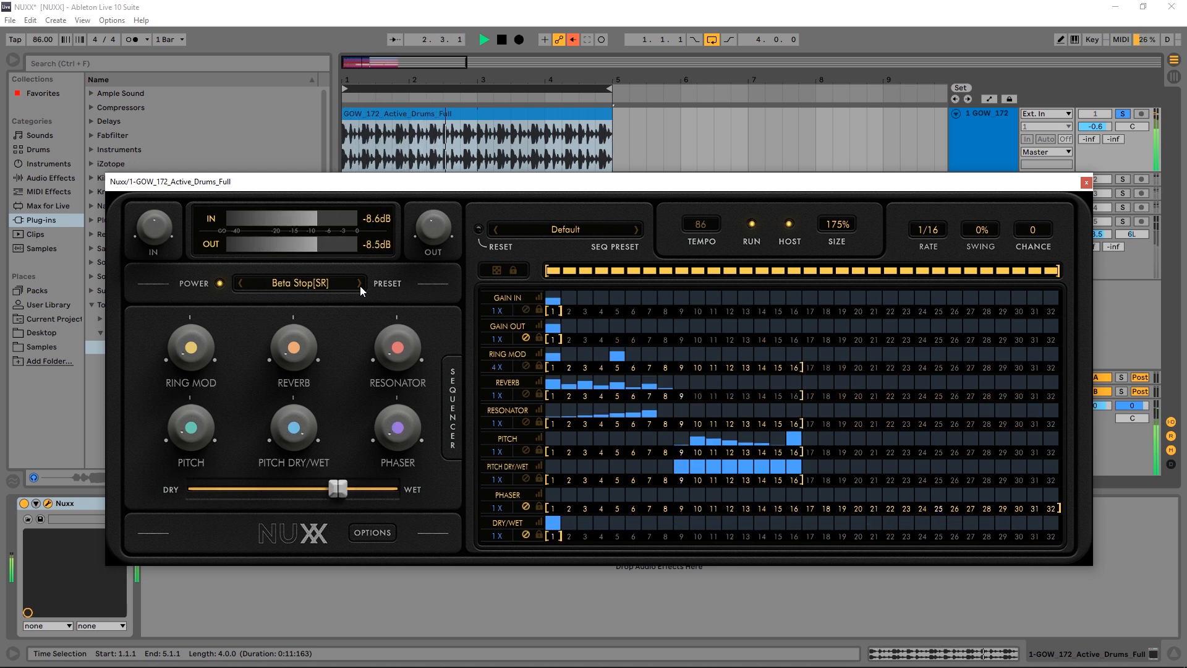
{"action": "left_click", "coordinate": [359, 284]}
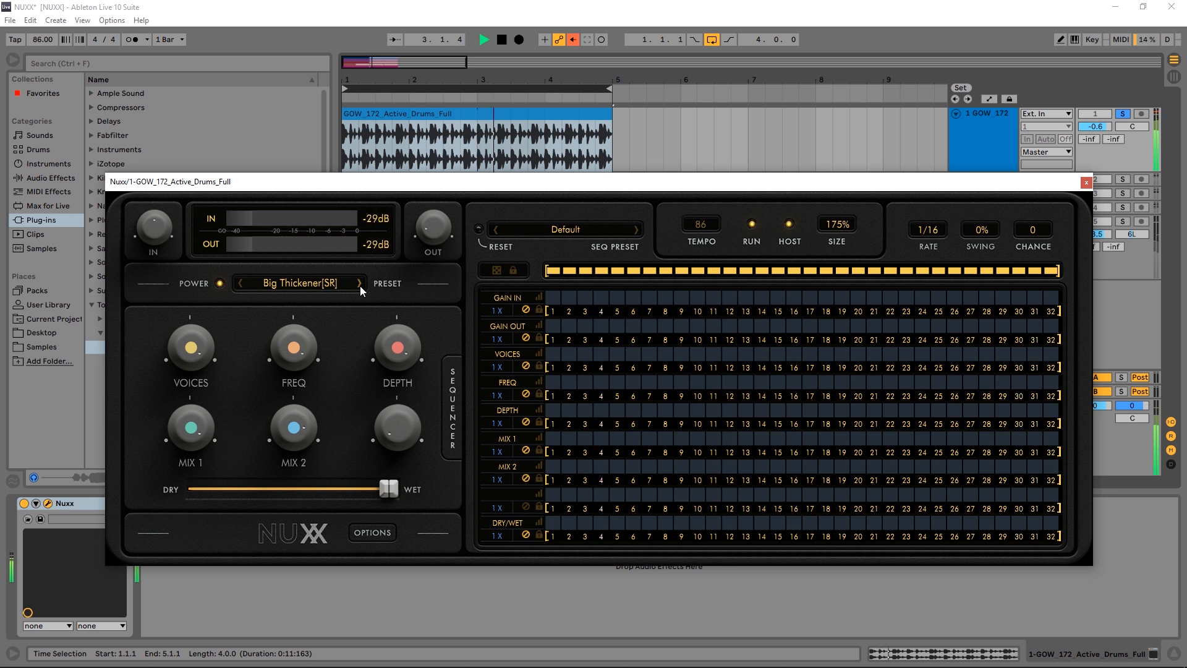
{"action": "left_click", "coordinate": [359, 284]}
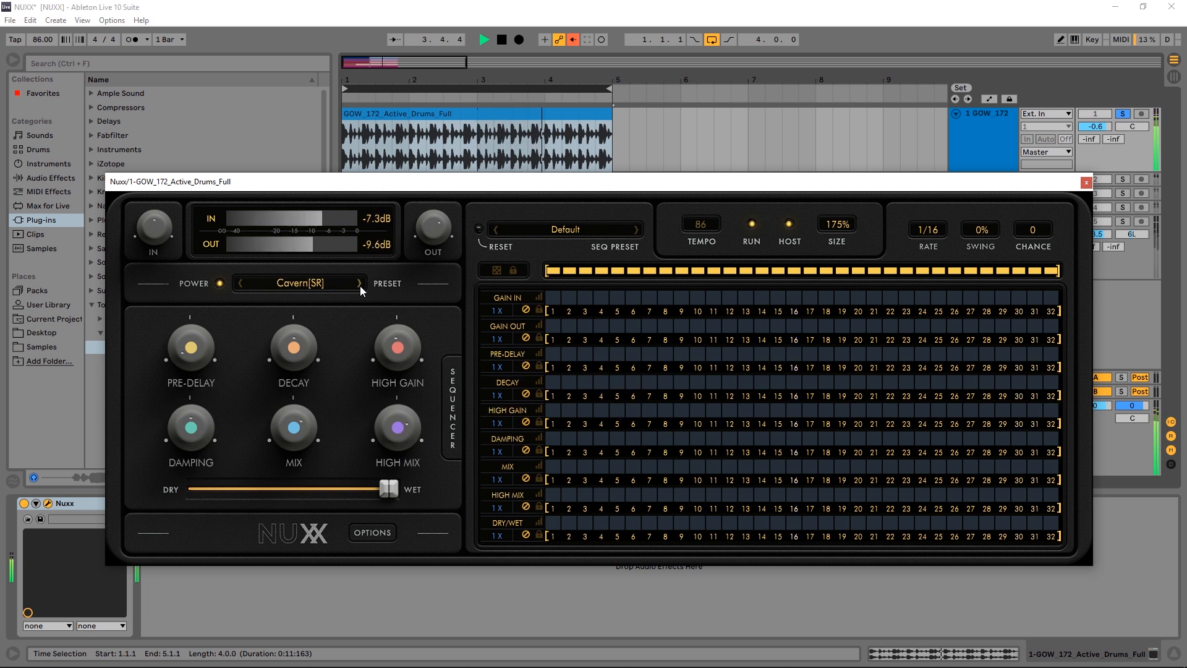
{"action": "left_click", "coordinate": [359, 283]}
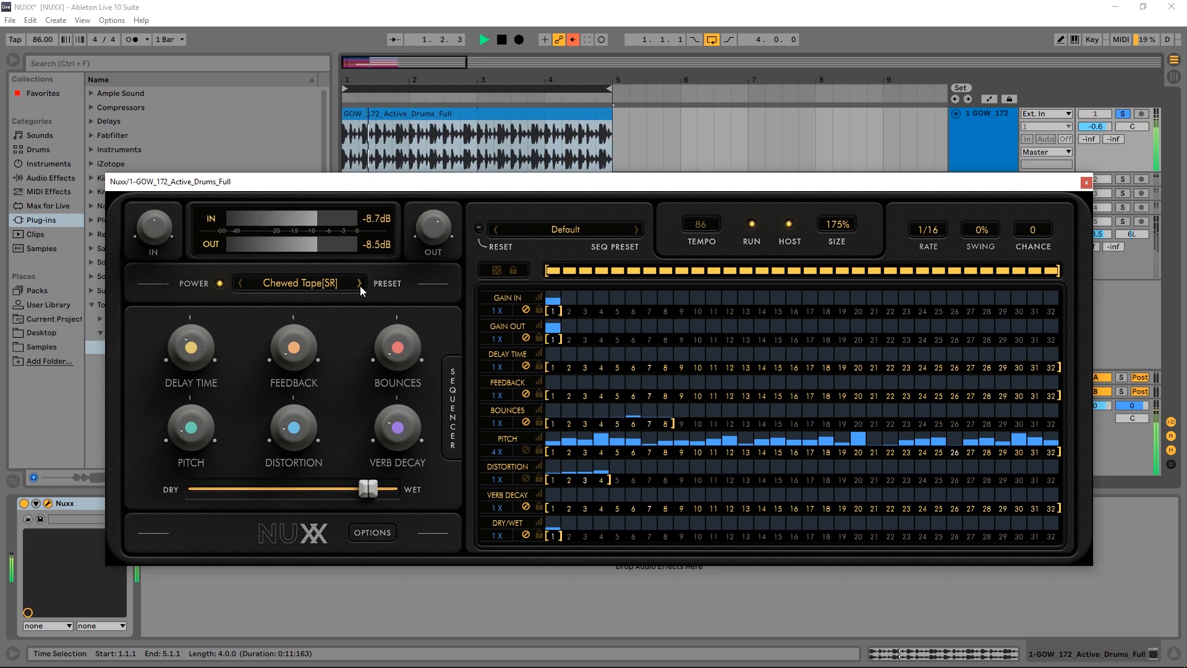
{"action": "left_click", "coordinate": [360, 284]}
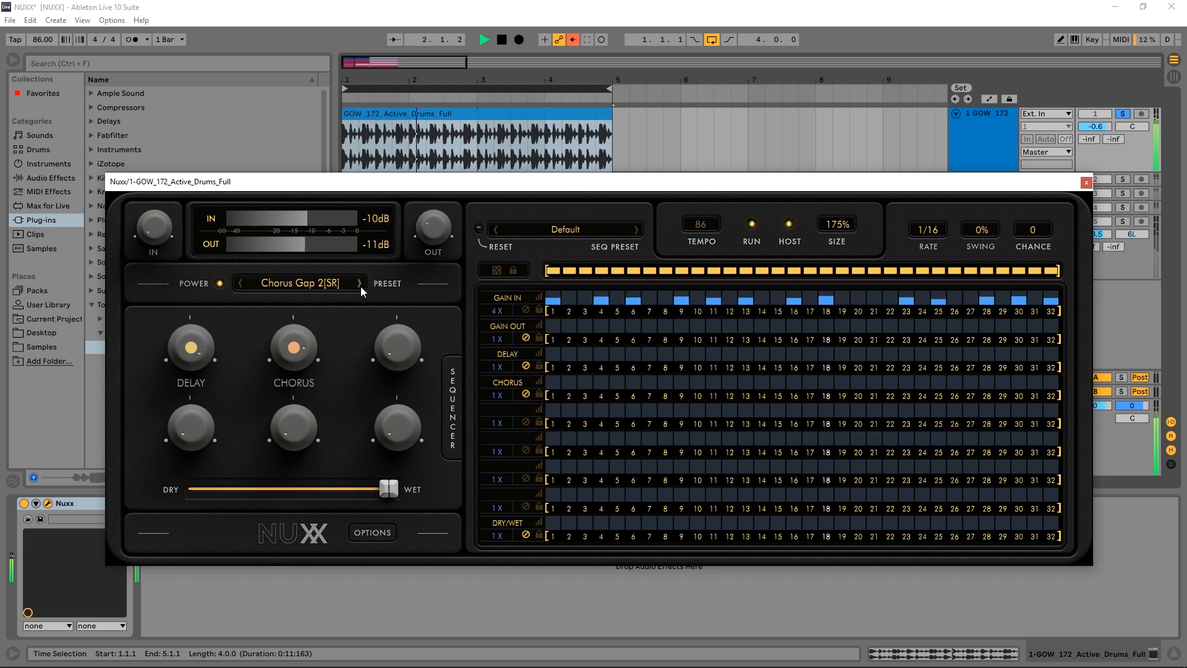
{"action": "left_click", "coordinate": [361, 286]}
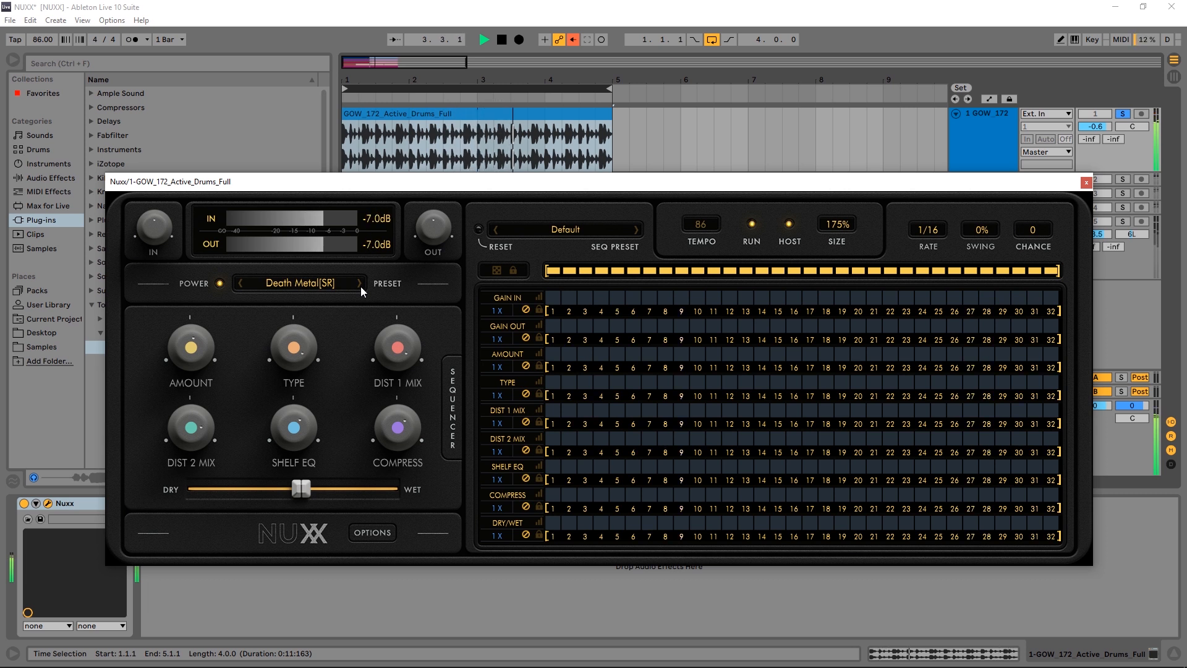
{"action": "left_click", "coordinate": [360, 285]}
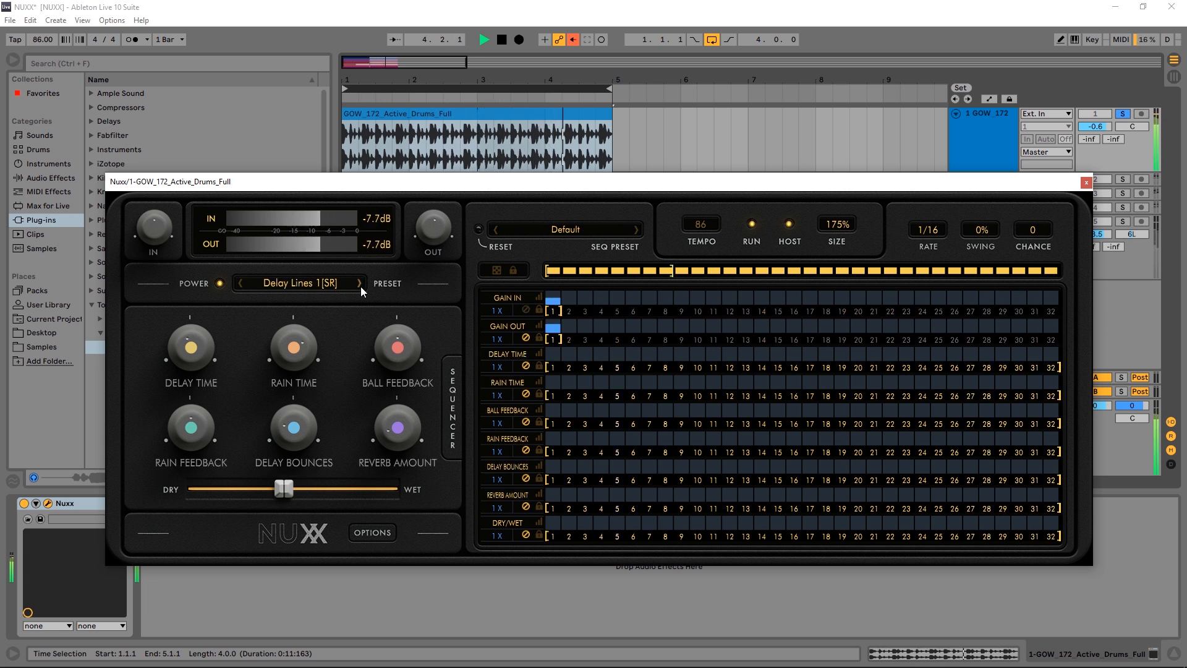
{"action": "left_click", "coordinate": [361, 286]}
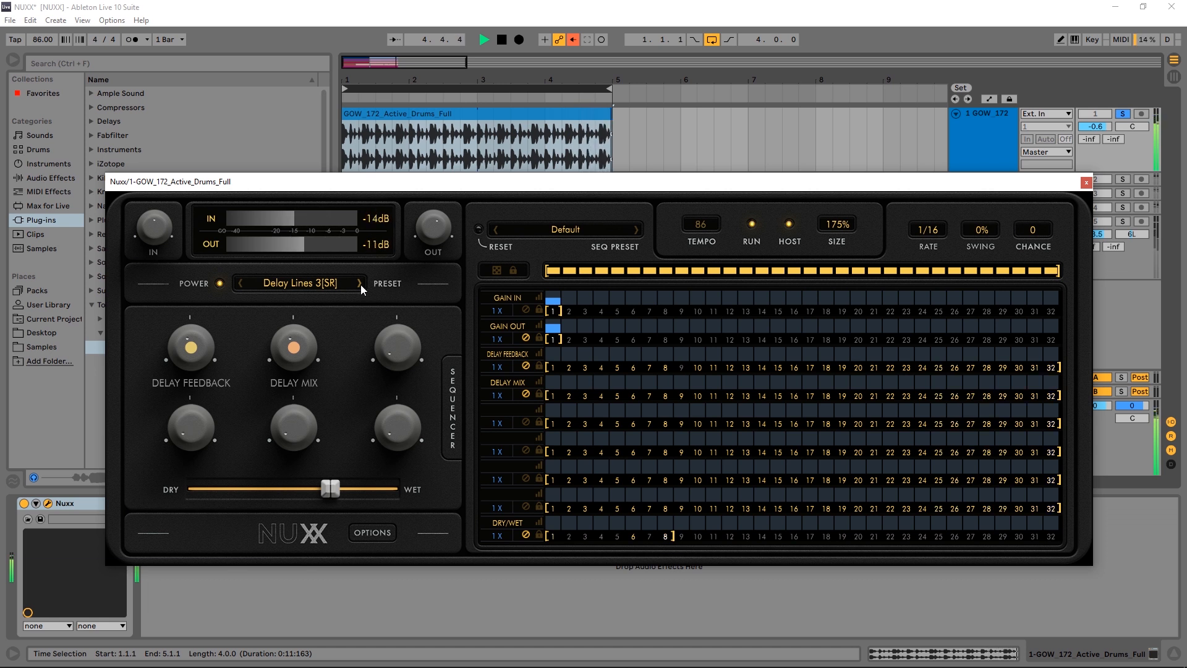
{"action": "left_click", "coordinate": [361, 285]}
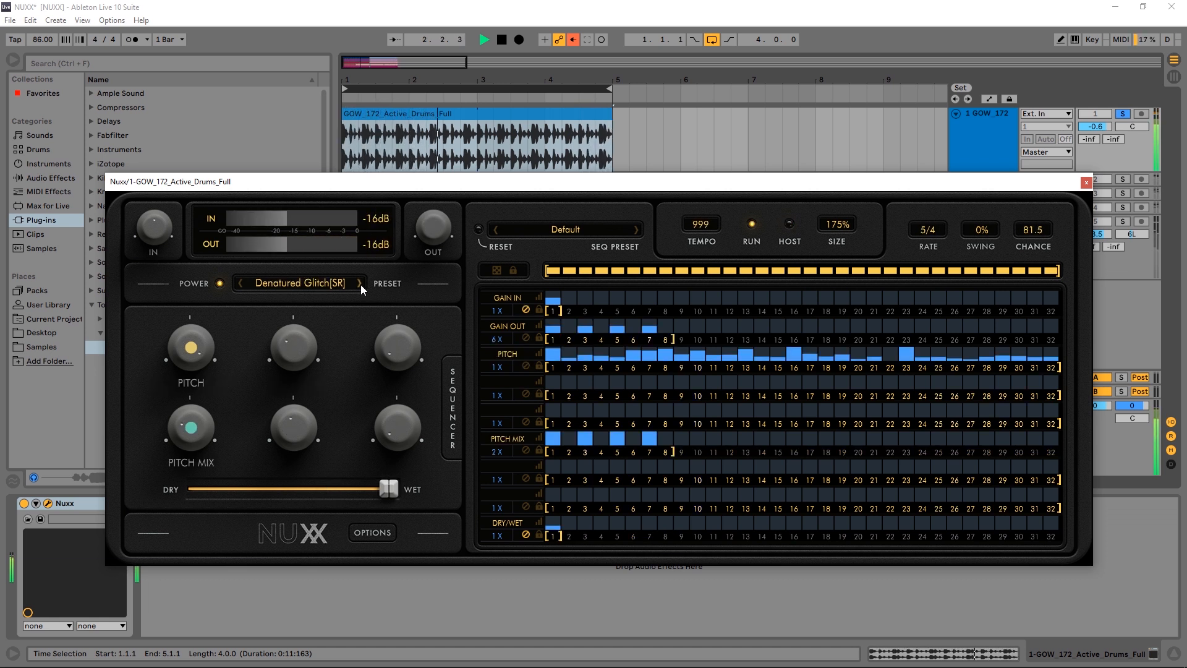
{"action": "left_click", "coordinate": [361, 284]}
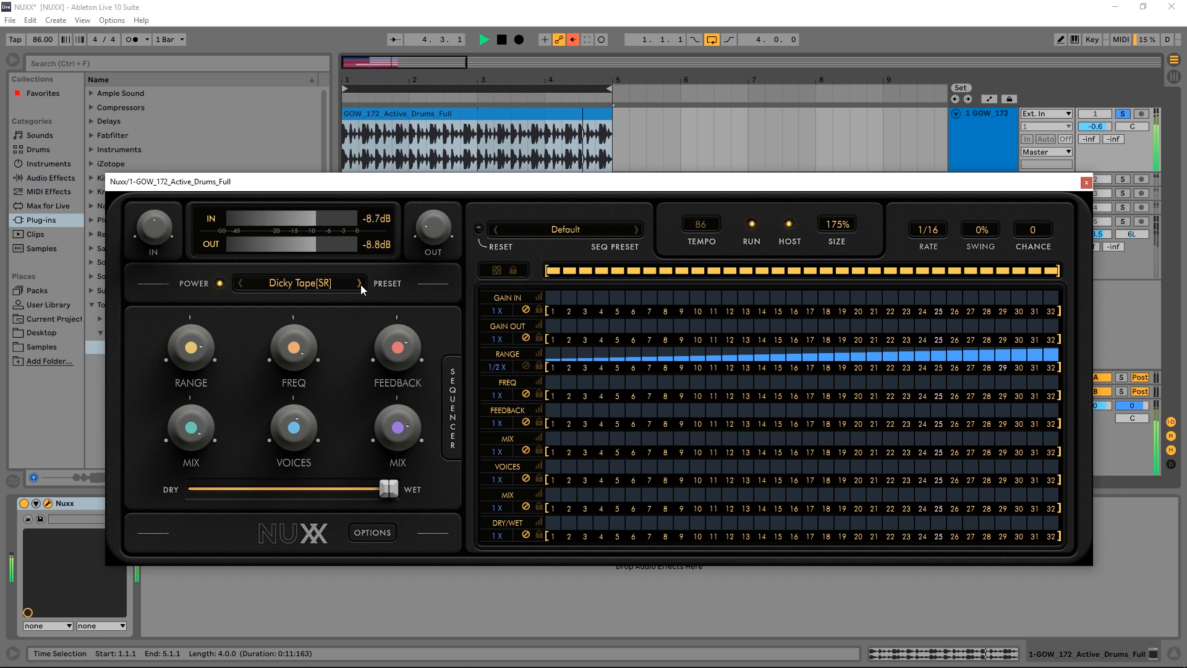
{"action": "left_click", "coordinate": [361, 285]}
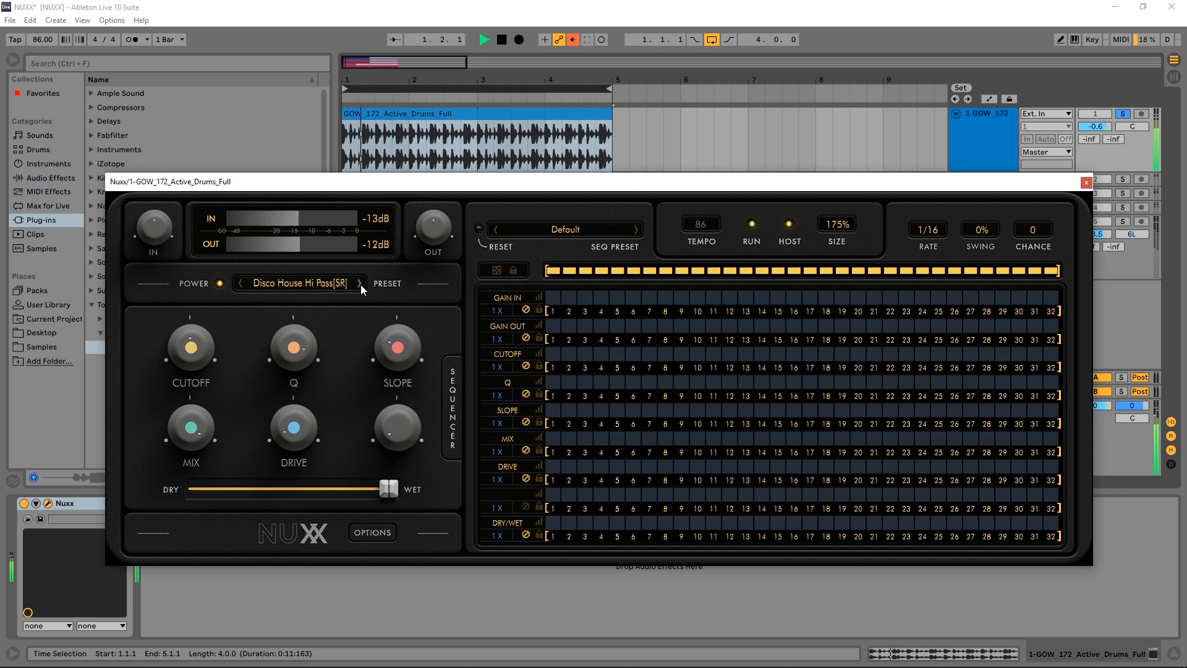
{"action": "left_click", "coordinate": [361, 284]}
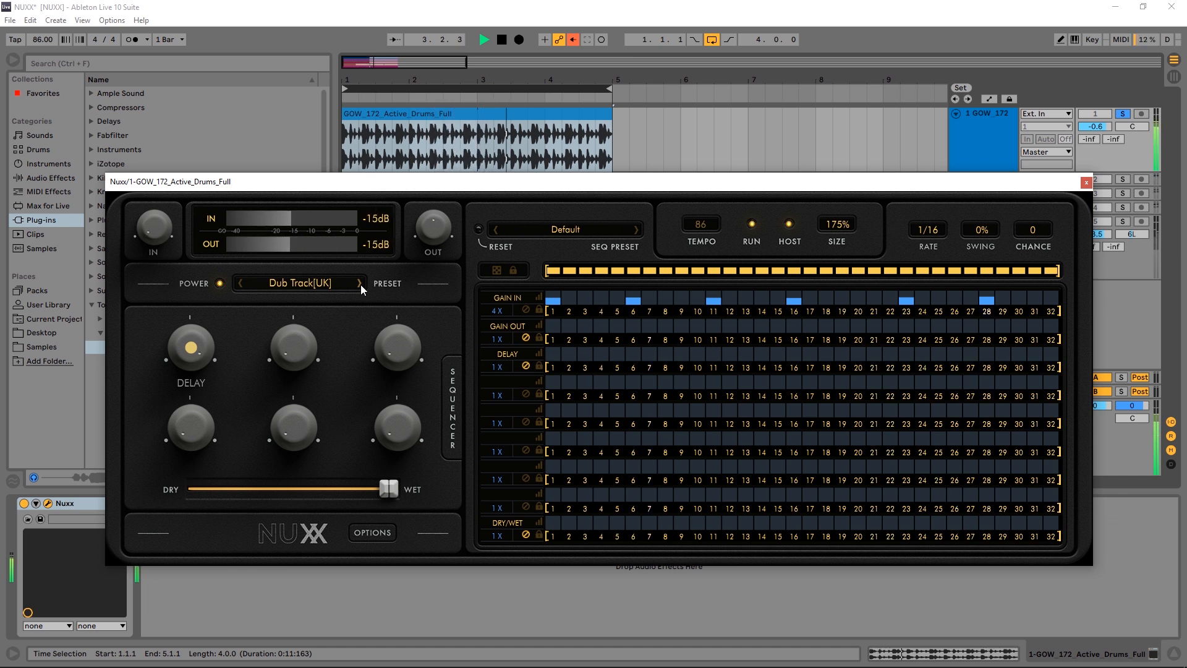
{"action": "left_click", "coordinate": [361, 284]}
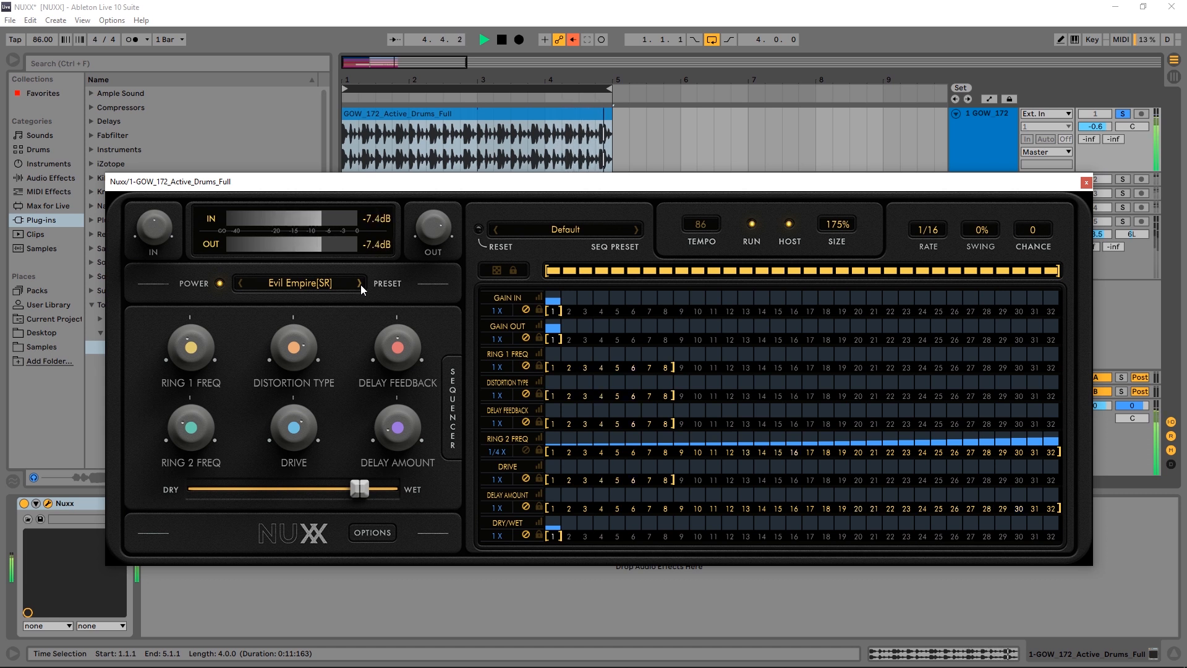
{"action": "left_click", "coordinate": [361, 284]}
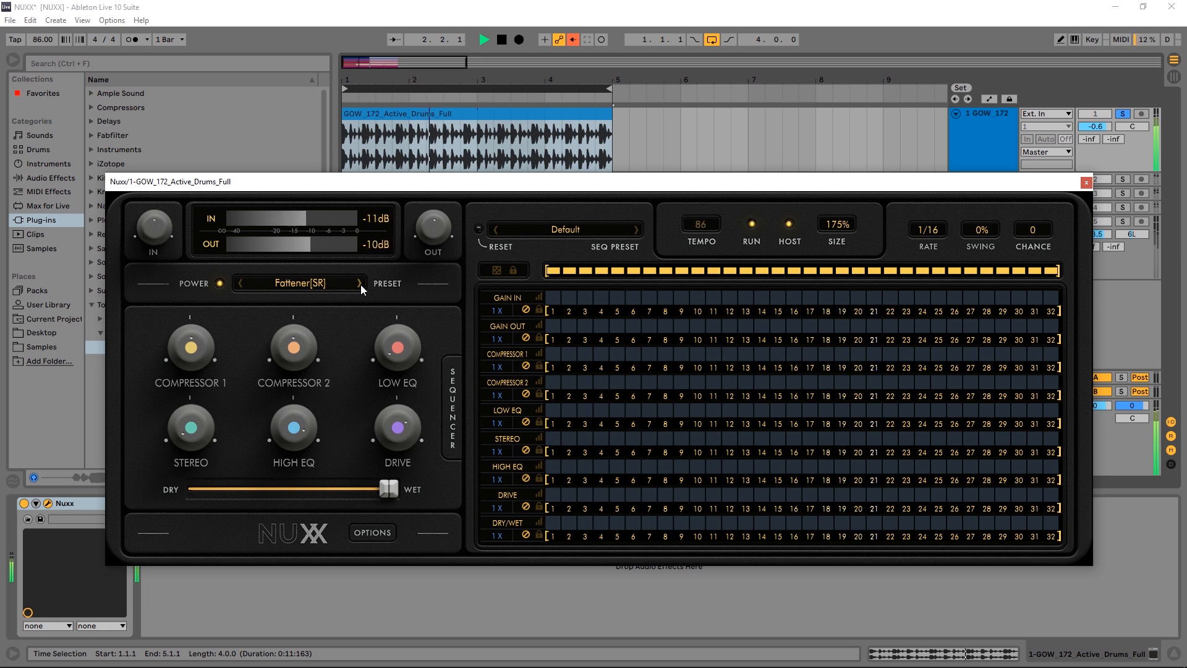
{"action": "left_click", "coordinate": [361, 285]}
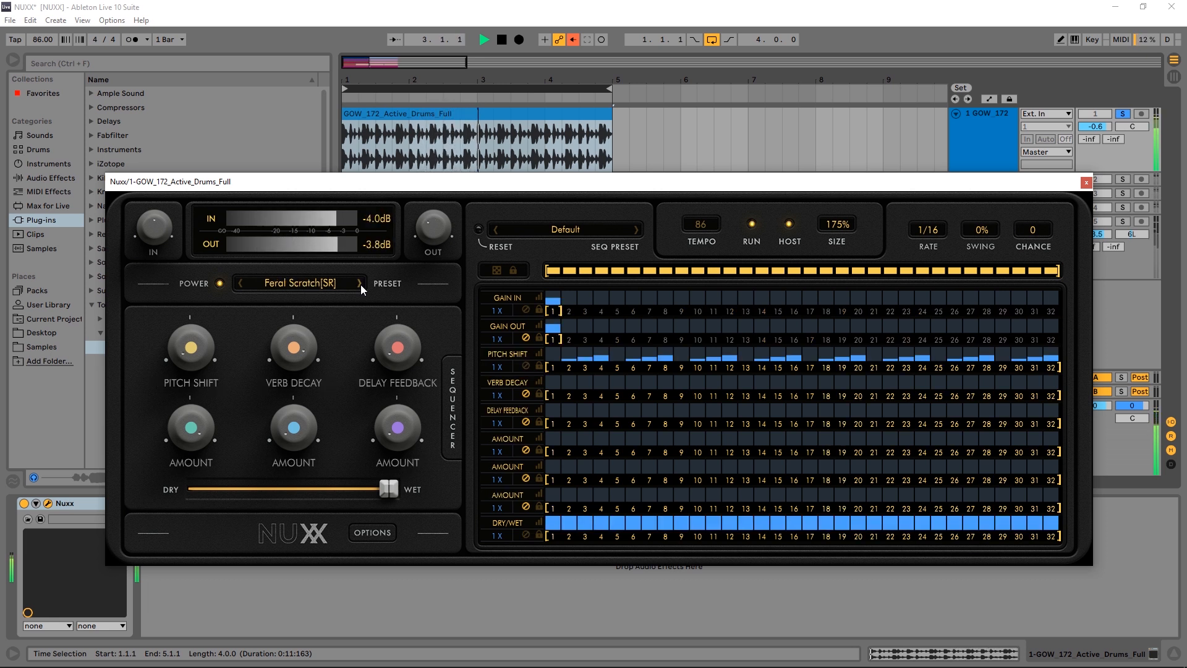
{"action": "left_click", "coordinate": [361, 285]}
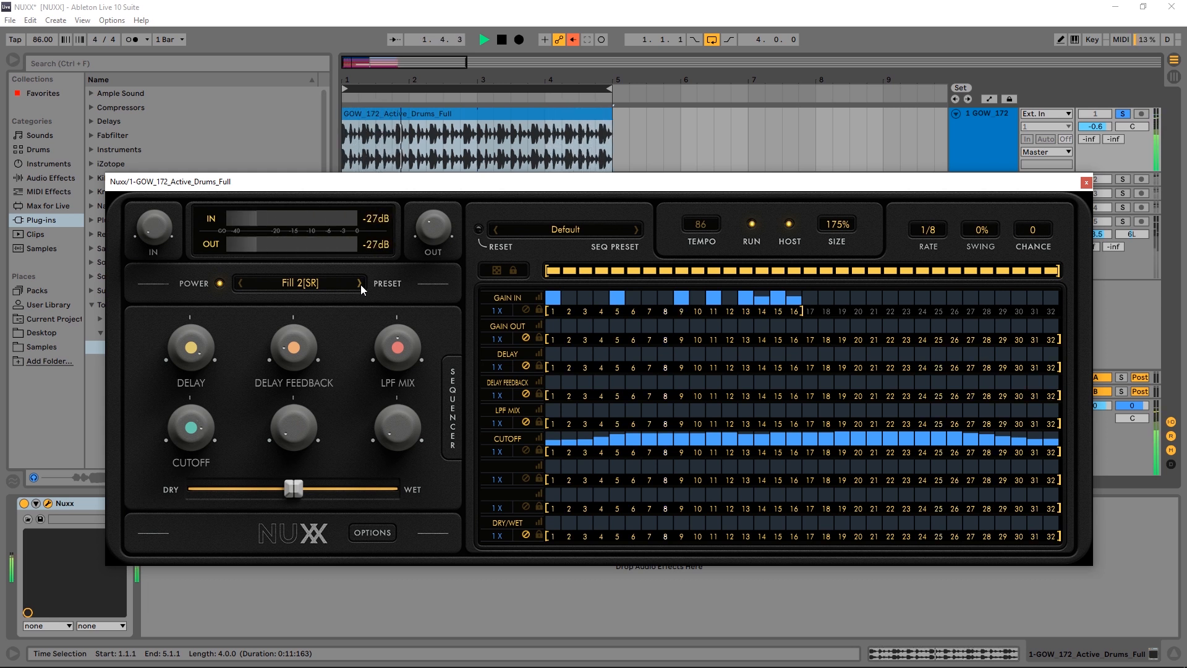
{"action": "left_click", "coordinate": [361, 284]}
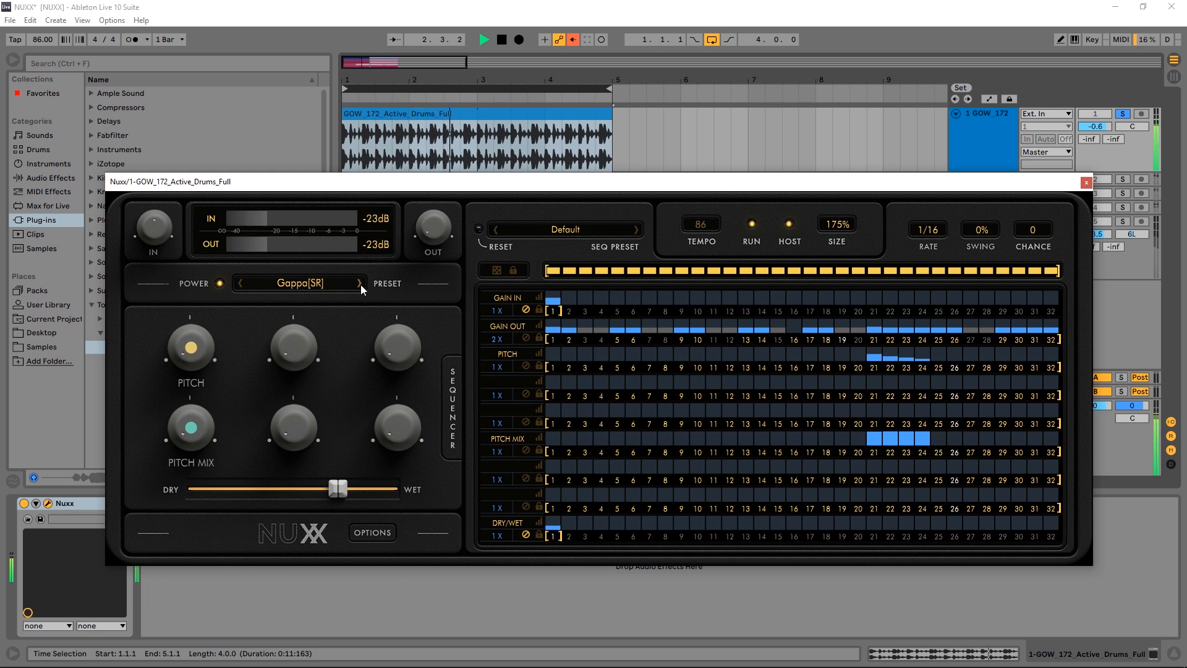
Step: Audition the next presets on the drums, including Gremlins[SR] and Gutter Glitch[SR], stop playback and view the preset banks
{"action": "left_click", "coordinate": [360, 284]}
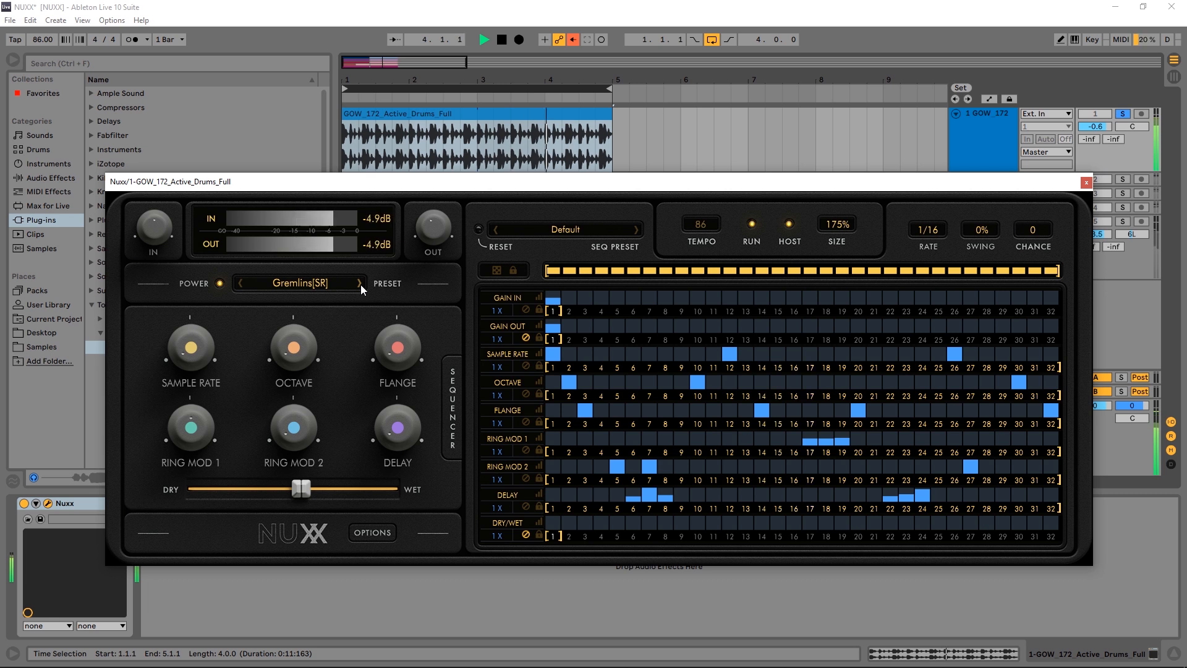
{"action": "left_click", "coordinate": [361, 284]}
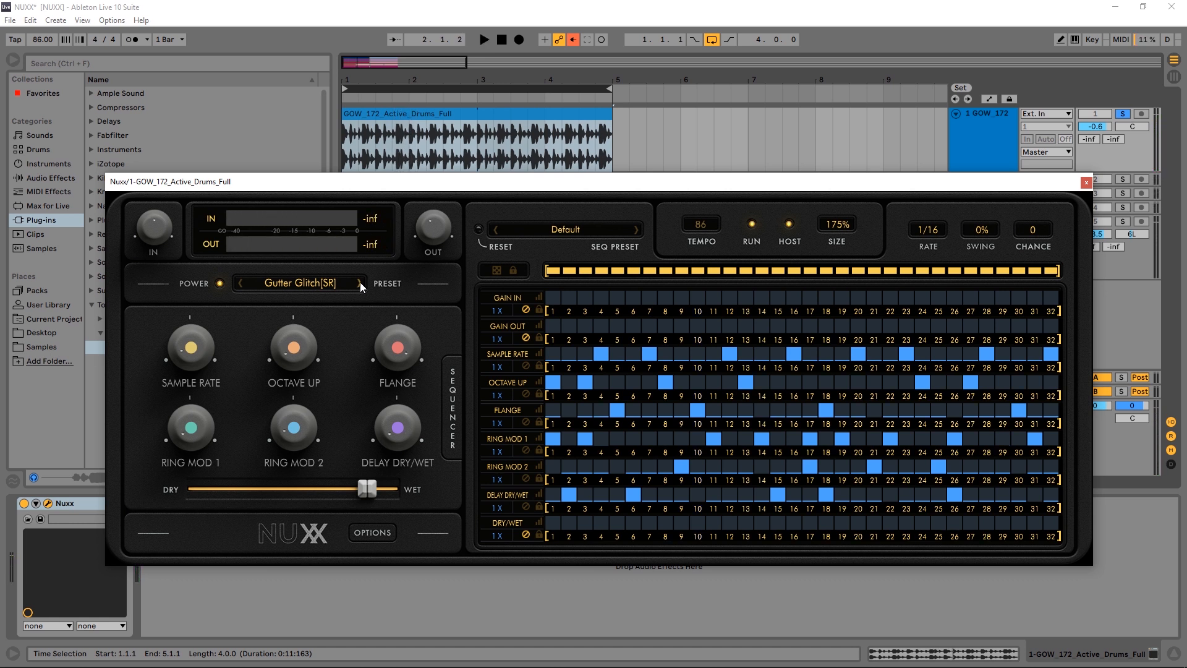
{"action": "left_click", "coordinate": [316, 282]}
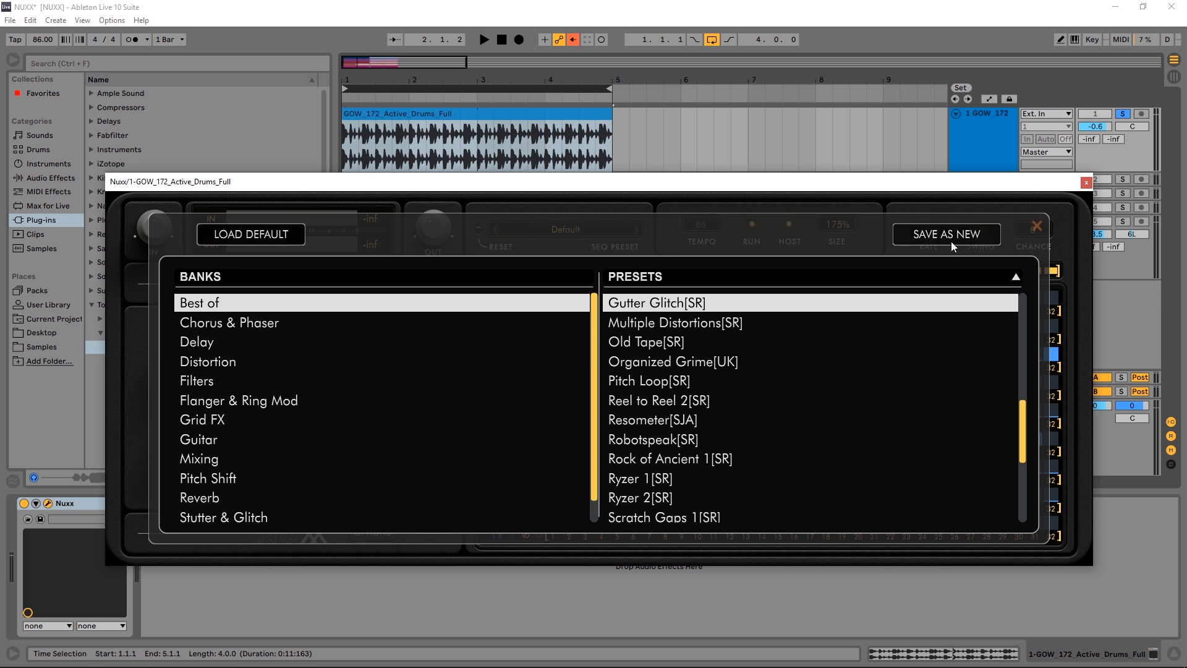
{"action": "left_click", "coordinate": [1036, 226]}
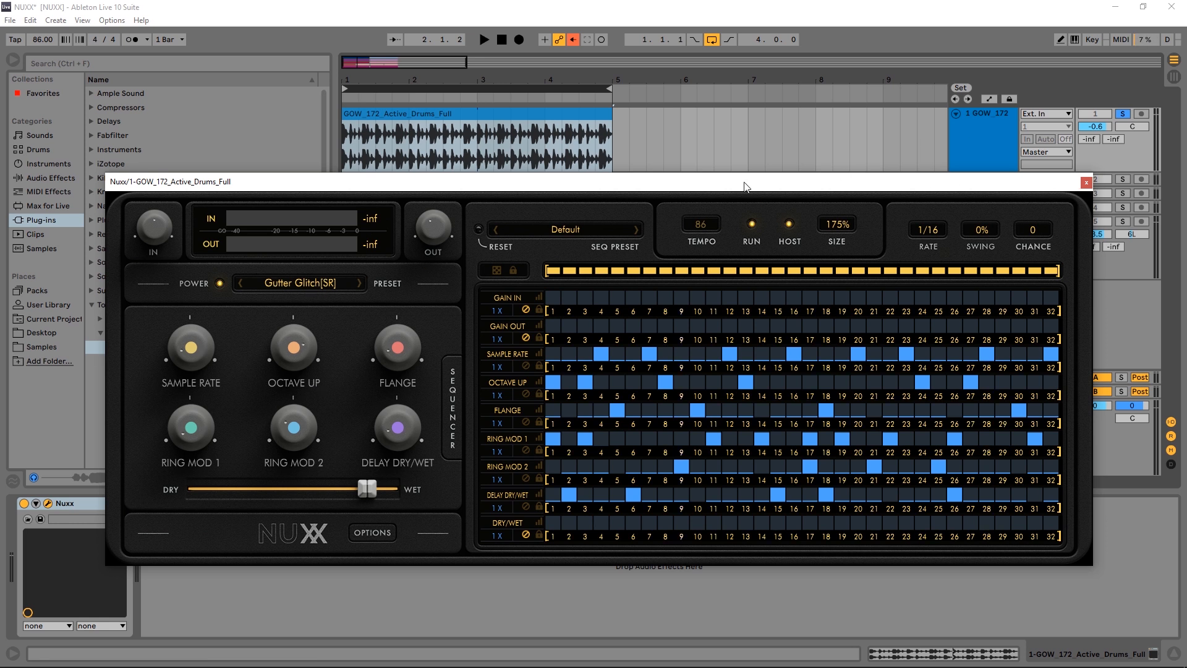
Step: Load the default preset from the preset browser and return to the main plug-in view
{"action": "left_click", "coordinate": [287, 281]}
{"action": "left_click", "coordinate": [266, 240]}
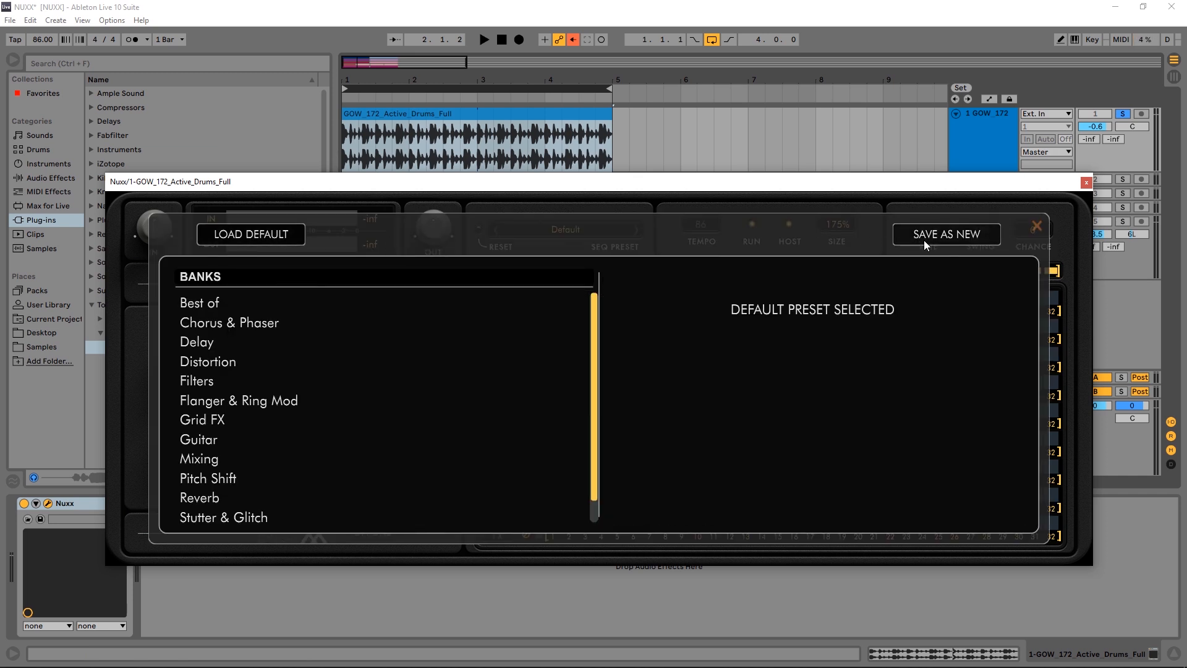
{"action": "left_click", "coordinate": [1038, 229]}
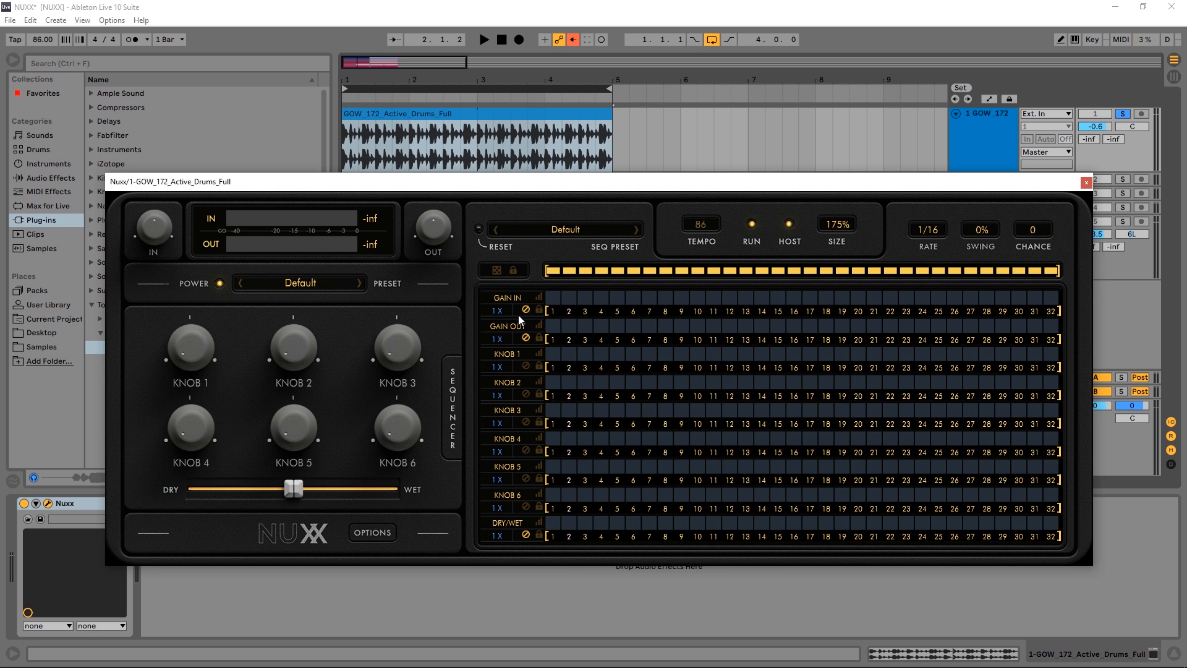
Step: View the interface size options without changing the size, and hide and show the sequencer again
{"action": "left_click", "coordinate": [840, 226]}
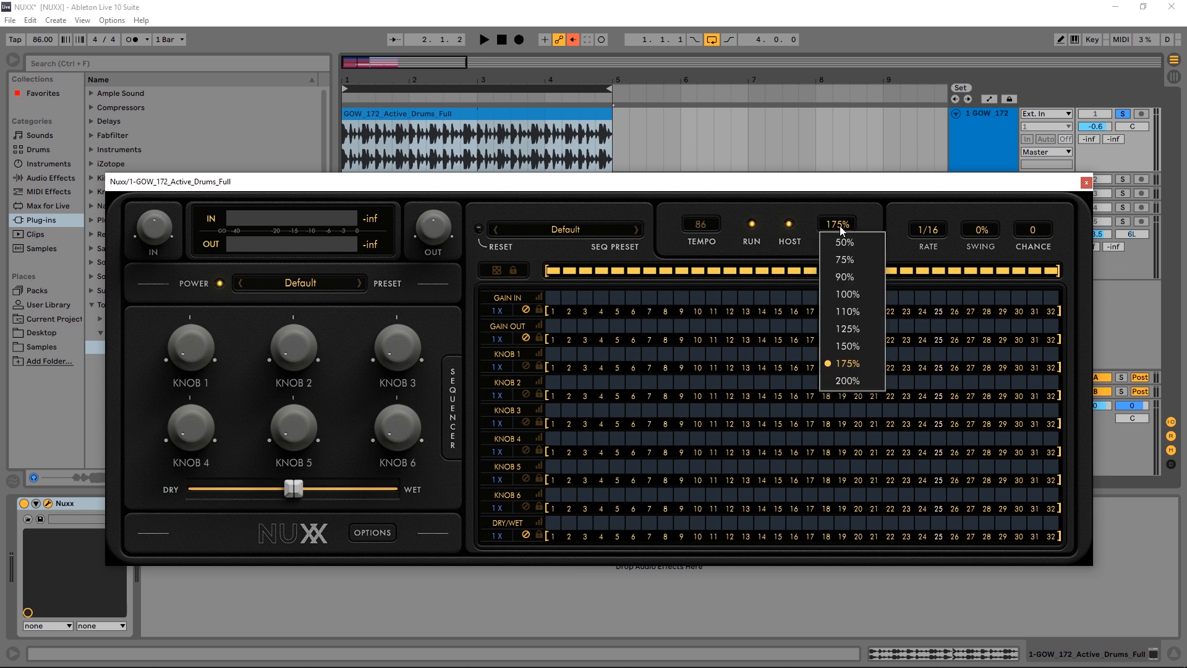
{"action": "left_click", "coordinate": [824, 223]}
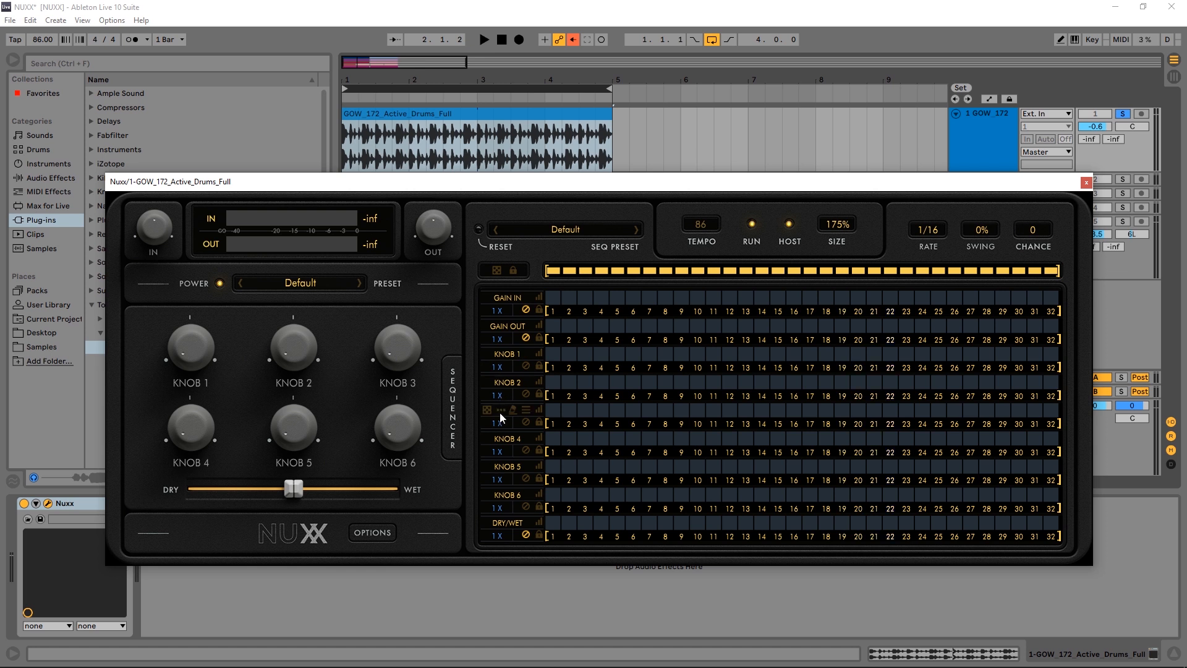
{"action": "mouse_move", "coordinate": [501, 495]}
{"action": "left_click", "coordinate": [451, 443]}
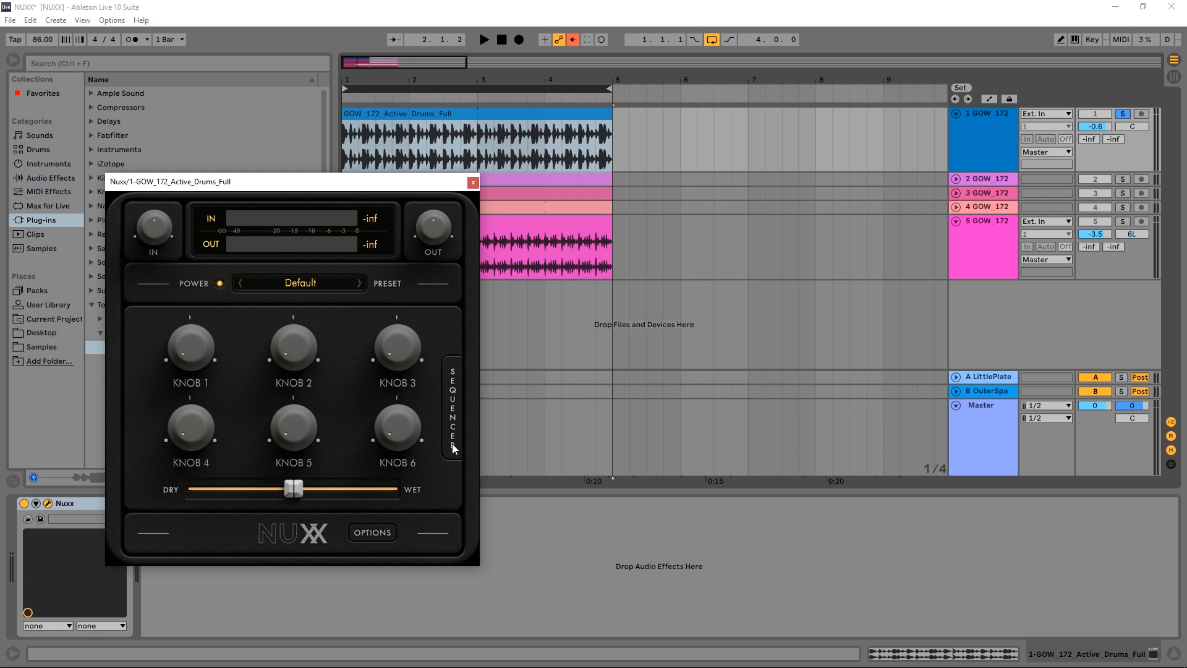
{"action": "left_click", "coordinate": [453, 445]}
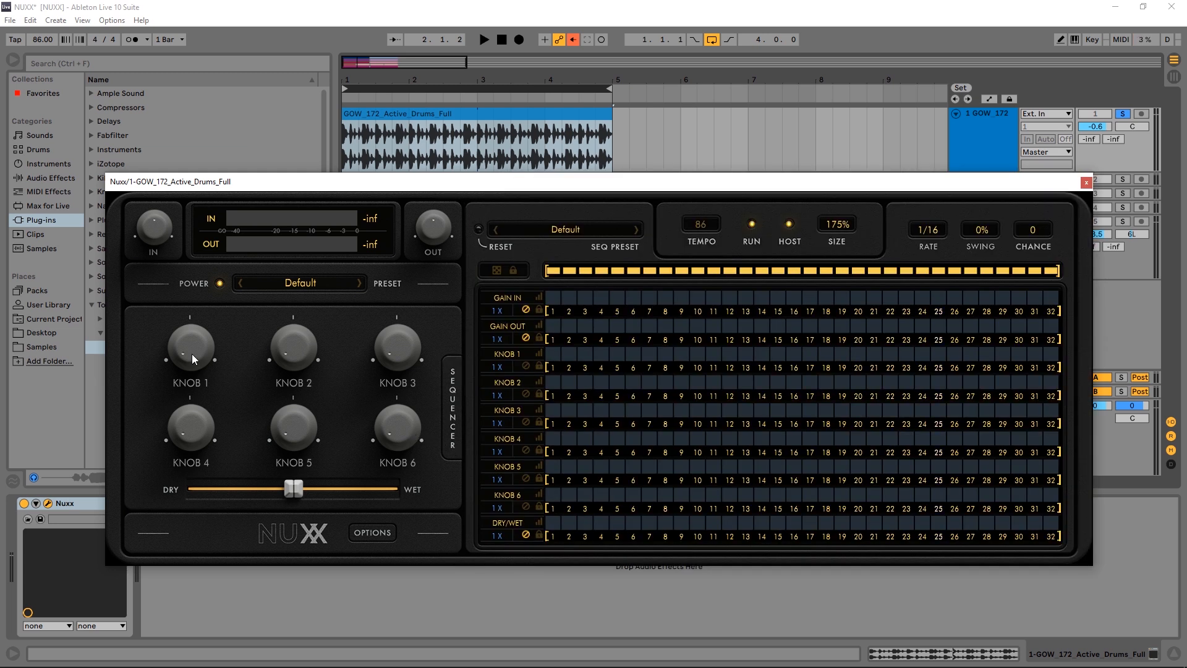
Step: Show the effect slots and set the first slot to Stereo Delay
{"action": "left_click", "coordinate": [374, 533]}
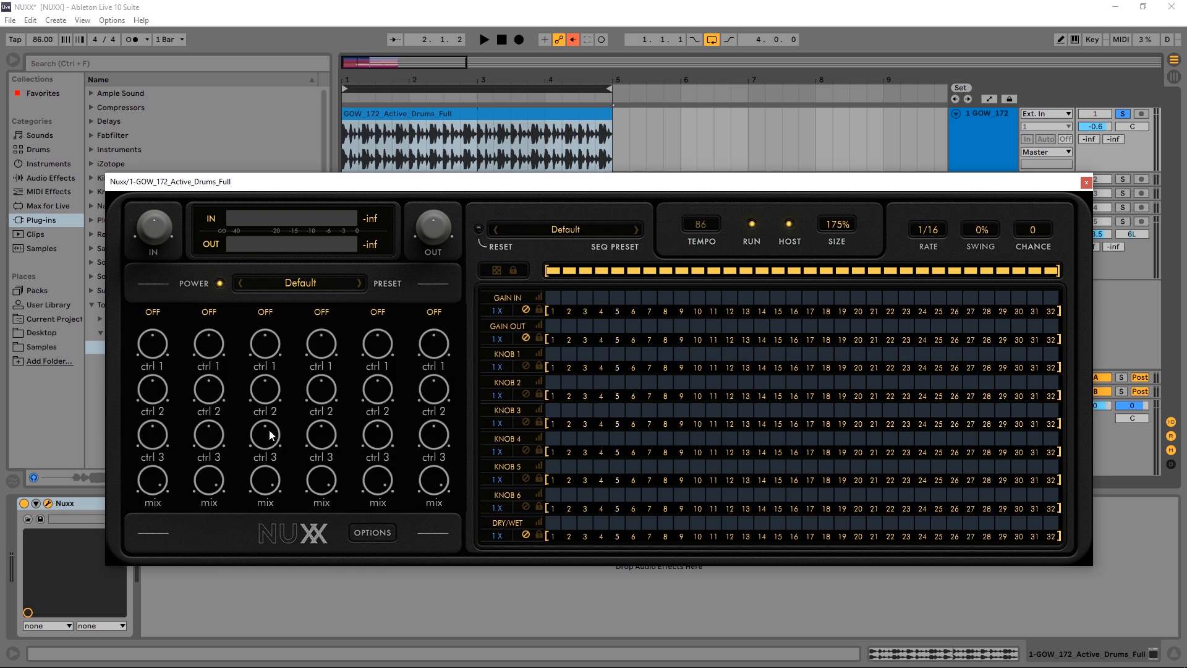
{"action": "left_click", "coordinate": [152, 313]}
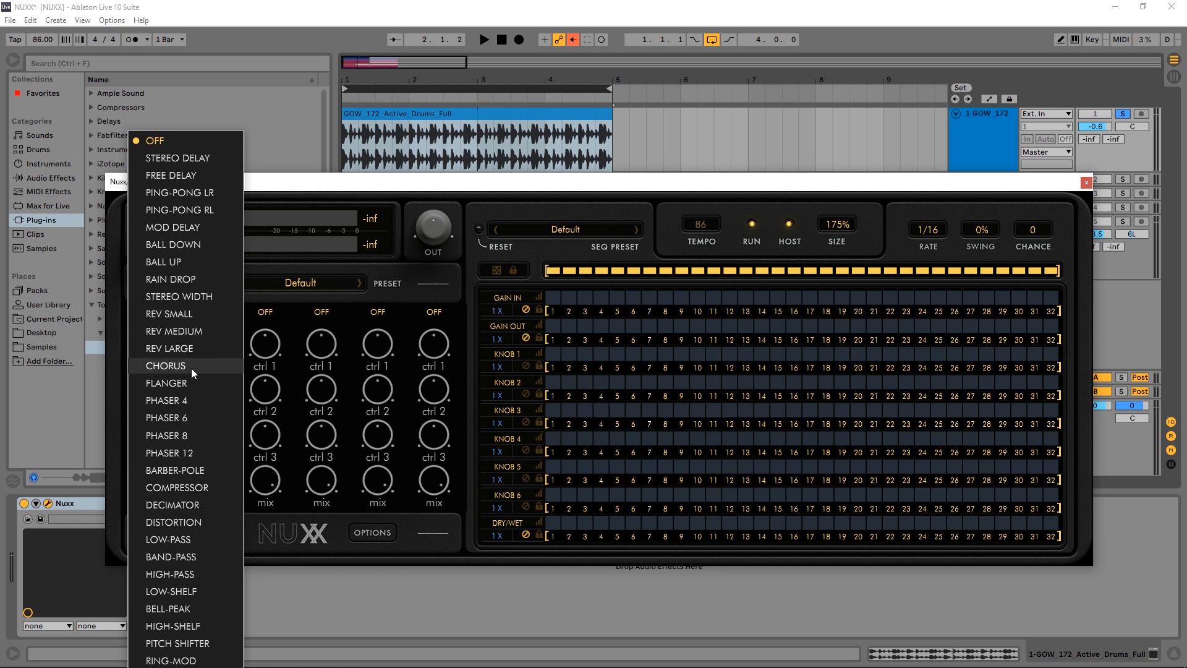
{"action": "left_click", "coordinate": [172, 157]}
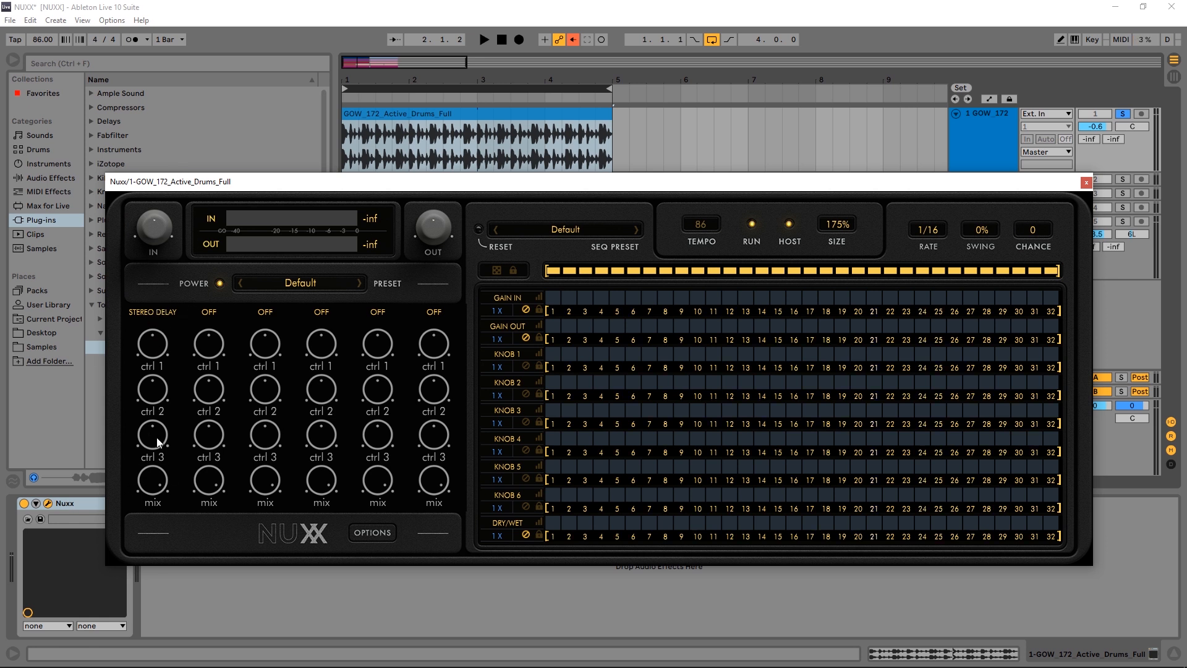
Step: Inspect the Stereo Delay controls, including Delay Time L and Delay Time R, and return to the macro knobs
{"action": "mouse_move", "coordinate": [155, 340]}
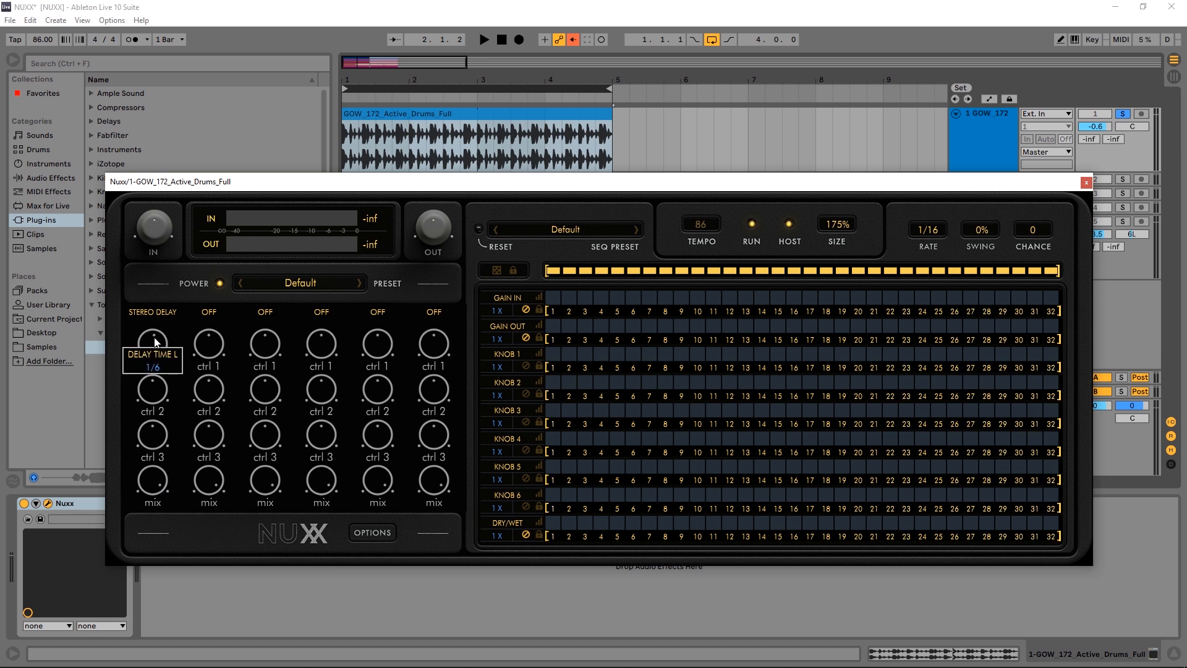
{"action": "left_click_drag", "start_coordinate": [154, 338], "coordinate": [156, 346]}
{"action": "mouse_move", "coordinate": [154, 400]}
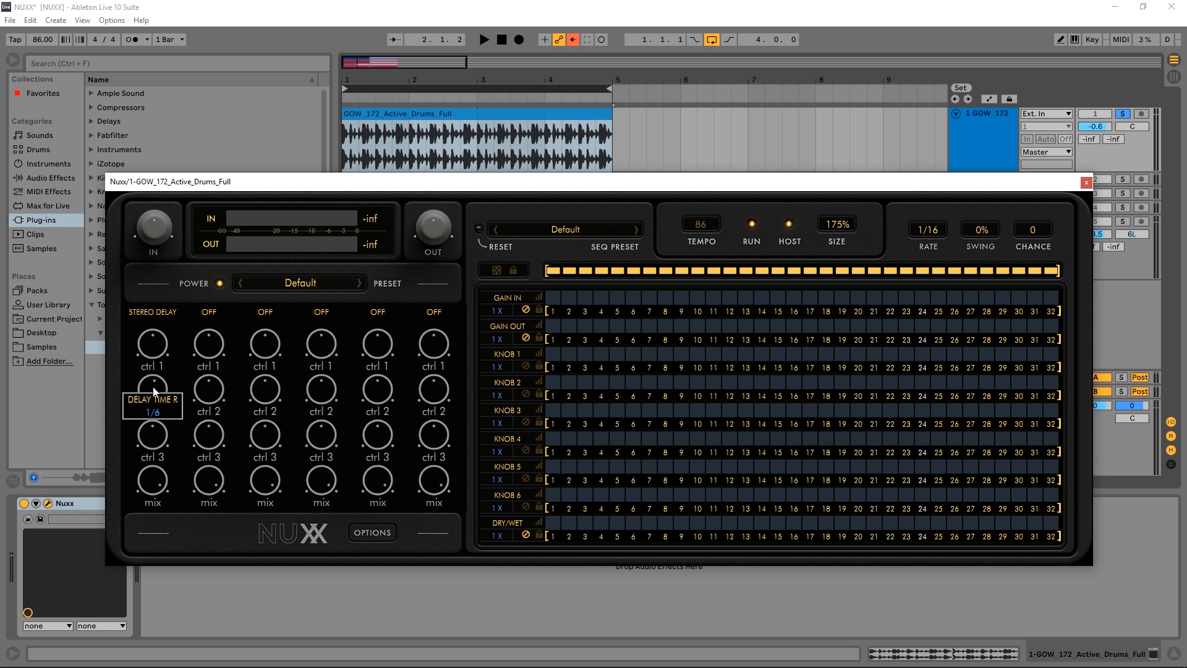
{"action": "mouse_move", "coordinate": [156, 445]}
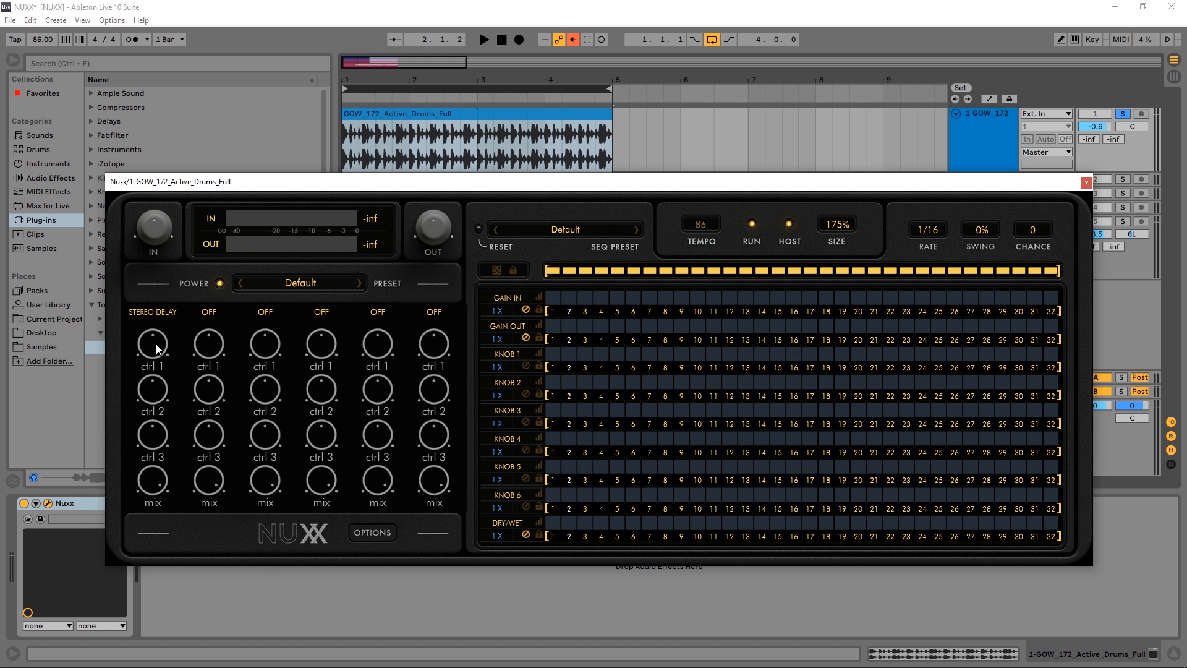
{"action": "left_click", "coordinate": [374, 533]}
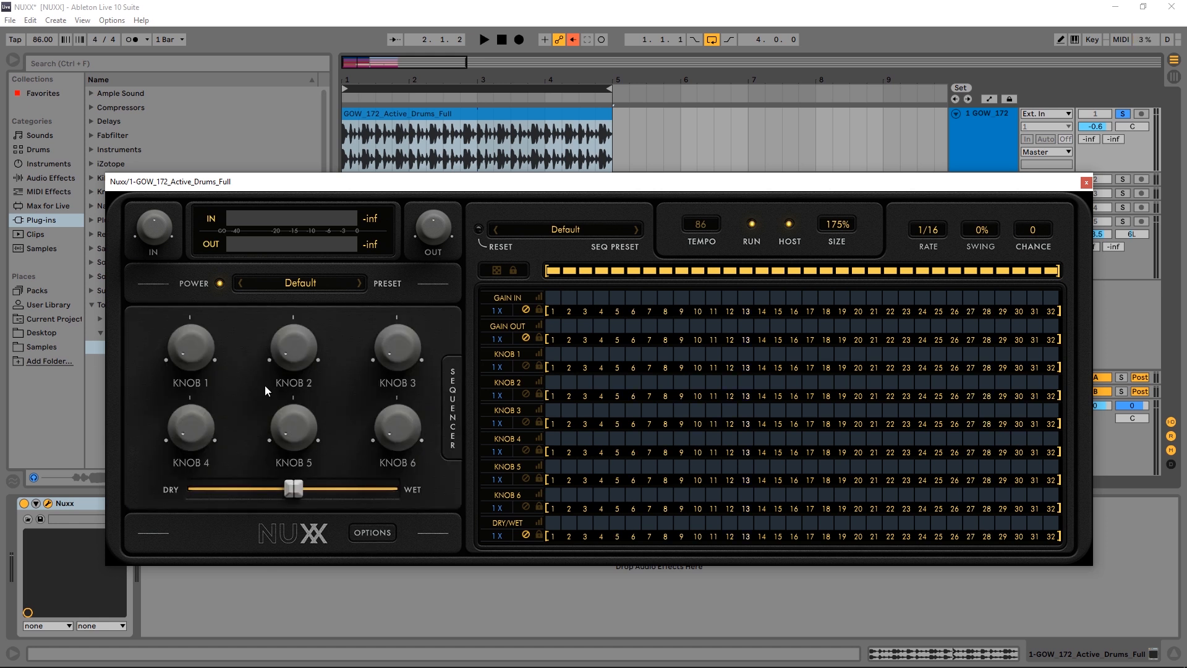
Step: Attach ctrl 1 of the Stereo Delay to Macro 1 and try turning Knob 1
{"action": "left_click", "coordinate": [372, 532]}
{"action": "right_click", "coordinate": [157, 316]}
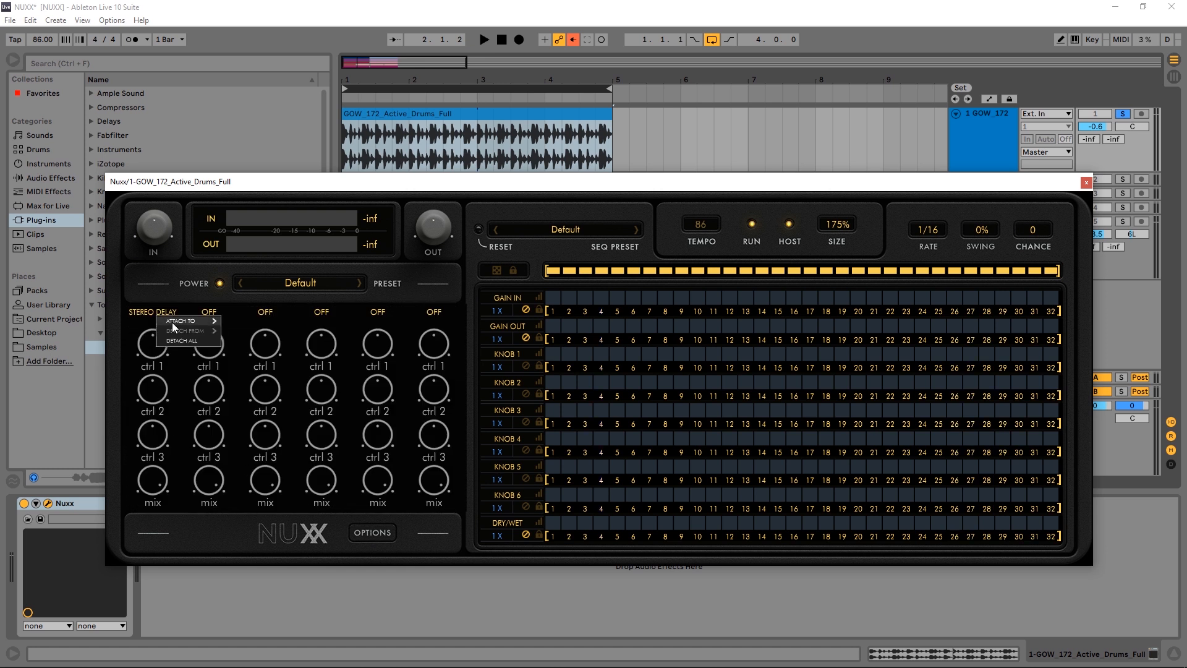
{"action": "mouse_move", "coordinate": [178, 325]}
{"action": "left_click", "coordinate": [250, 322]}
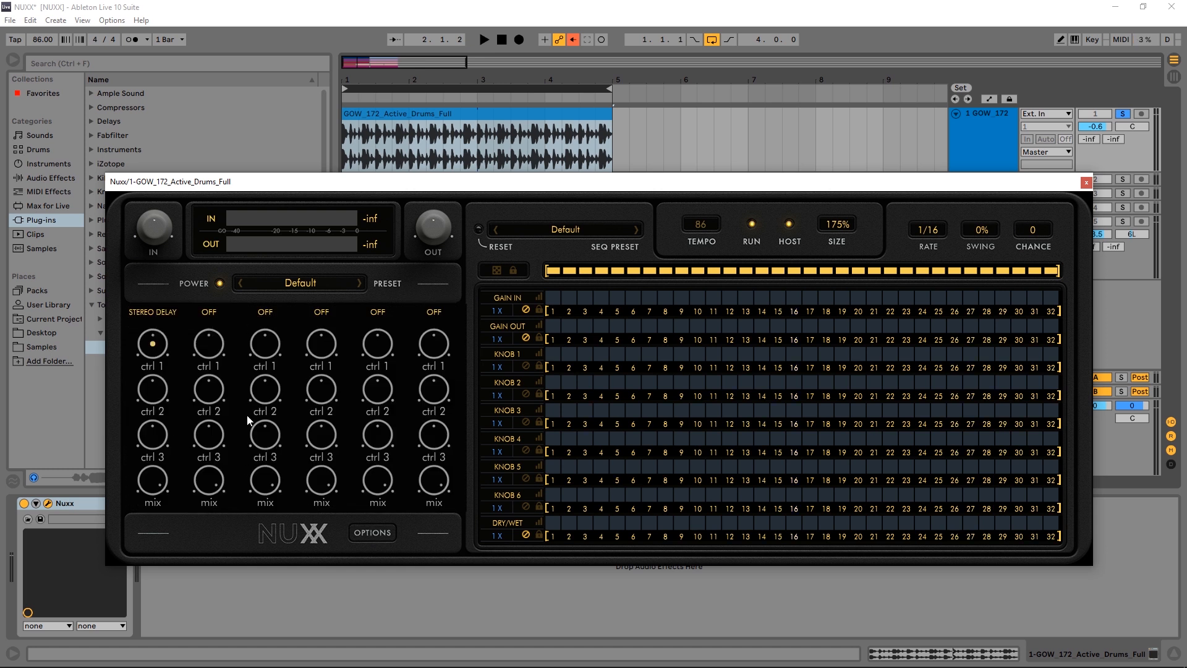
{"action": "left_click", "coordinate": [373, 532]}
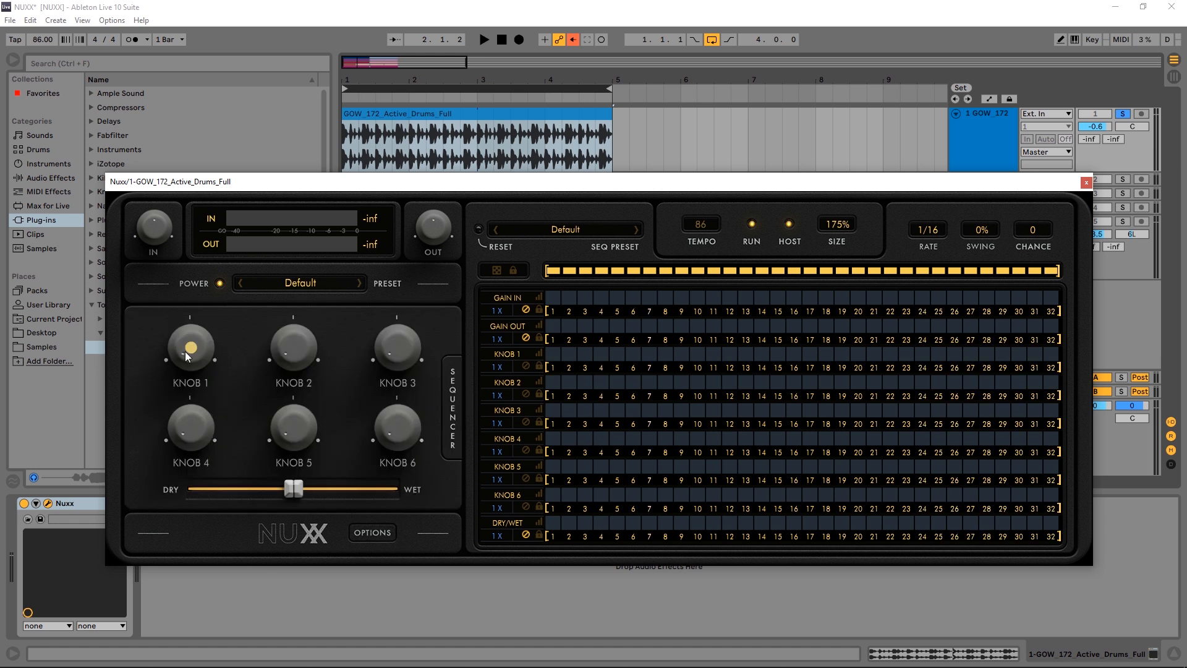
{"action": "mouse_move", "coordinate": [192, 359]}
{"action": "left_mouse_down"}
{"action": "mouse_move", "coordinate": [192, 250]}
{"action": "mouse_move", "coordinate": [176, 362]}
{"action": "left_mouse_up"}
Step: Rename Knob 1 as "Delay Time"
{"action": "double_click", "coordinate": [183, 387]}
{"action": "left_click", "coordinate": [162, 388]}
{"action": "key", "text": "Delete"}
{"action": "key", "text": "Delete"}
{"action": "key", "text": "Delete"}
{"action": "key", "text": "Delete"}
{"action": "key", "text": "Delete"}
{"action": "key", "text": "Delete"}
{"action": "type", "text": "Delay Time"}
{"action": "key", "text": "Return"}
Step: View the attach and detach choices of the Delay Time knob and return to the effect slots
{"action": "right_click", "coordinate": [204, 354]}
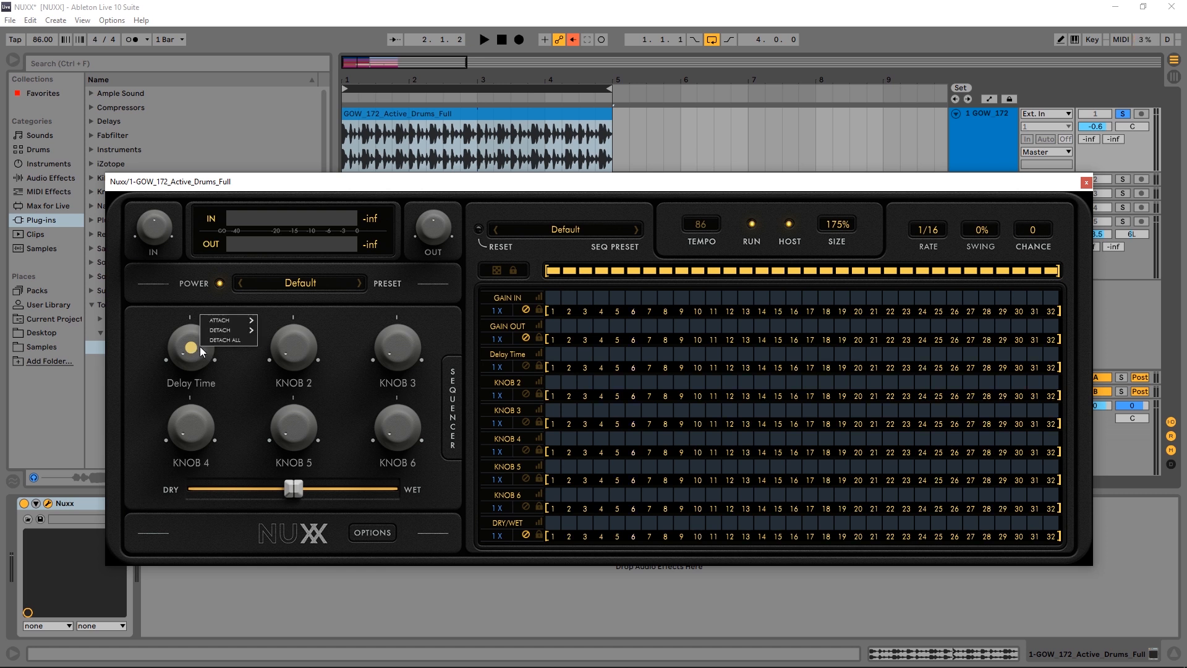
{"action": "mouse_move", "coordinate": [217, 323]}
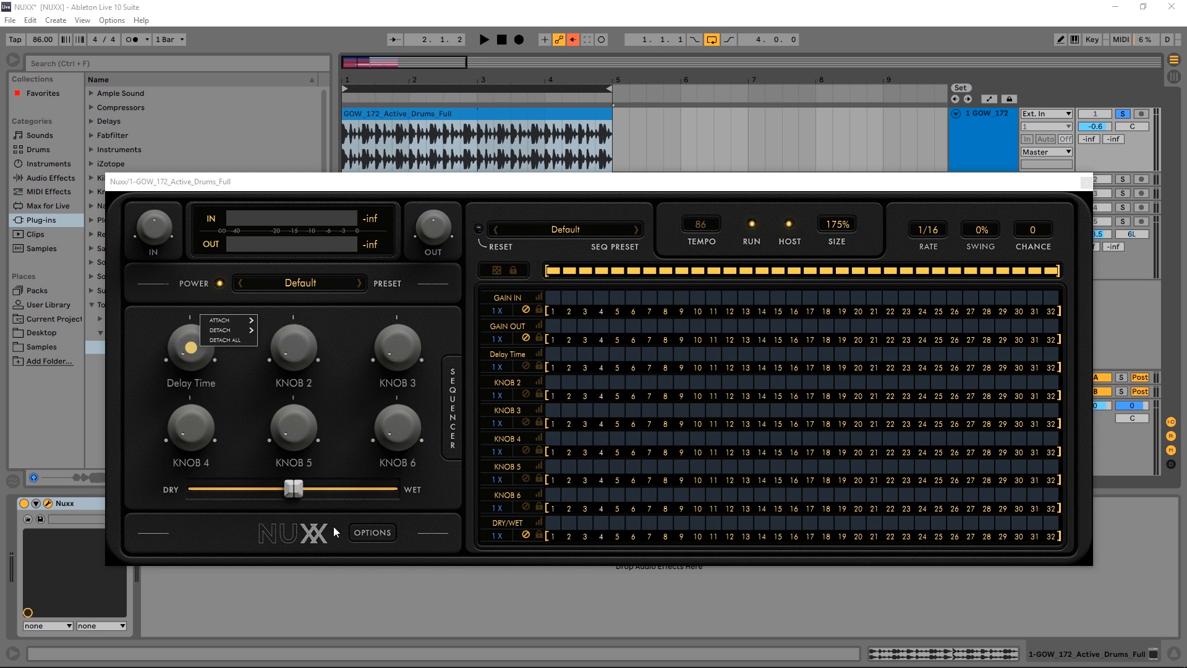
{"action": "left_click", "coordinate": [369, 535]}
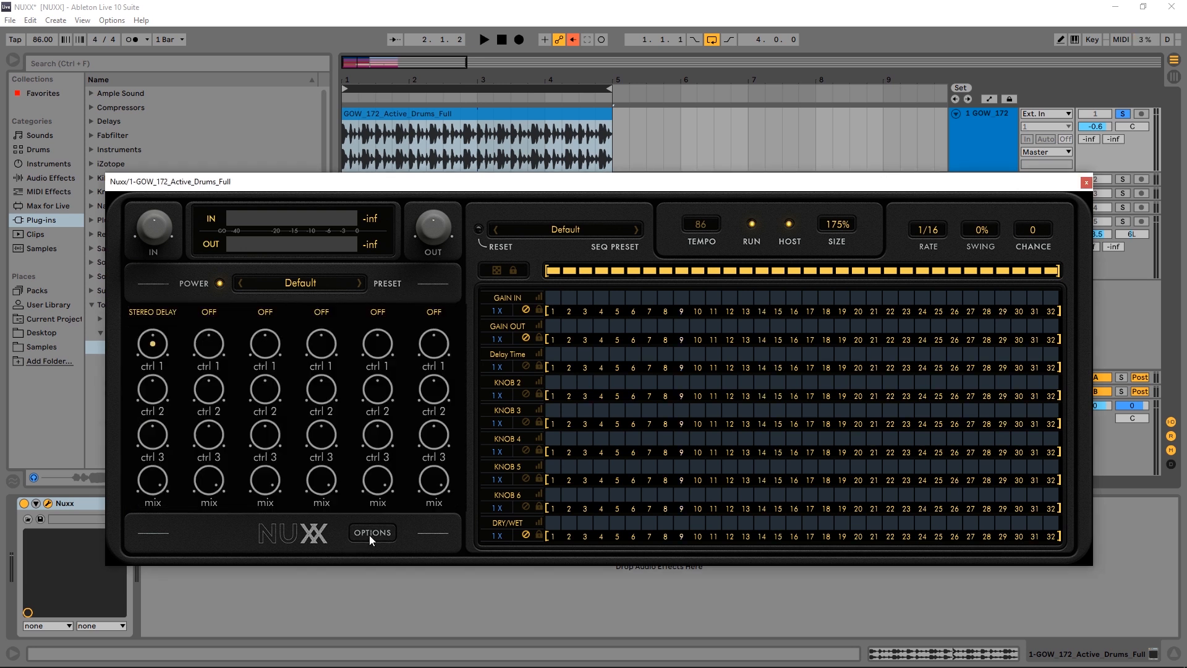
Step: Set the second effect slot to Chorus and attach its ctrl 3 to Macro 1
{"action": "left_click", "coordinate": [210, 312]}
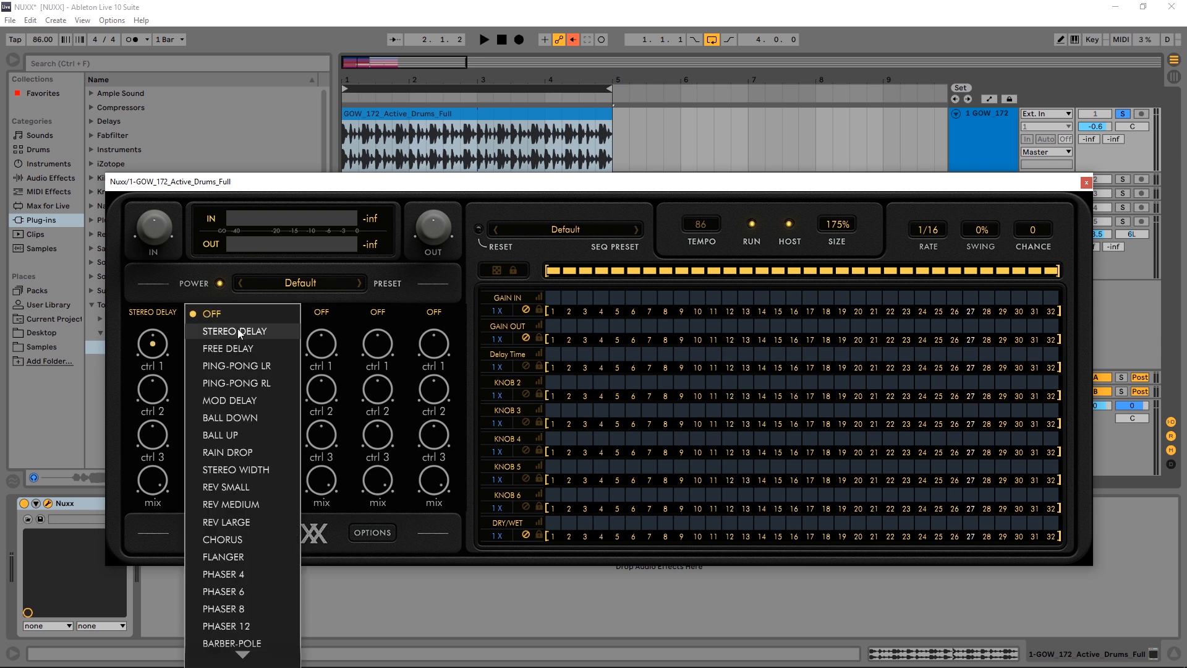
{"action": "left_click", "coordinate": [231, 539]}
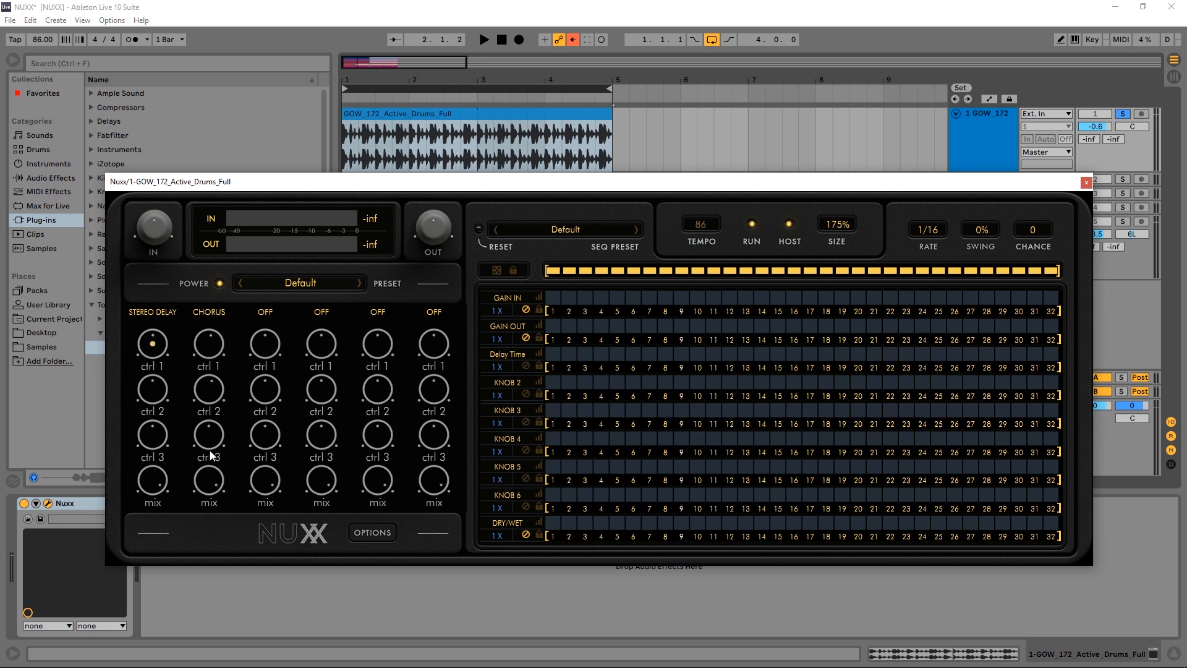
{"action": "mouse_move", "coordinate": [213, 398]}
{"action": "right_click", "coordinate": [214, 439]}
{"action": "mouse_move", "coordinate": [247, 410]}
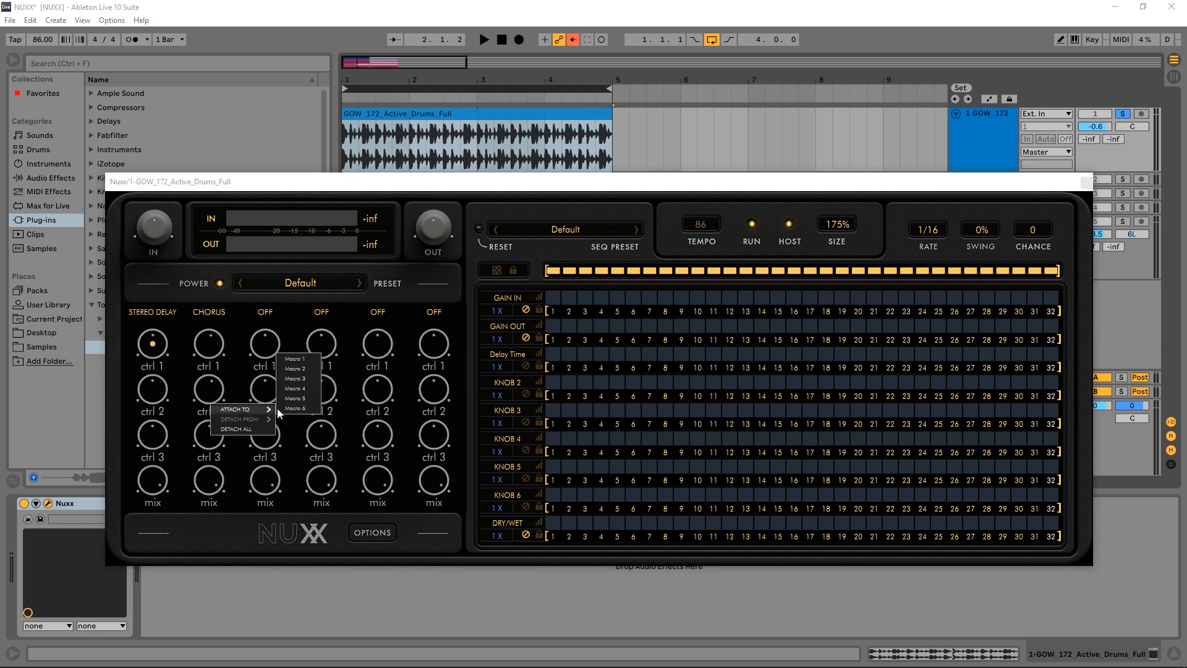
{"action": "left_click", "coordinate": [304, 358]}
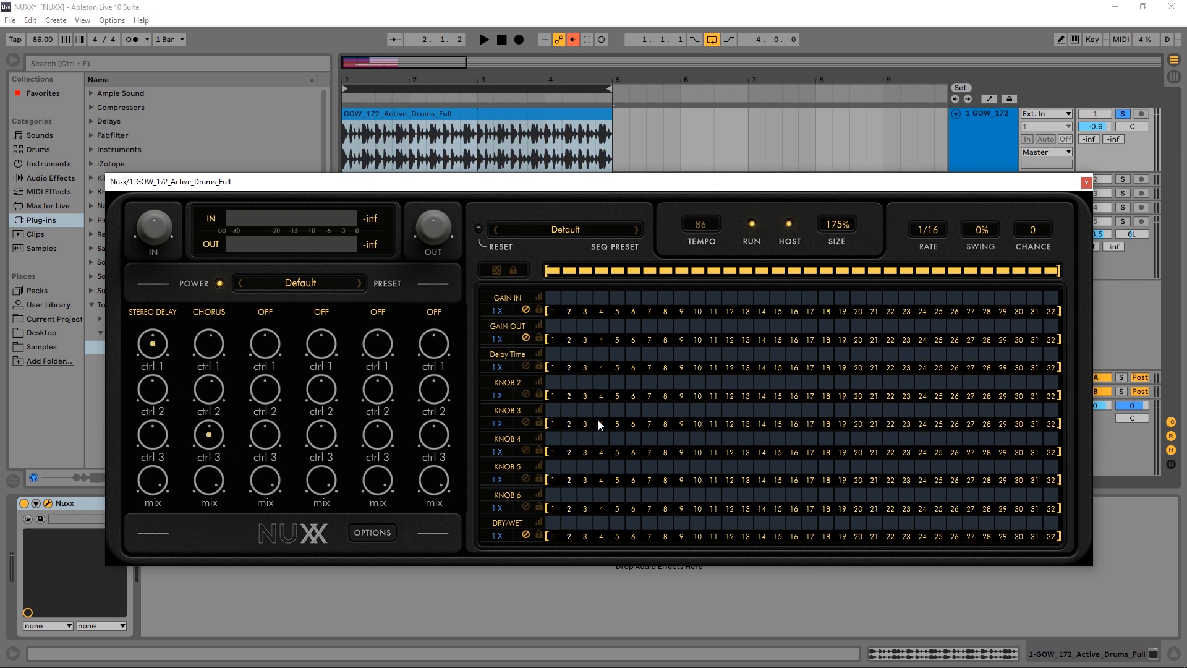
Step: Enlarge the Delay Time lane in the sequencer and randomize its steps
{"action": "mouse_move", "coordinate": [516, 357]}
{"action": "left_click", "coordinate": [537, 353]}
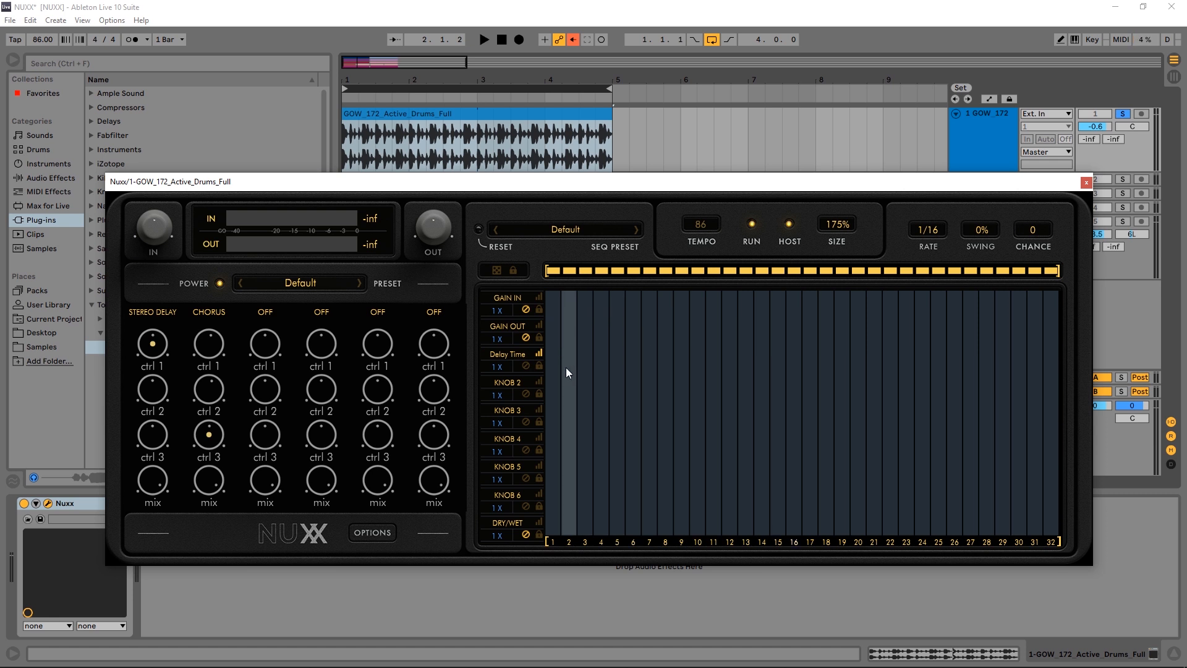
{"action": "mouse_move", "coordinate": [515, 357]}
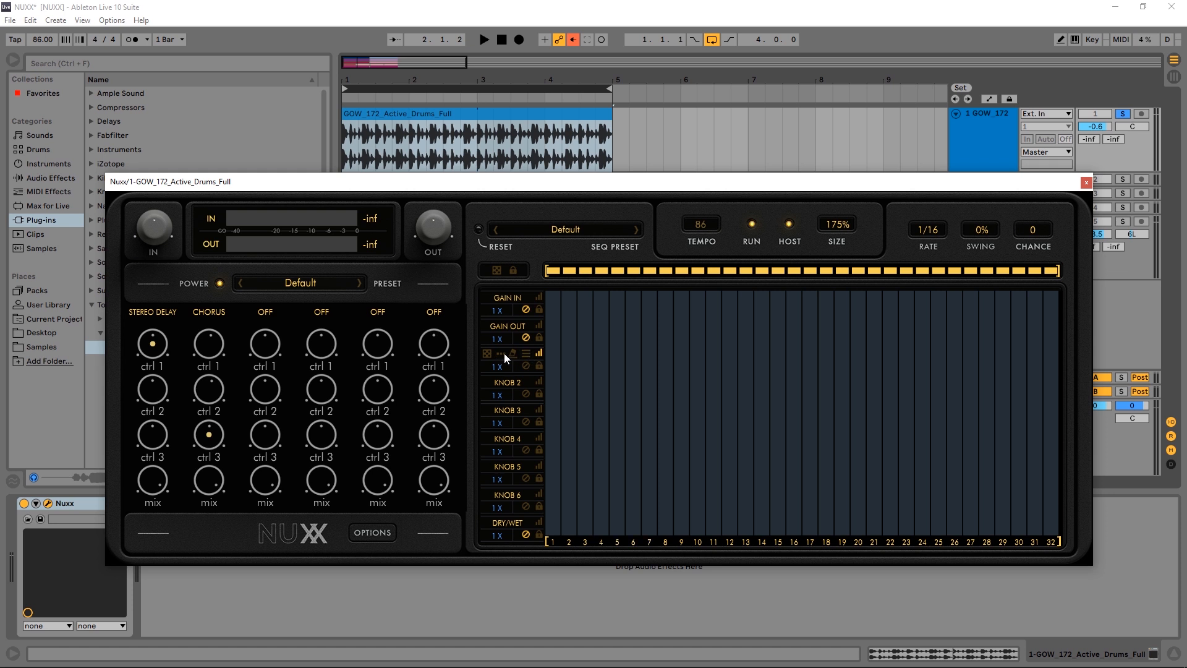
{"action": "left_click", "coordinate": [487, 354]}
Step: Shift the Delay Time lane's steps forward by one
{"action": "left_click", "coordinate": [499, 354]}
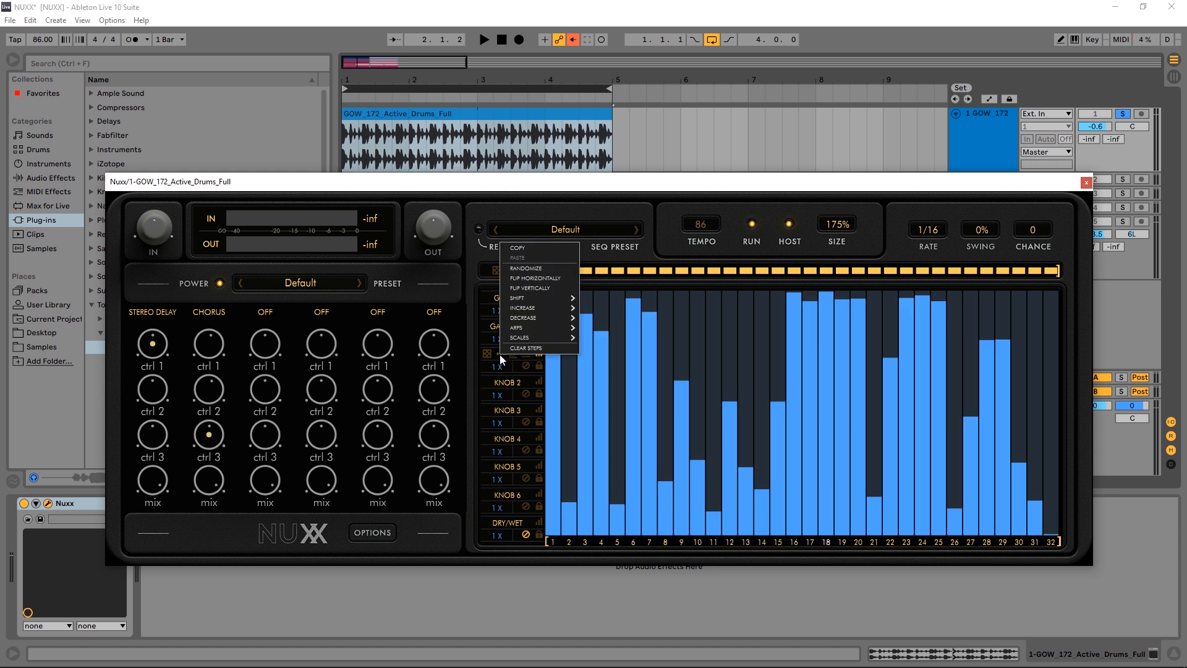
{"action": "mouse_move", "coordinate": [555, 295]}
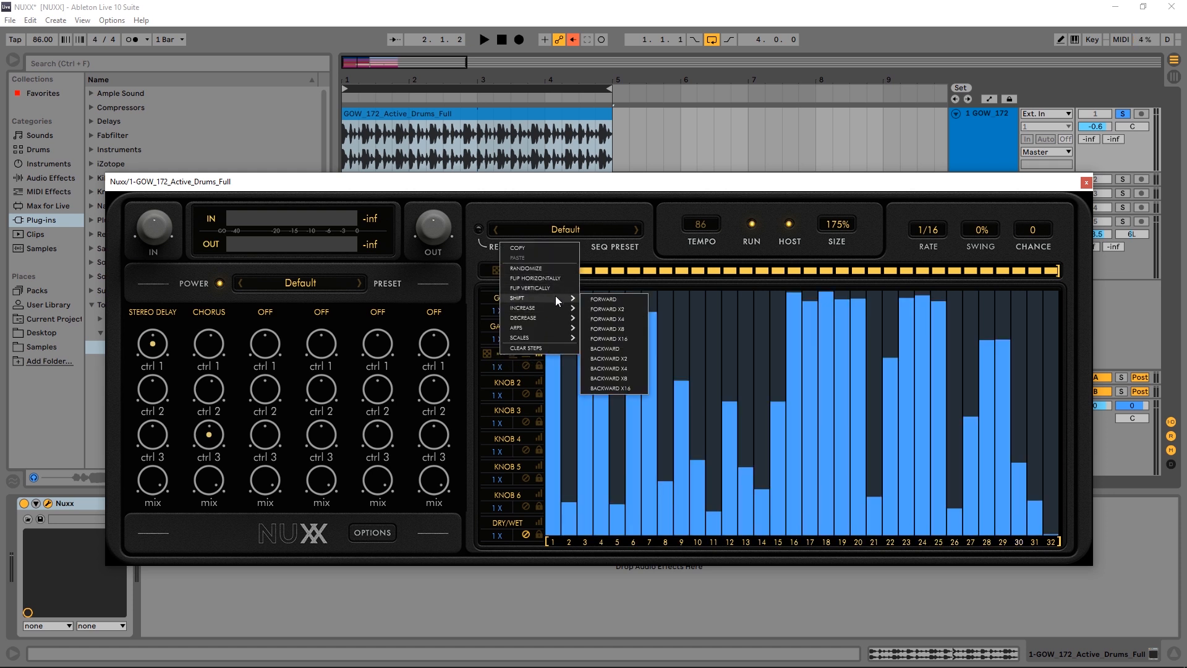
{"action": "left_click", "coordinate": [594, 298]}
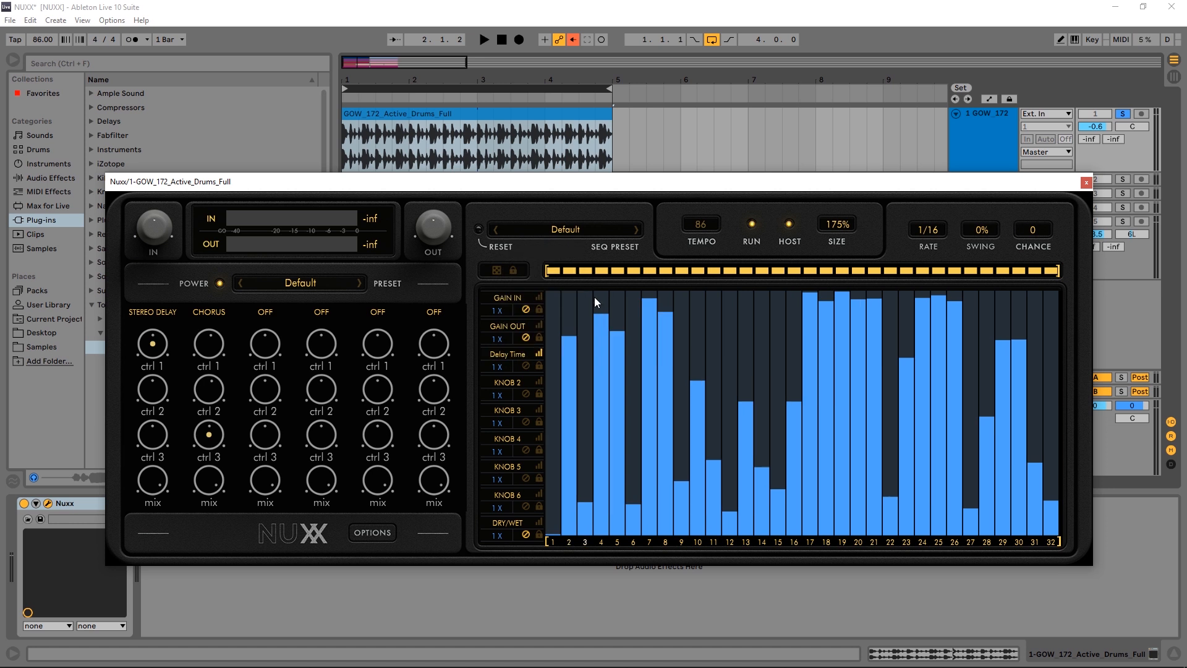
Step: Apply the gradually rising pattern from the pattern library to the Delay Time lane, play the drum loop, stop and clear the steps
{"action": "left_click", "coordinate": [524, 354]}
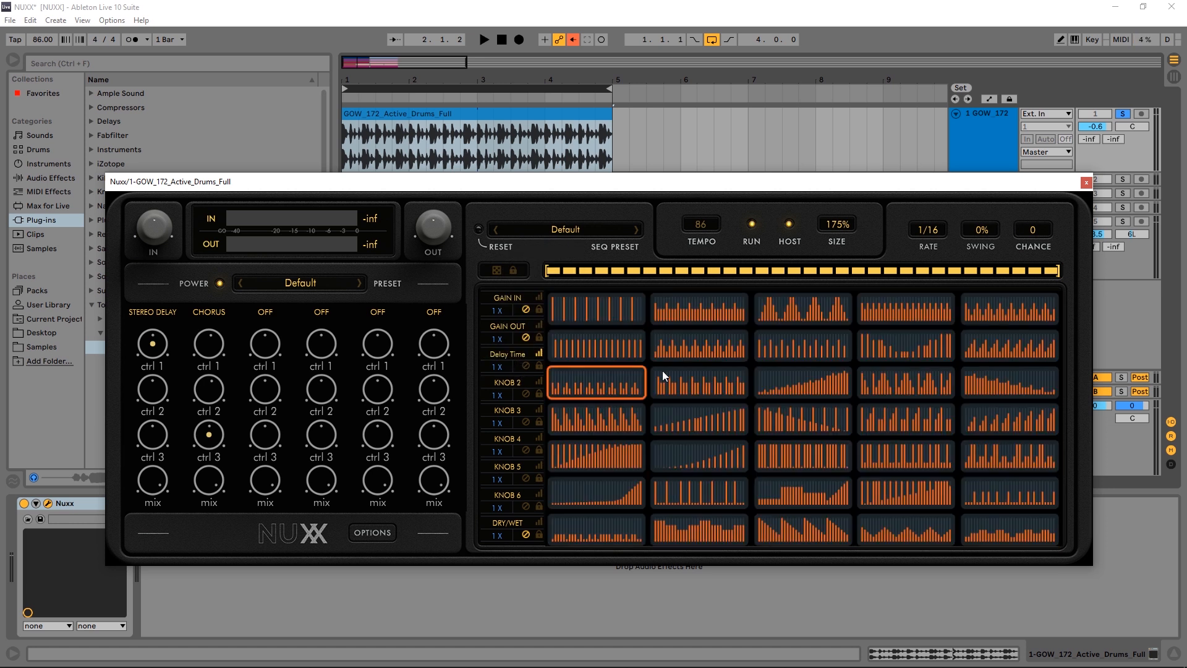
{"action": "left_click", "coordinate": [792, 384]}
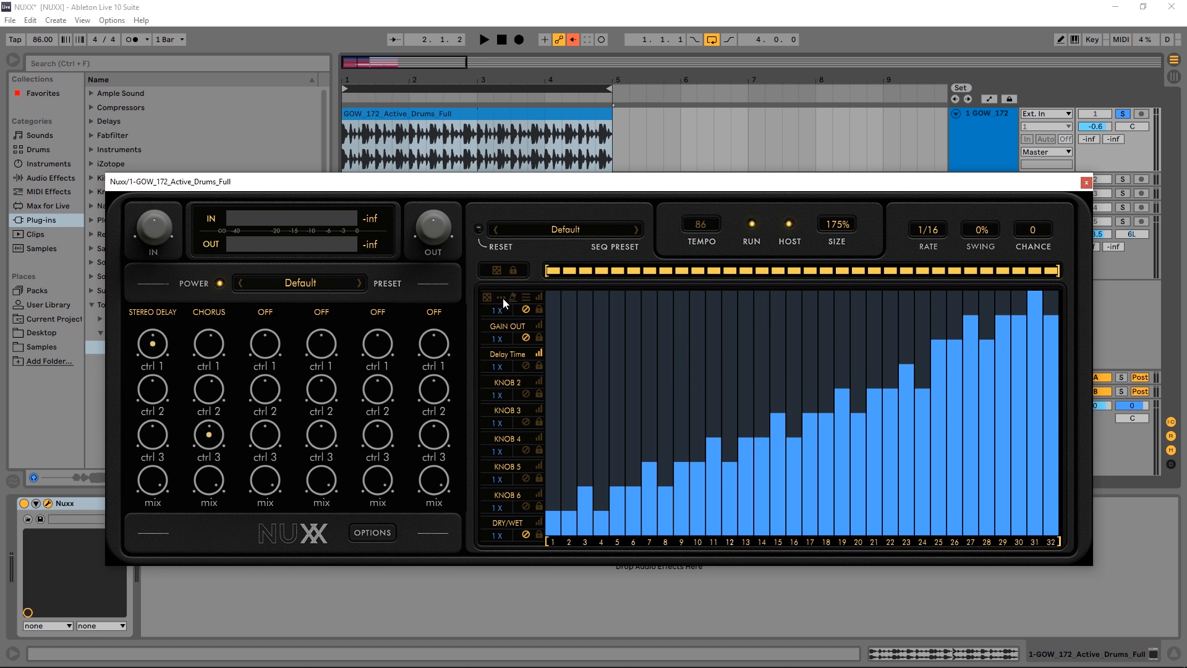
{"action": "key", "text": "space"}
{"action": "left_click", "coordinate": [545, 336]}
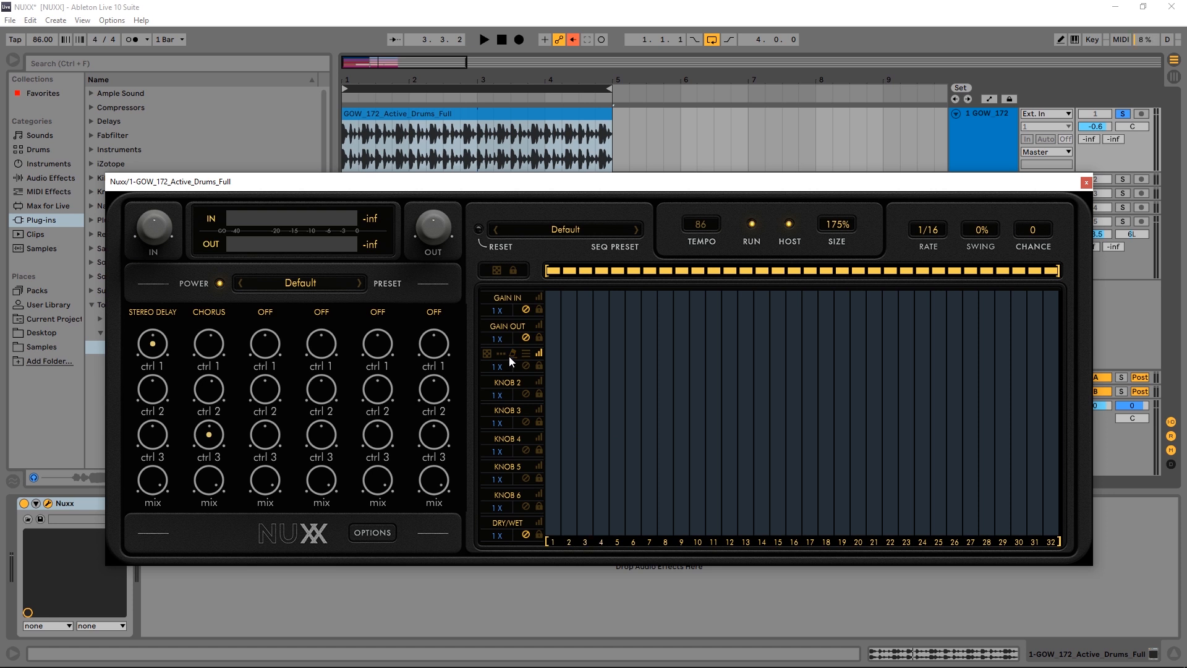
Step: Draw a freehand wave across the Delay Time lane, replace it with a straight rising ramp, and finally with a high, nearly flat line
{"action": "mouse_move", "coordinate": [551, 342]}
{"action": "left_mouse_down"}
{"action": "mouse_move", "coordinate": [795, 358]}
{"action": "mouse_move", "coordinate": [1042, 353]}
{"action": "left_mouse_up"}
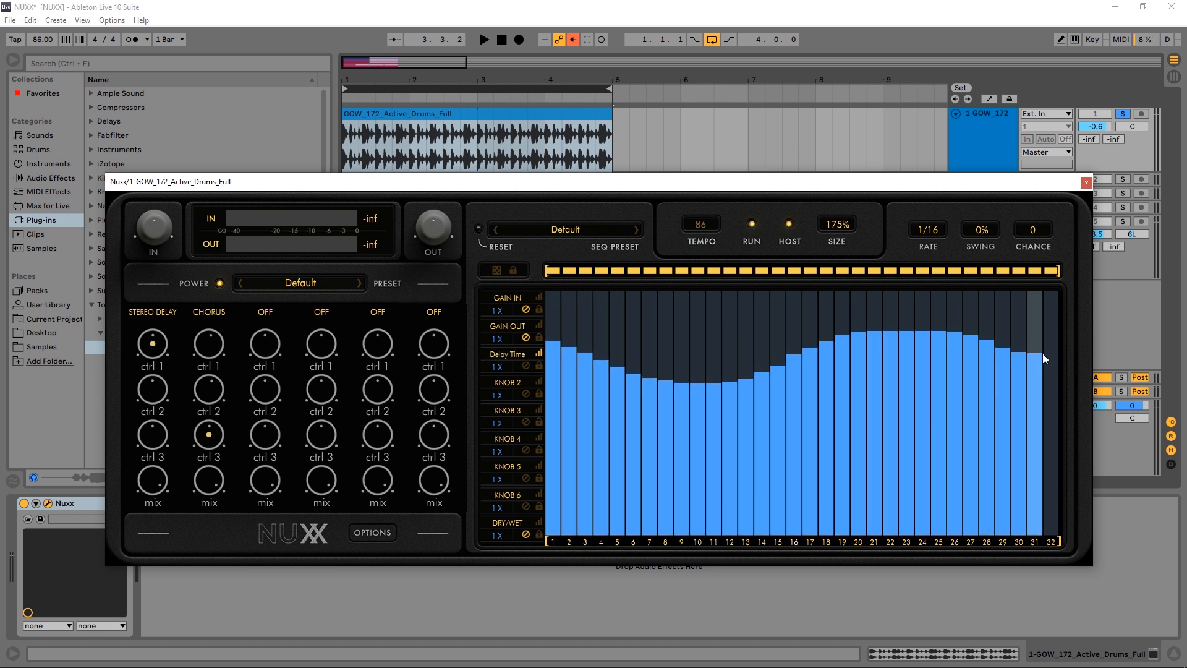
{"action": "left_click_drag", "start_coordinate": [1054, 313], "coordinate": [554, 424]}
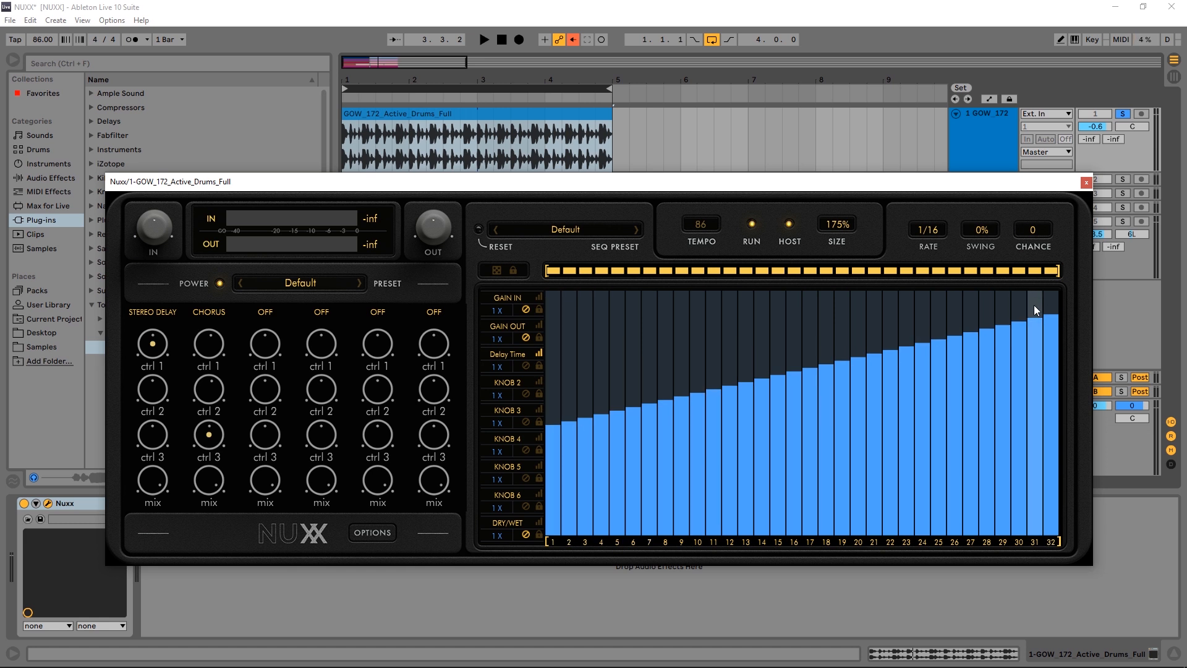
{"action": "left_click_drag", "start_coordinate": [547, 322], "coordinate": [1084, 317]}
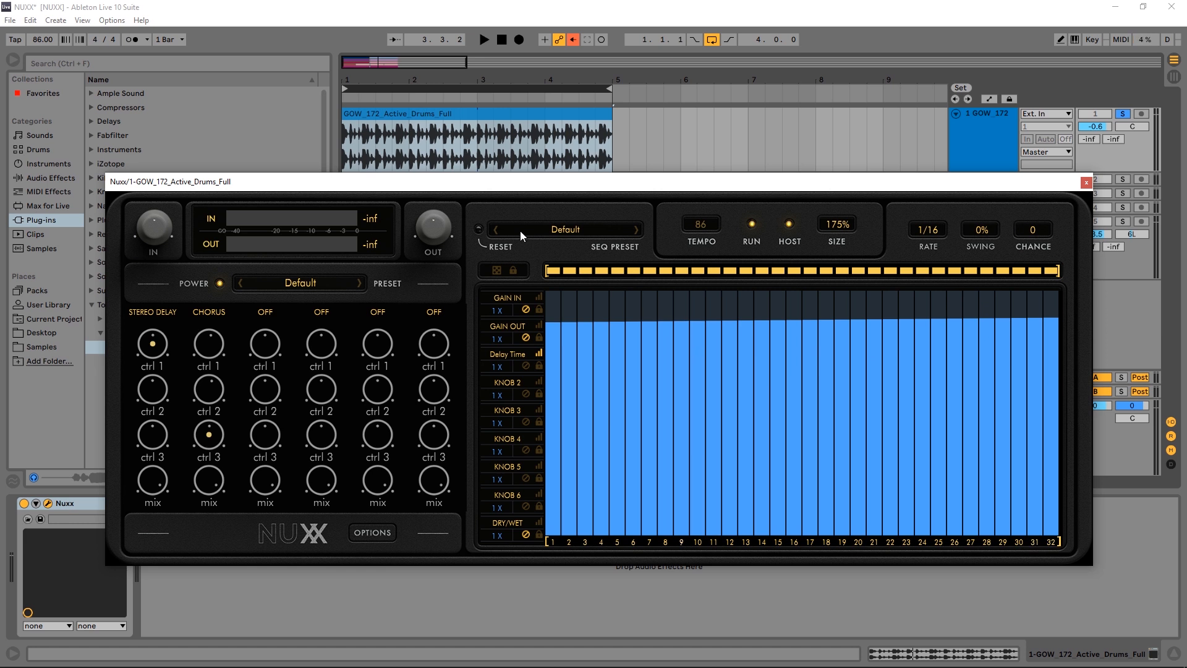
Step: Collapse the enlarged Delay Time lane and load the Buzzy Fades sequencer preset, then audition it with the drum loop
{"action": "left_click", "coordinate": [566, 230]}
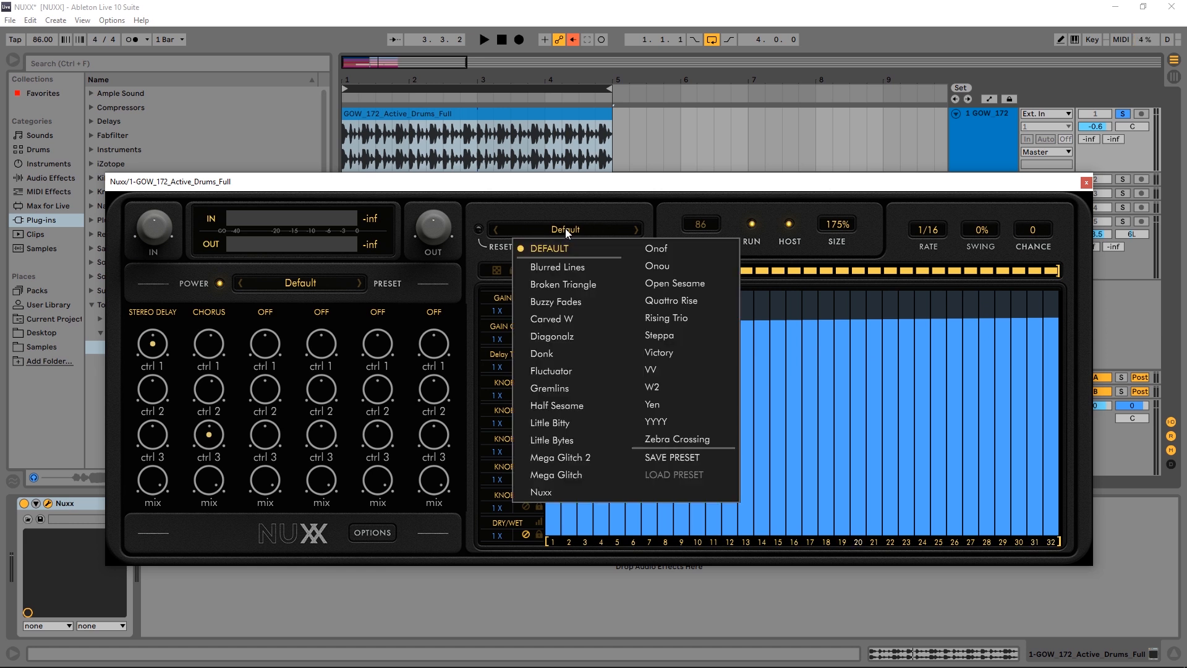
{"action": "left_click", "coordinate": [504, 217]}
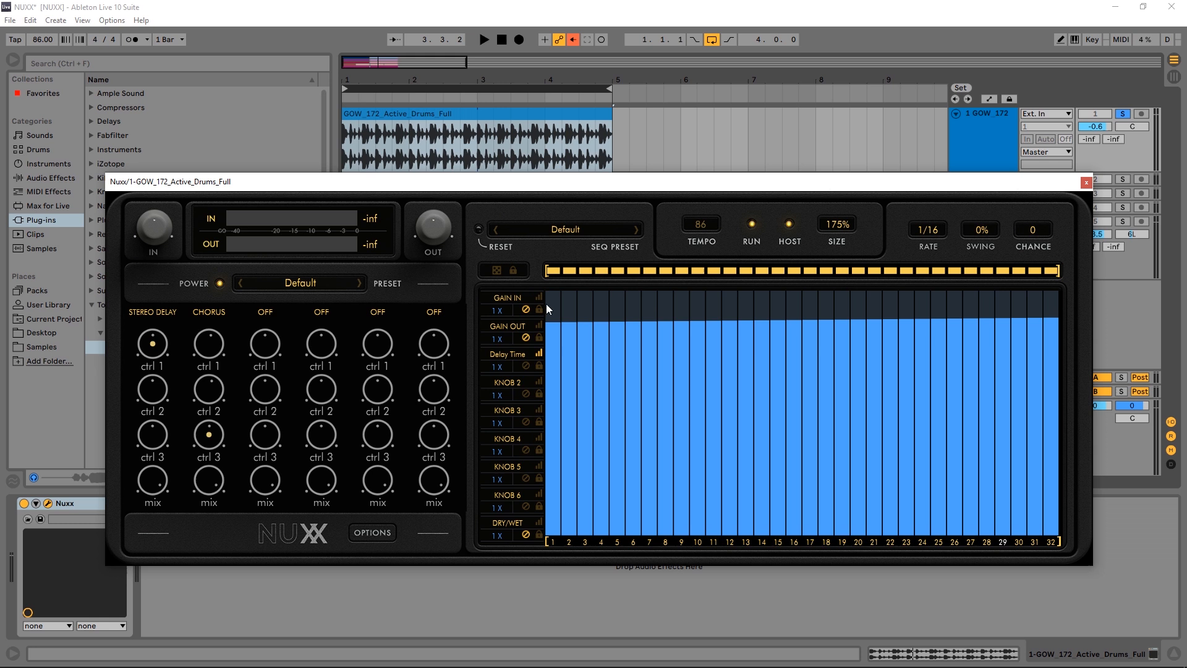
{"action": "left_click", "coordinate": [538, 353]}
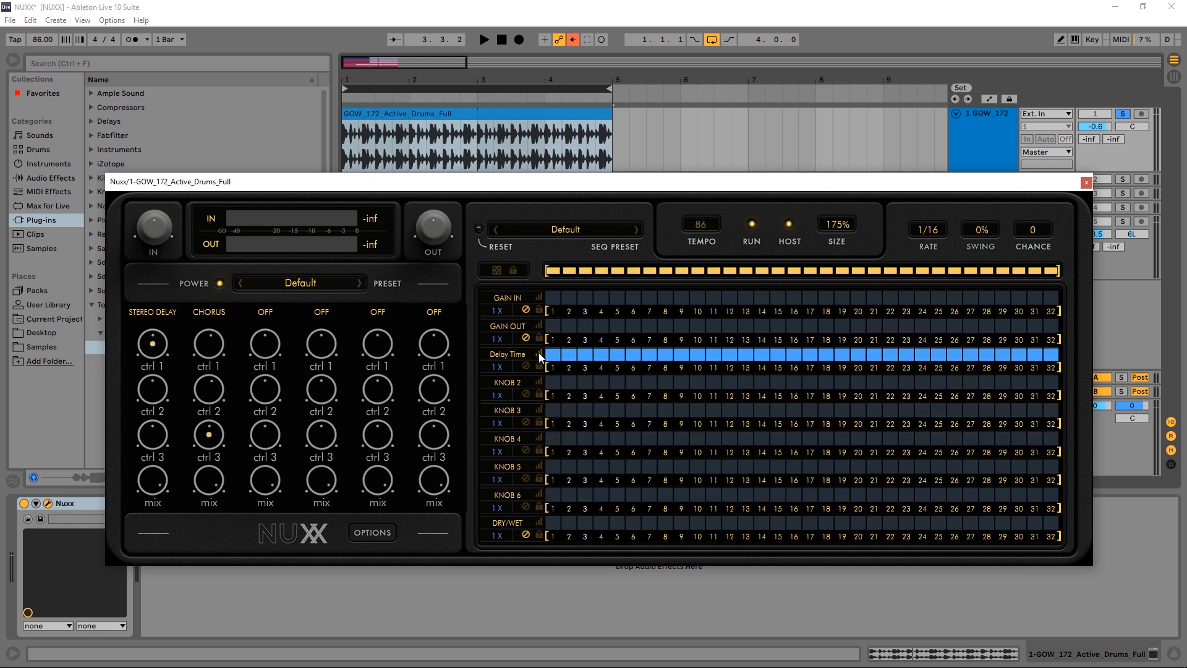
{"action": "left_click", "coordinate": [636, 231]}
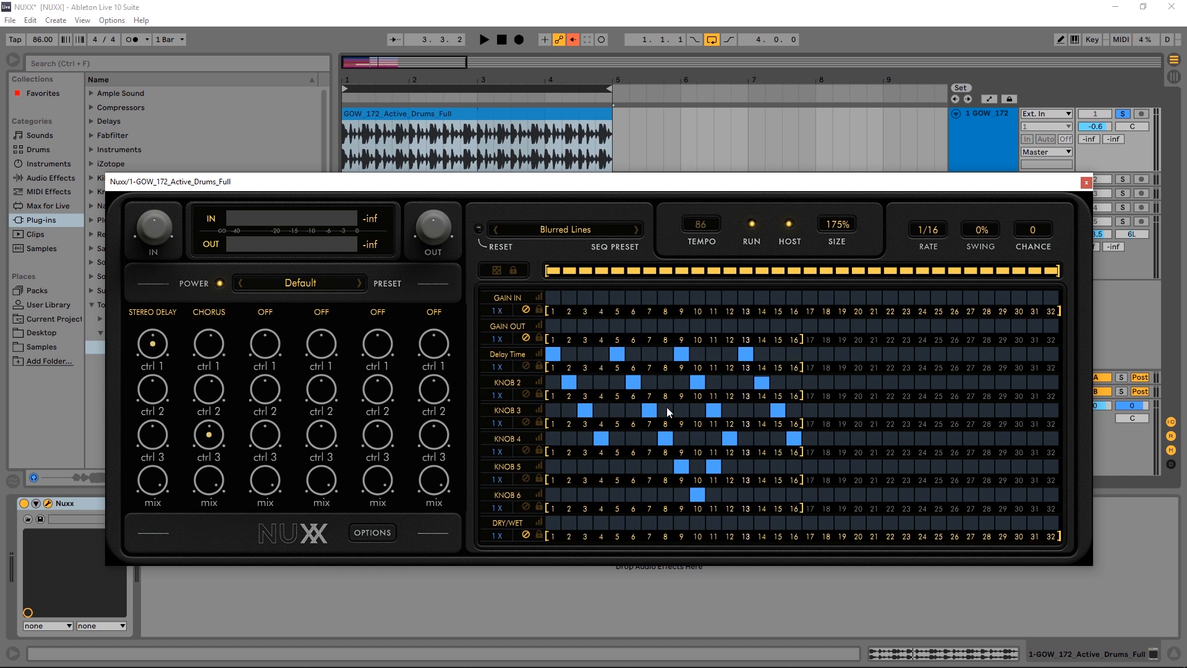
{"action": "left_click", "coordinate": [636, 229]}
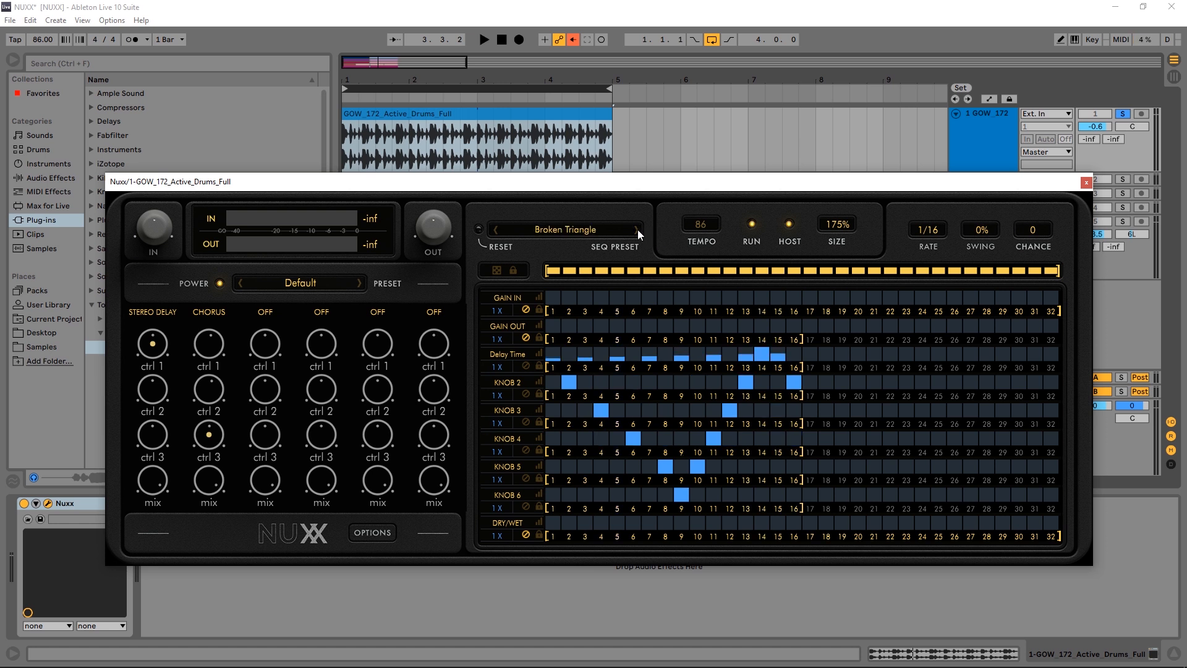
{"action": "left_click", "coordinate": [637, 229]}
{"action": "key", "text": "space"}
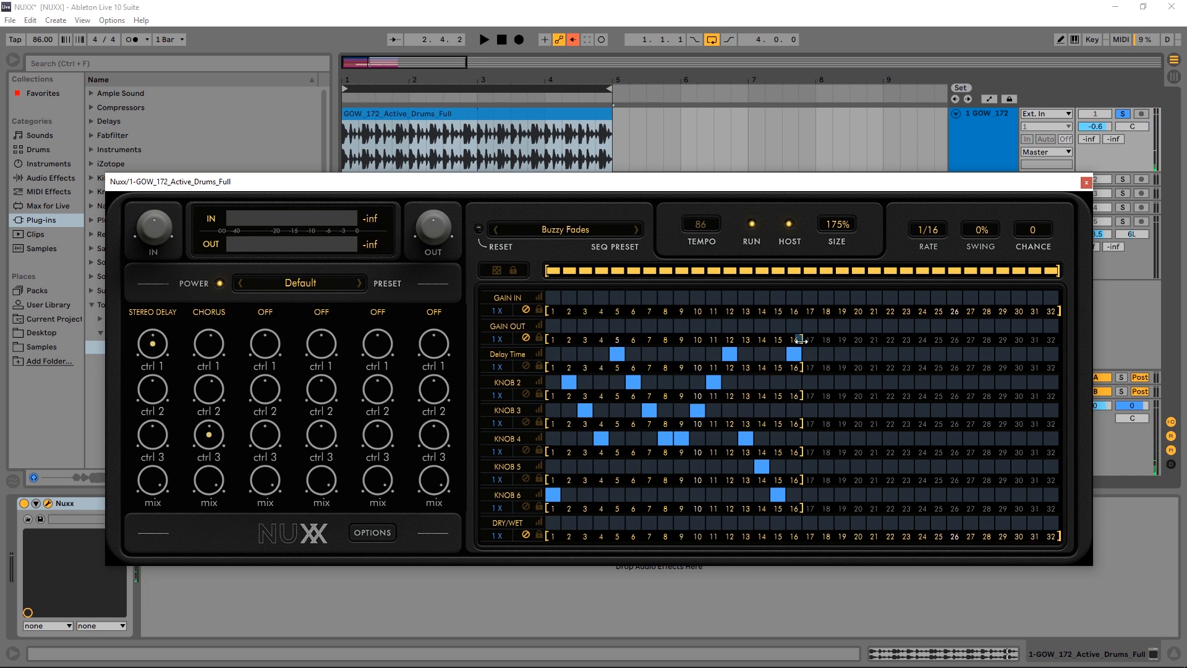
Step: Extend the Gain Out lane to 32 steps and shorten the Delay Time lane to 2 steps
{"action": "left_click_drag", "start_coordinate": [801, 339], "coordinate": [1071, 338]}
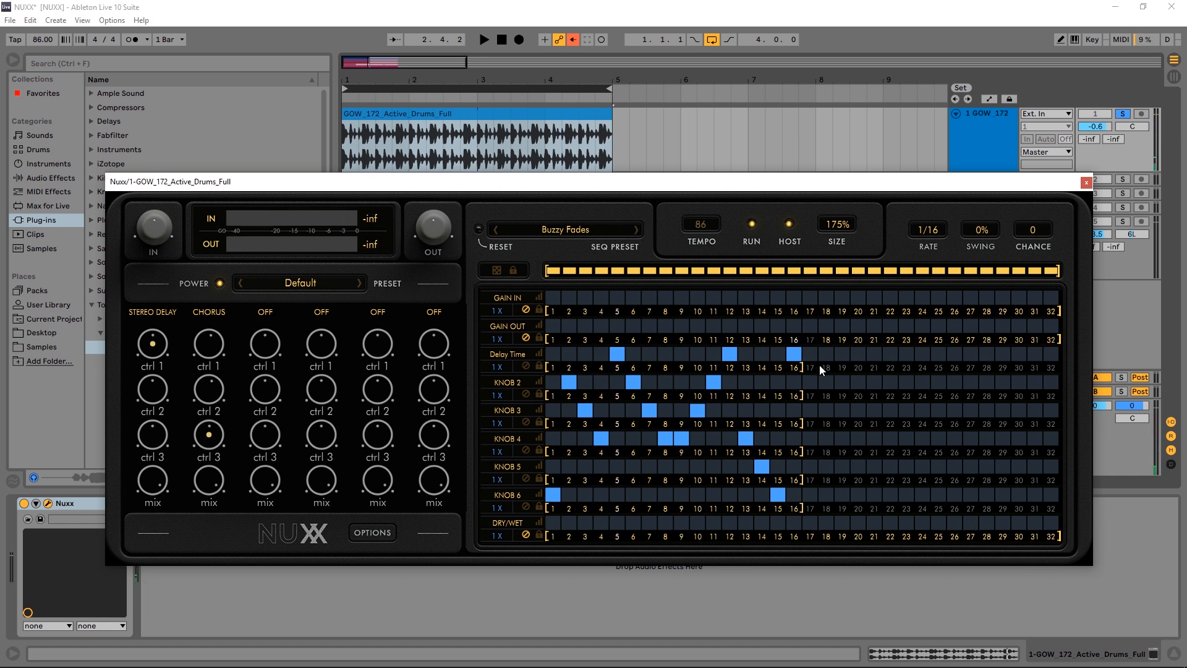
{"action": "left_click_drag", "start_coordinate": [801, 367], "coordinate": [579, 368]}
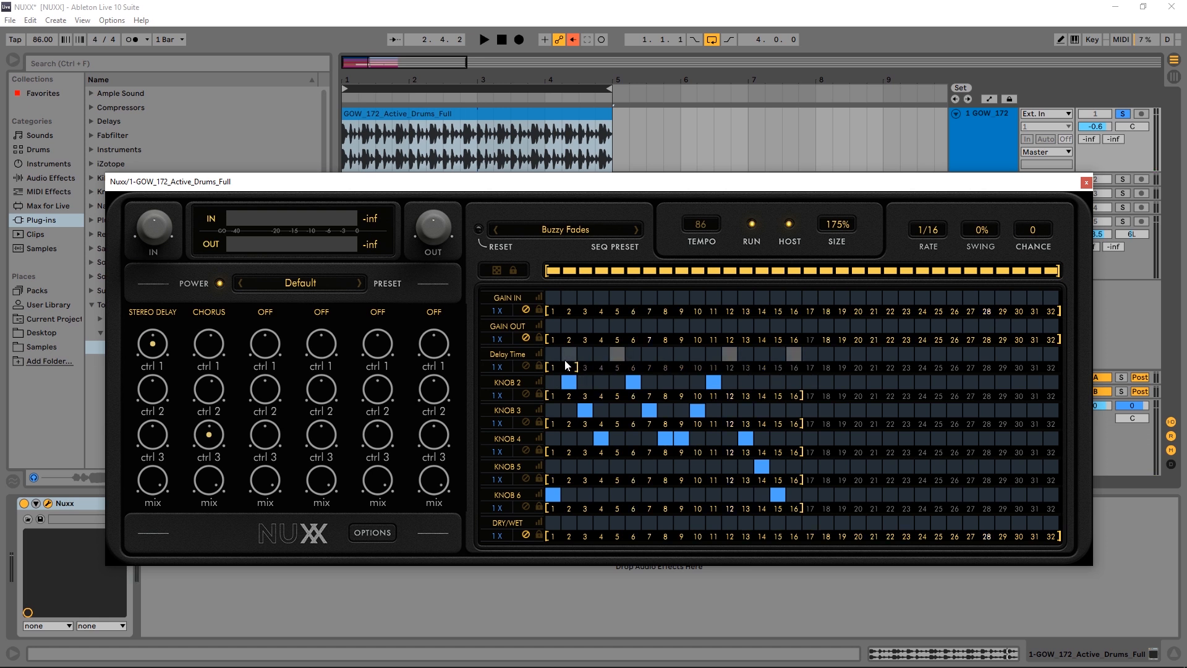
{"action": "left_click", "coordinate": [925, 231]}
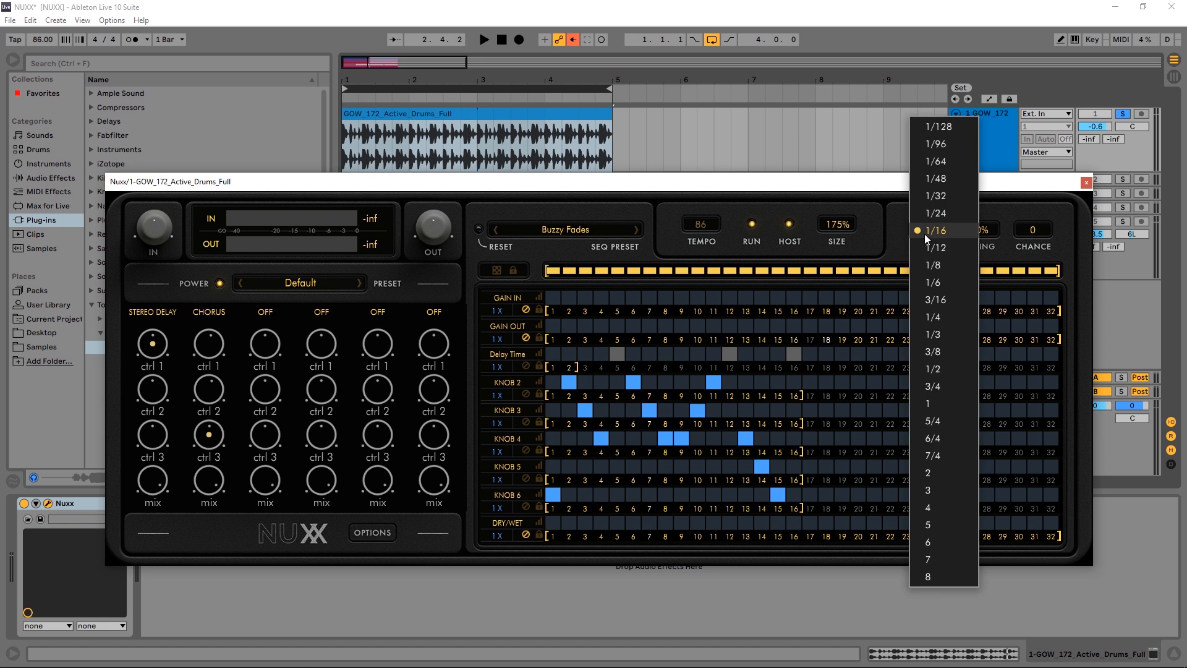
{"action": "left_click", "coordinate": [904, 224]}
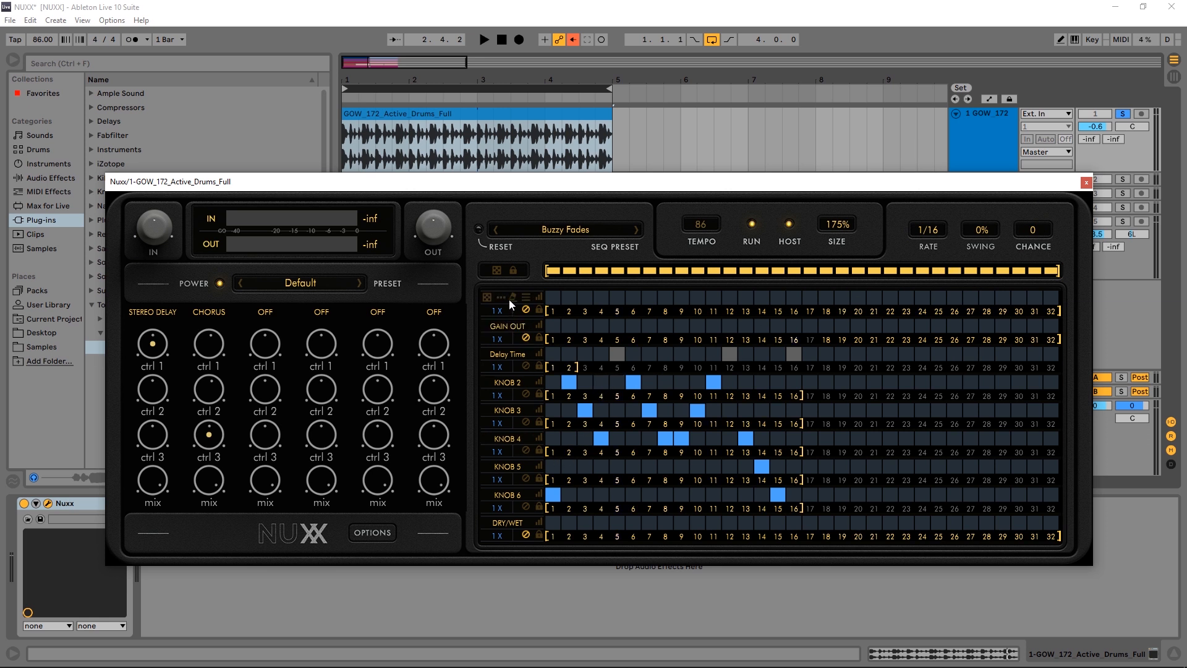
Step: Activate the Gain Out lane and fill steps 1, 3, 6 and 9 to full height while auditioning the drum loop
{"action": "left_click", "coordinate": [526, 339]}
{"action": "left_click", "coordinate": [584, 325]}
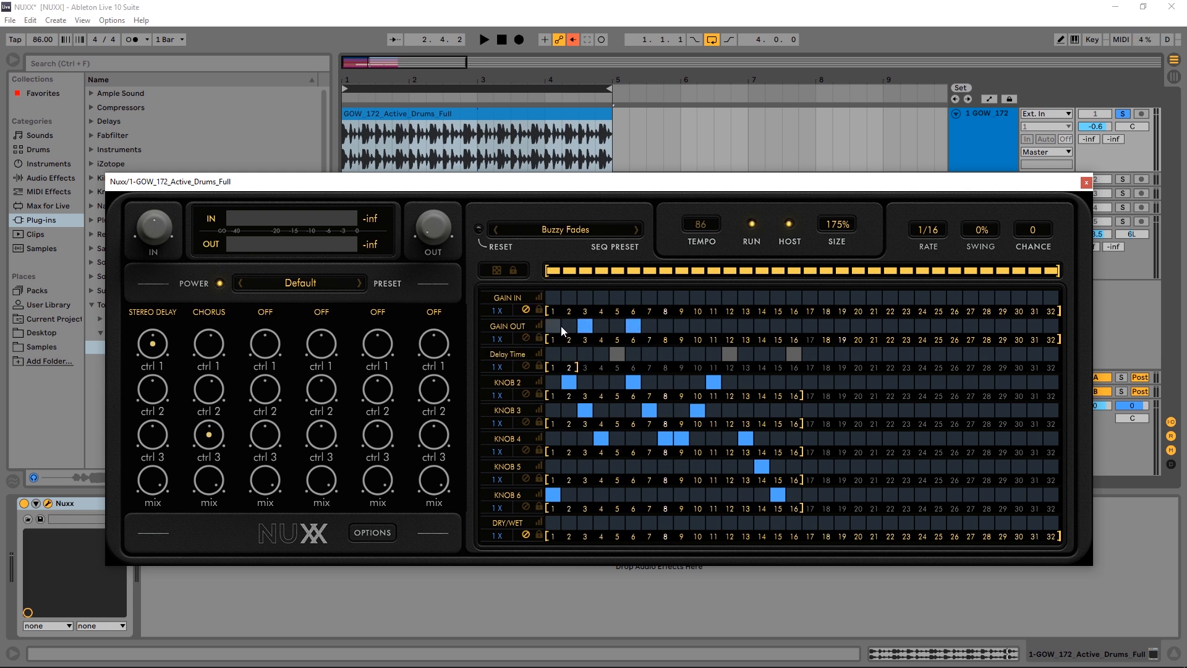
{"action": "left_click", "coordinate": [634, 326]}
{"action": "key", "text": "space"}
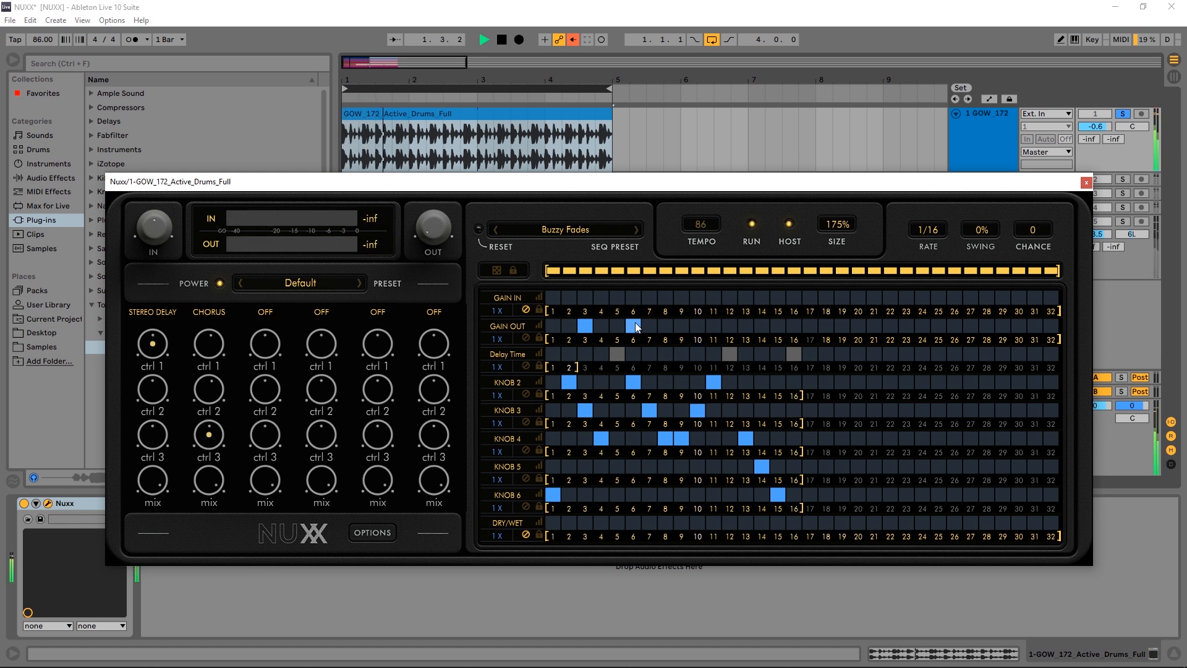
{"action": "left_click", "coordinate": [680, 325]}
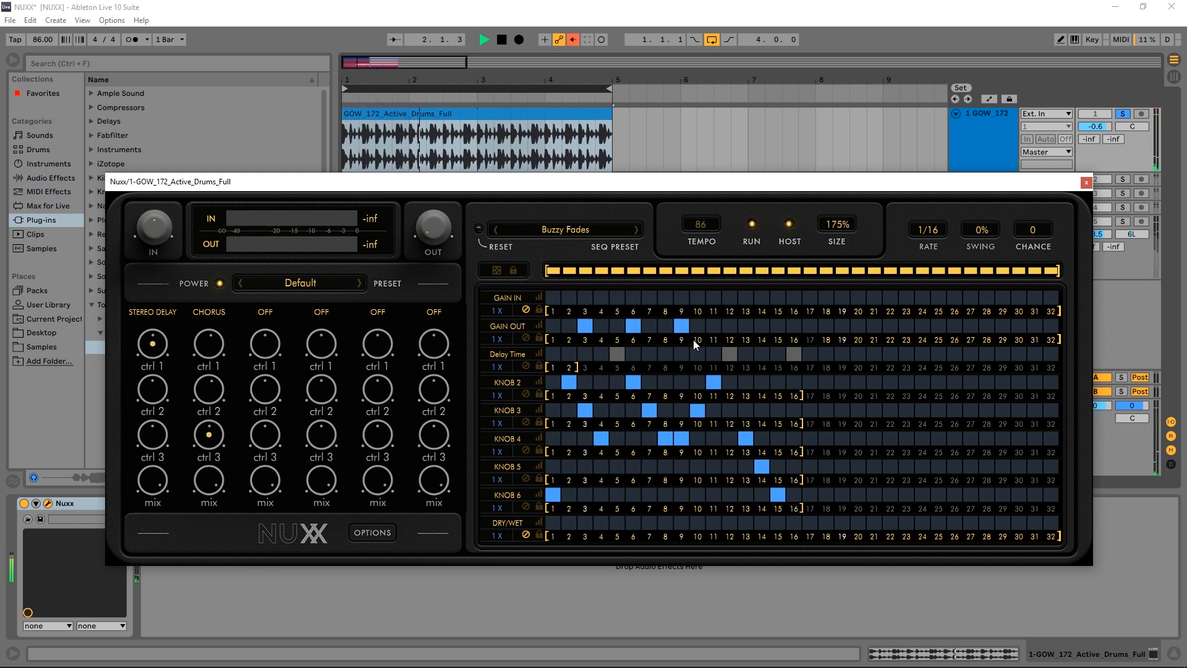
{"action": "left_click", "coordinate": [553, 326]}
{"action": "key", "text": "space"}
Step: Shorten the Gain Out lane to 8 steps and audition the drum loop
{"action": "left_click_drag", "start_coordinate": [1056, 338], "coordinate": [674, 341]}
{"action": "key", "text": "space"}
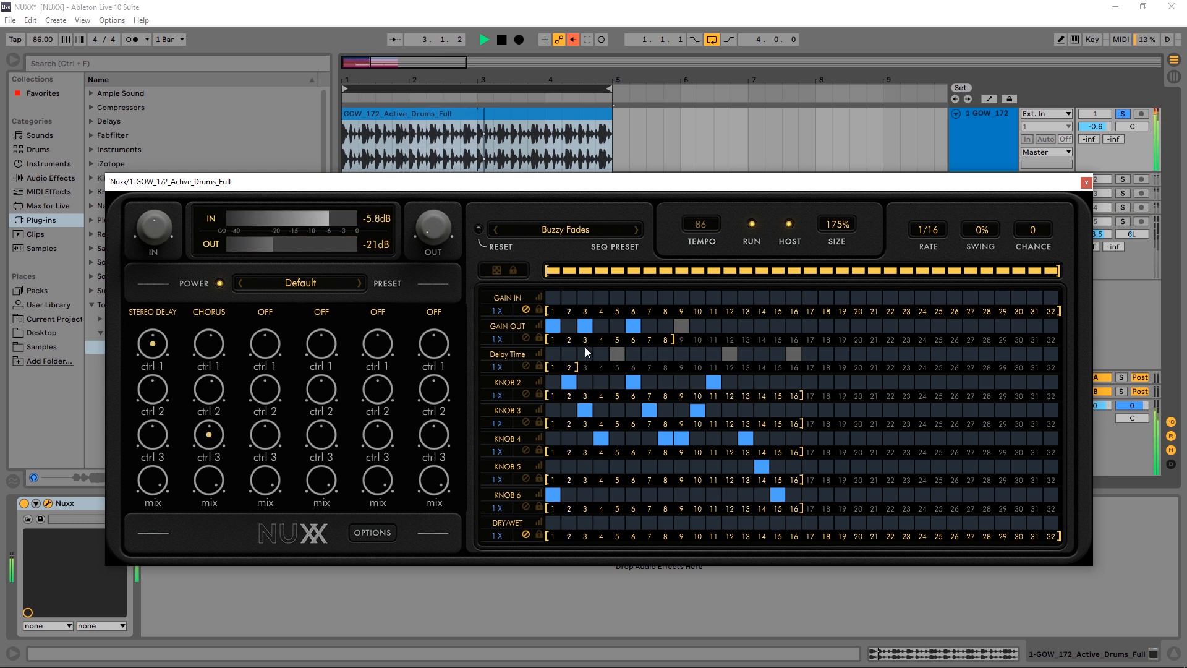
{"action": "key", "text": "space"}
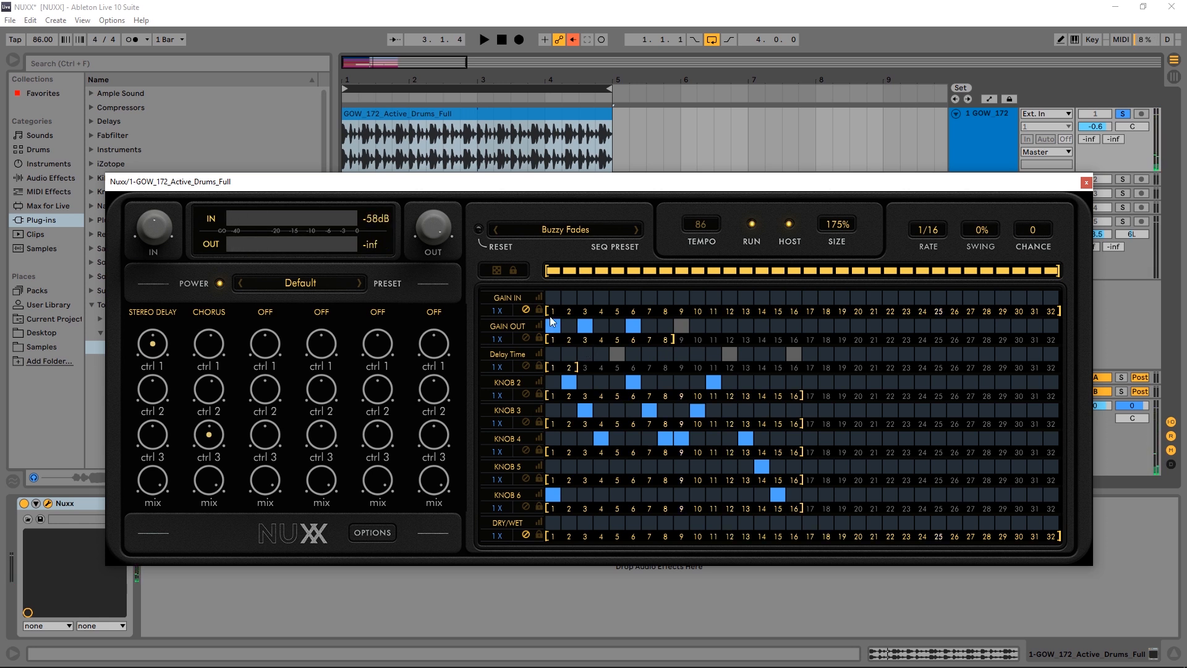
Step: Add partial-height values at steps 1, 3 and 6 of the Dry/Wet lane, then play the drum loop and stop it
{"action": "left_click", "coordinate": [554, 521]}
{"action": "left_click", "coordinate": [554, 531]}
{"action": "left_click", "coordinate": [583, 524]}
{"action": "left_click", "coordinate": [639, 527]}
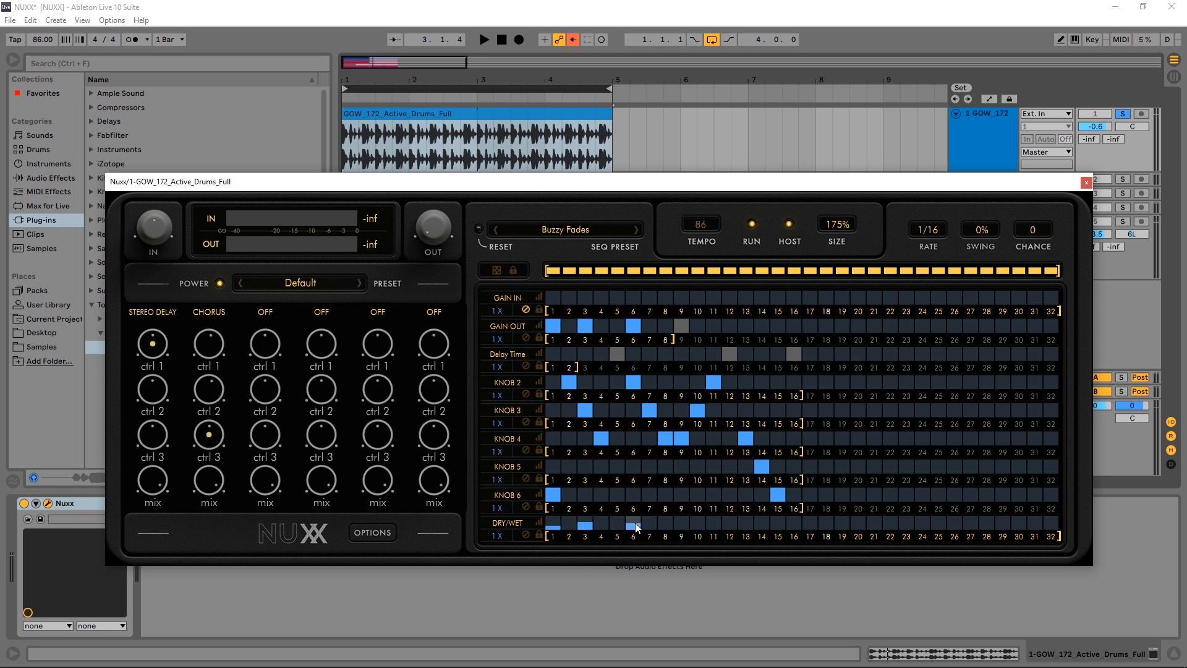
{"action": "key", "text": "space"}
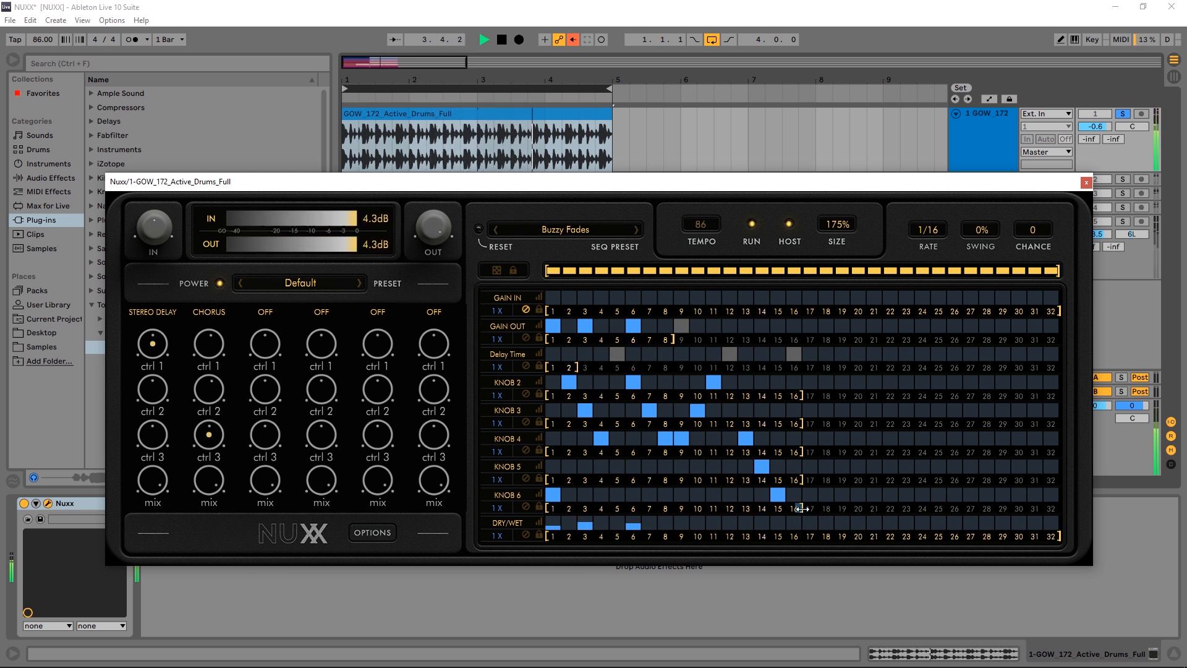
{"action": "key", "text": "space"}
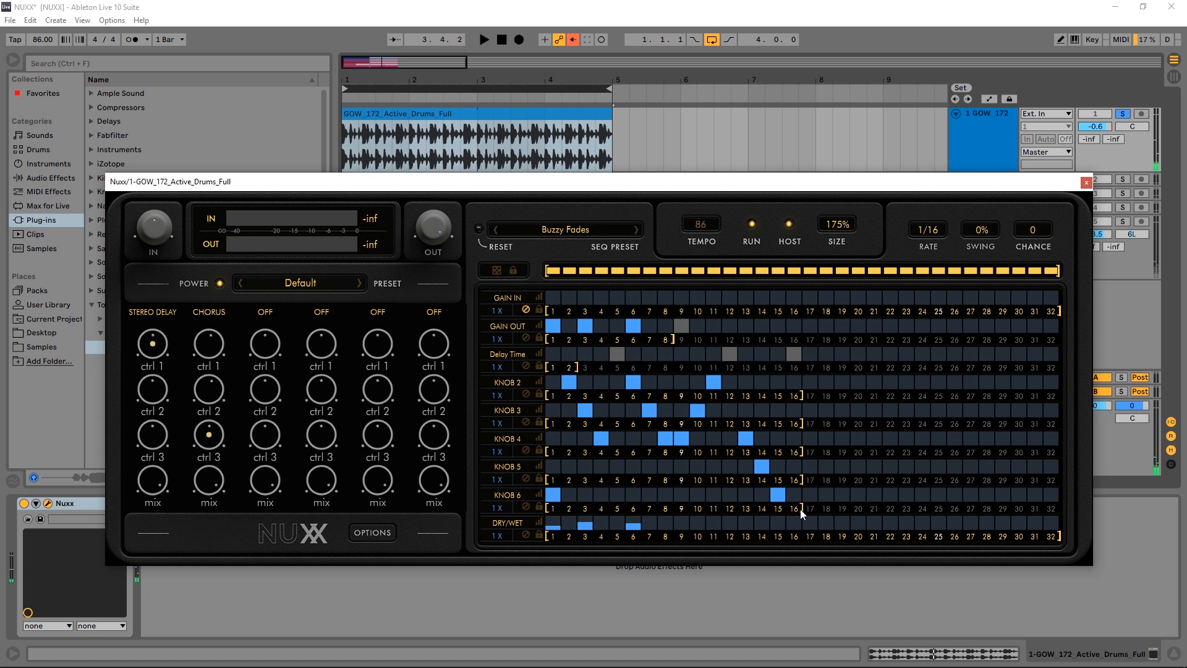
Step: Load the Gapper 64[SR] preset from the Stutter & Glitch bank and play the drum loop through it
{"action": "left_click", "coordinate": [359, 283]}
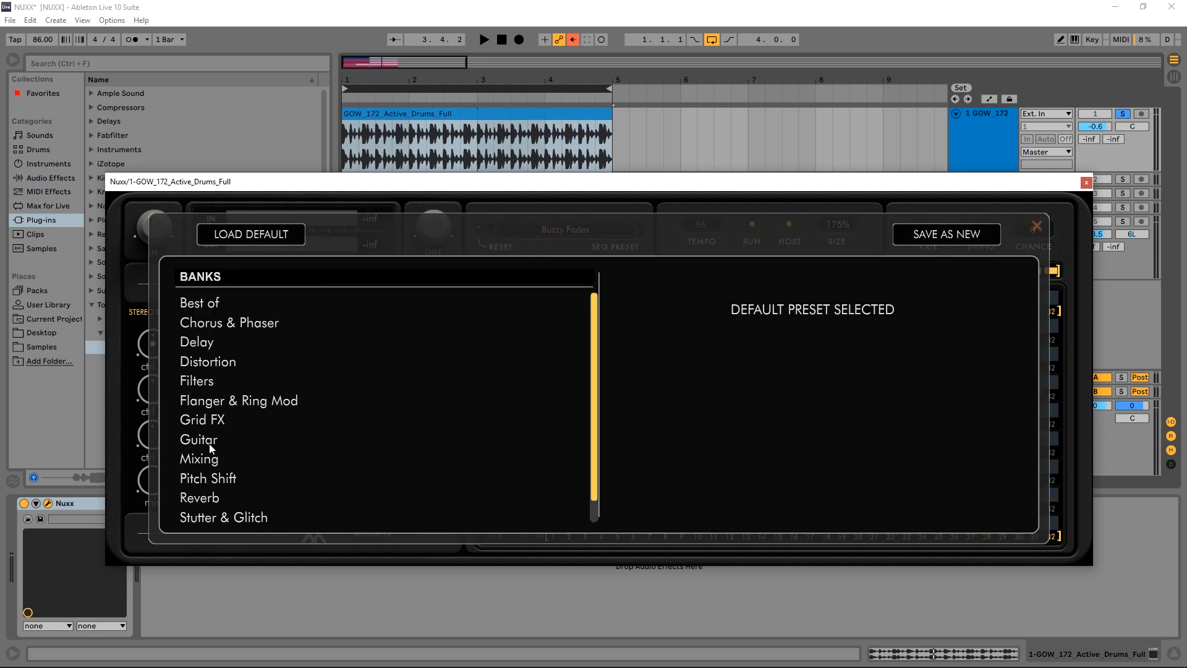
{"action": "left_click", "coordinate": [198, 519]}
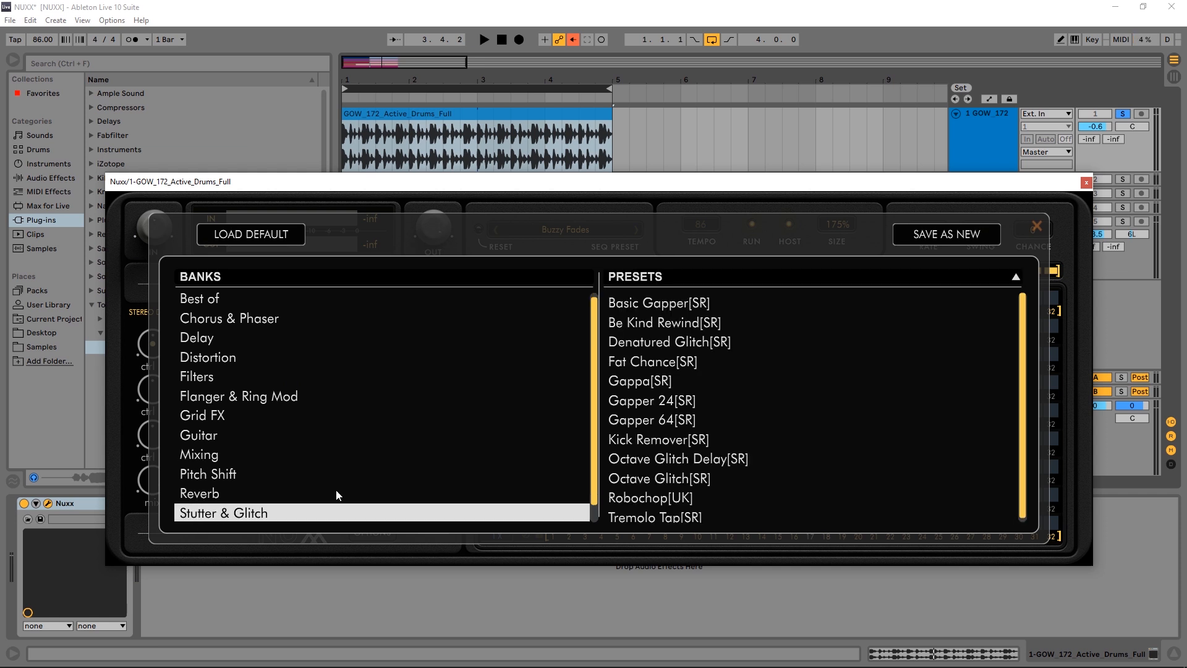
{"action": "left_click", "coordinate": [627, 421]}
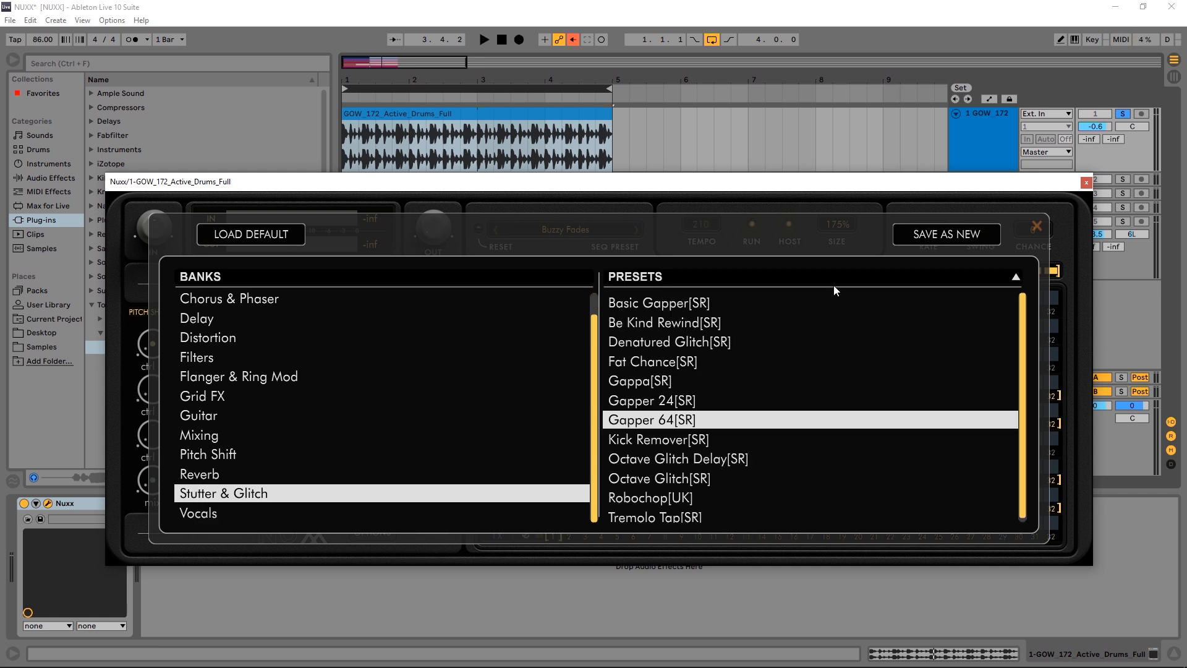
{"action": "left_click", "coordinate": [1037, 226]}
{"action": "key", "text": "space"}
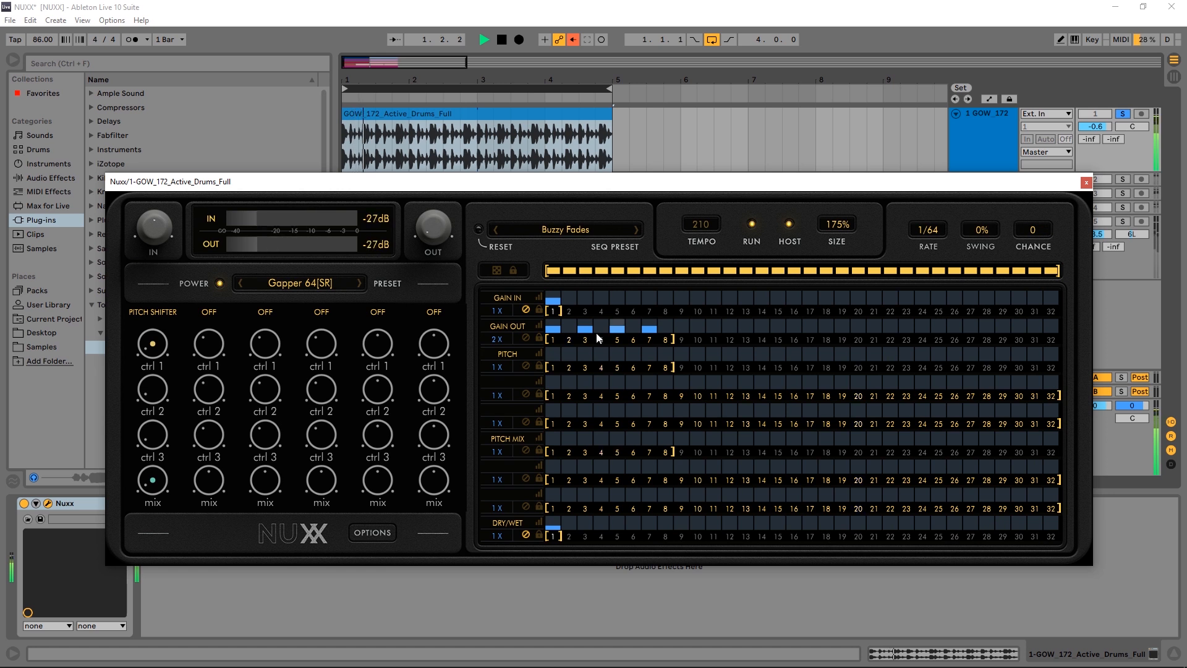
Step: Switch to the Kick Remover[SR] preset, stop playback and examine its Gain Out lane in the enlarged view
{"action": "left_click", "coordinate": [358, 287]}
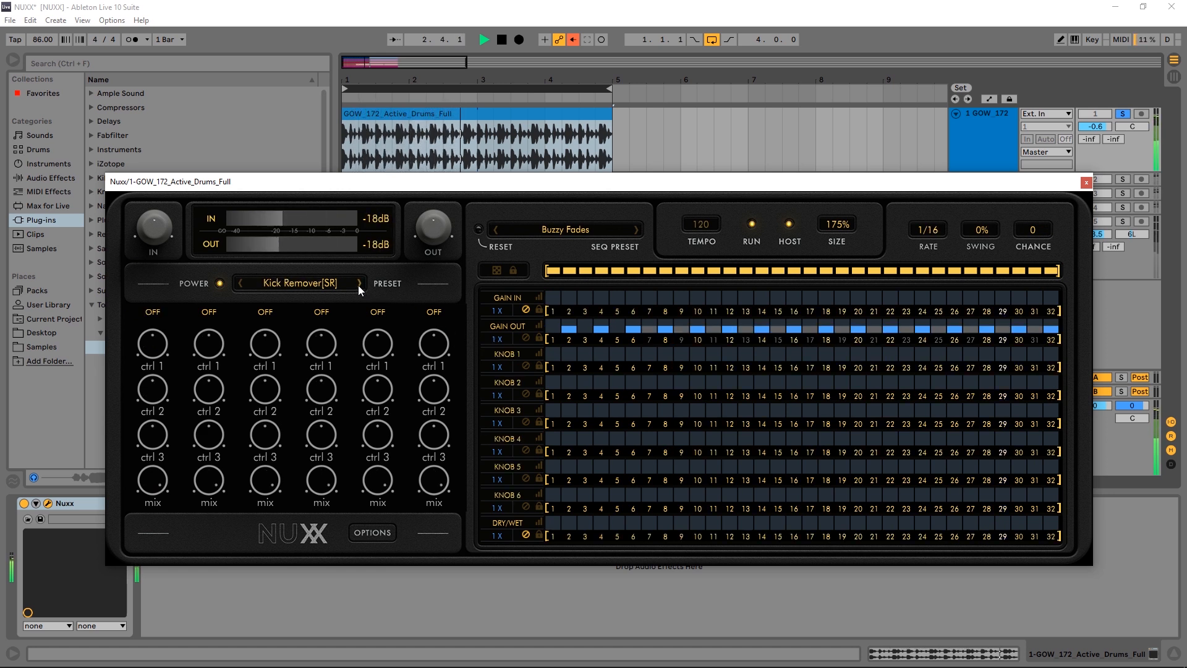
{"action": "key", "text": "space"}
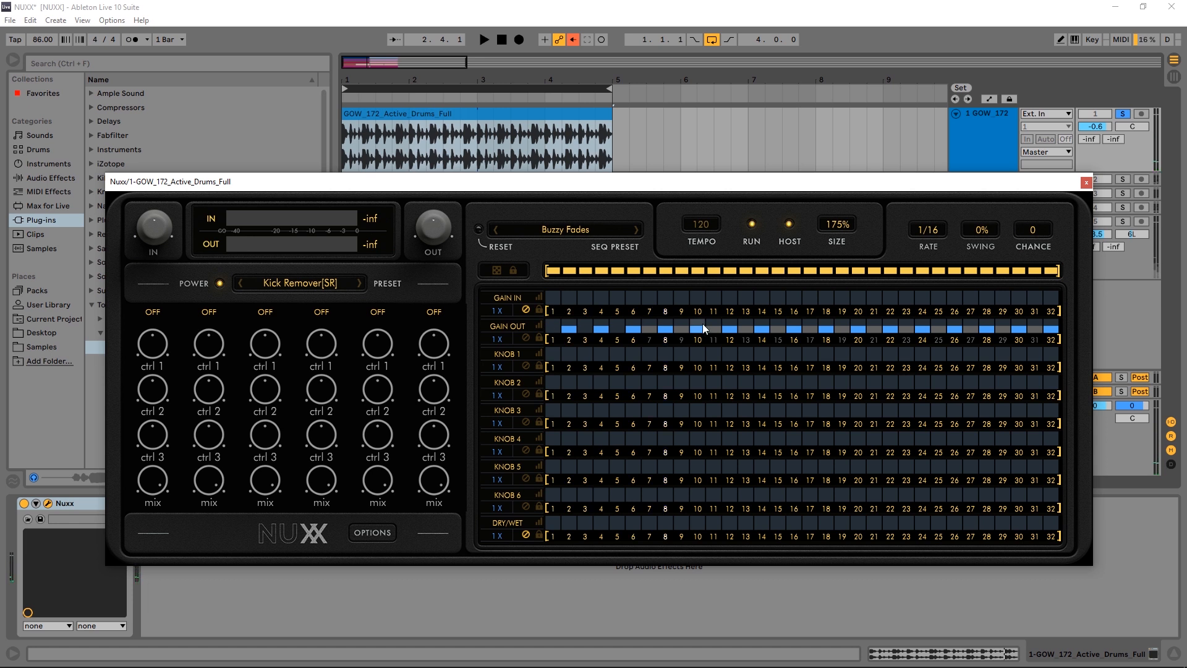
{"action": "left_click", "coordinate": [539, 324]}
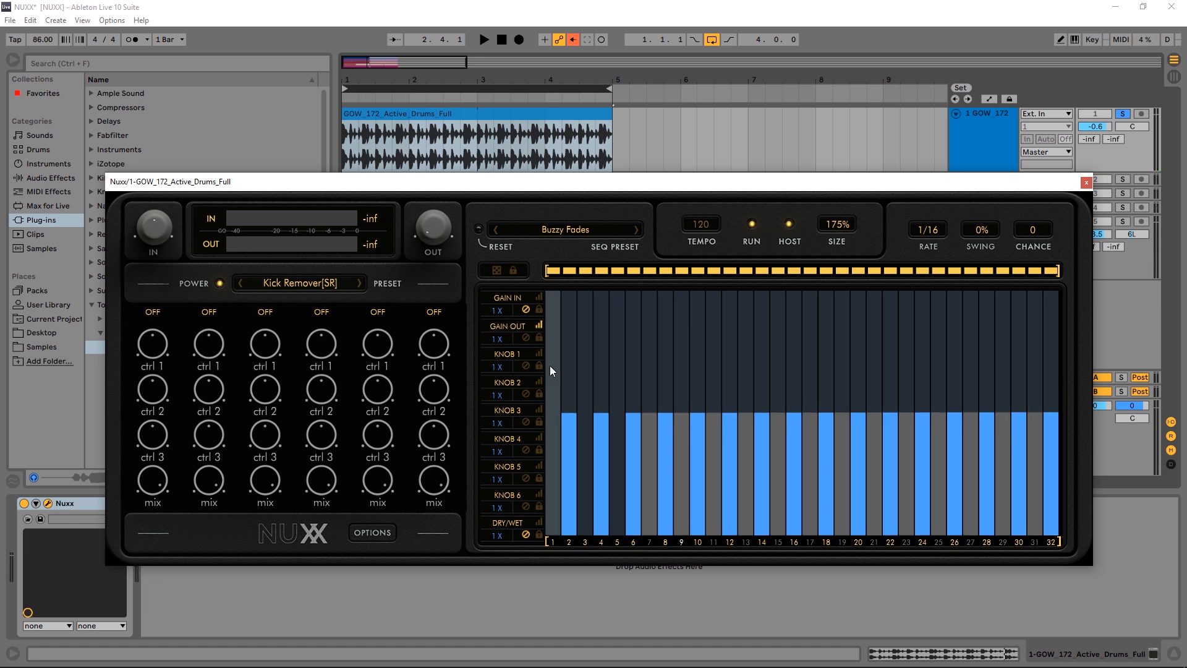
{"action": "left_click", "coordinate": [539, 325]}
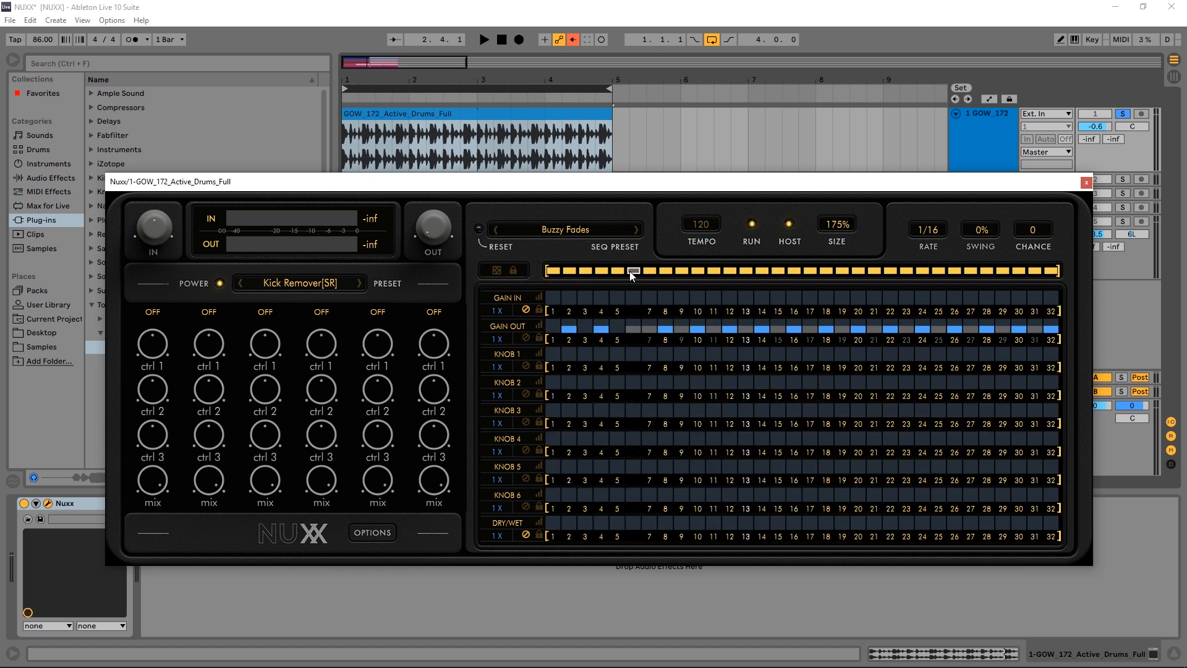
Step: Switch off steps 6, 10 and 17 for all lanes, audition the drum loop, then switch those steps back on
{"action": "left_click", "coordinate": [698, 270]}
{"action": "key", "text": "space"}
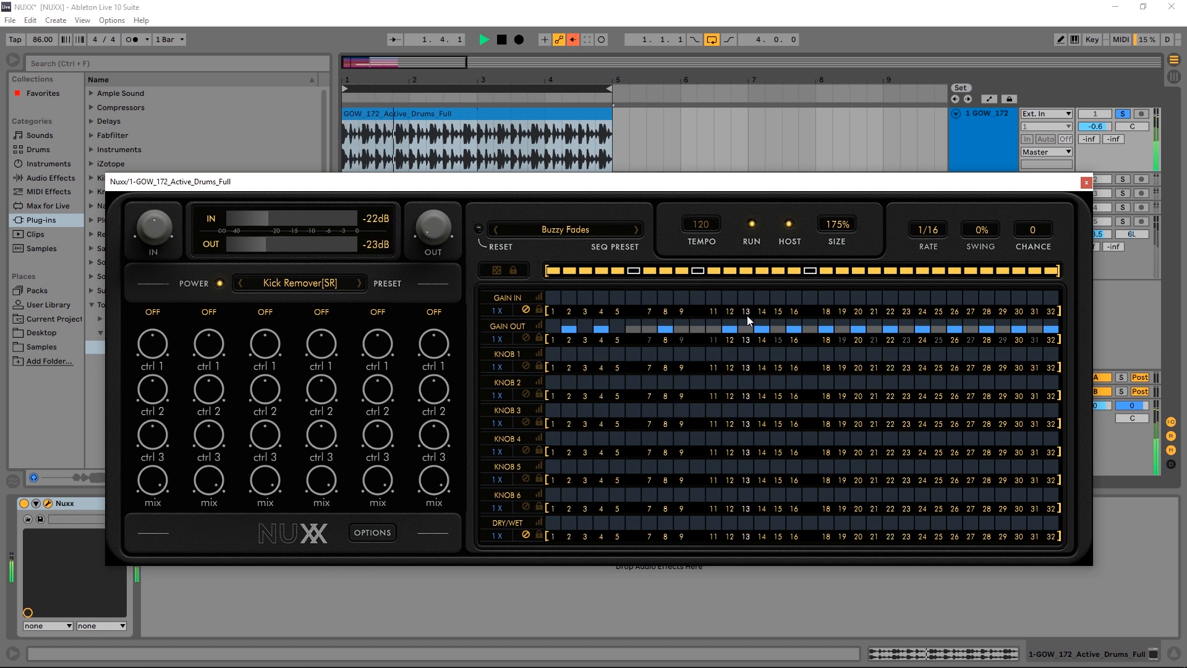
{"action": "key", "text": "space"}
{"action": "left_click", "coordinate": [696, 270]}
Step: Randomize all sequencer lanes at once and play the drum loop
{"action": "left_click", "coordinate": [495, 271]}
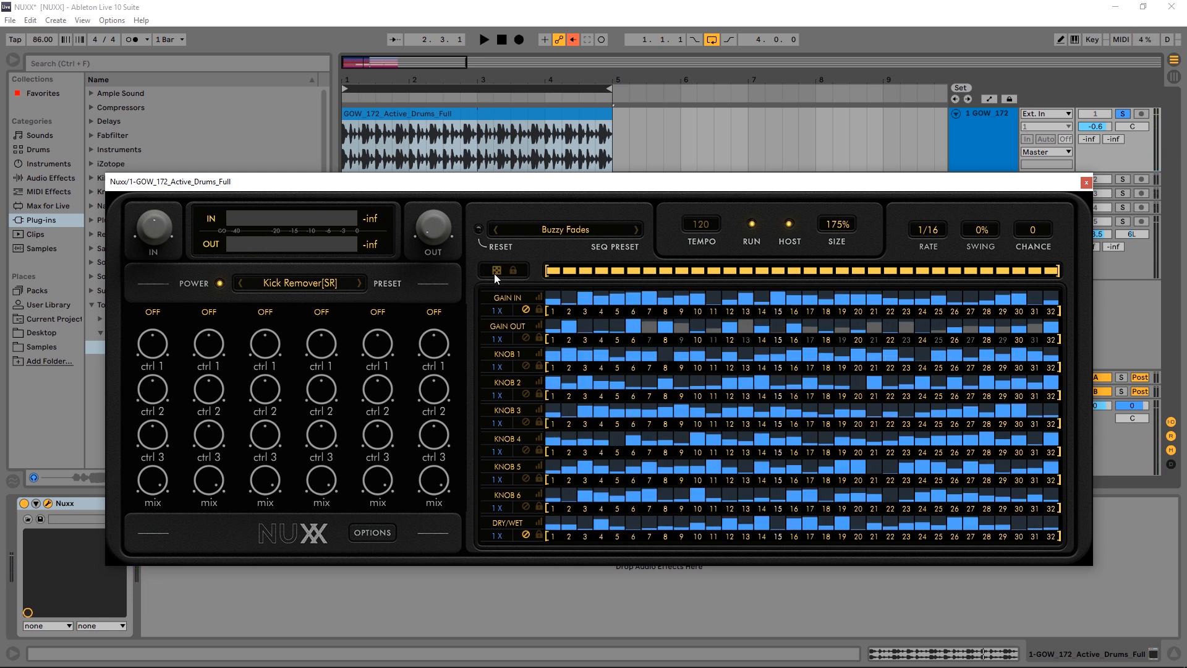
{"action": "key", "text": "space"}
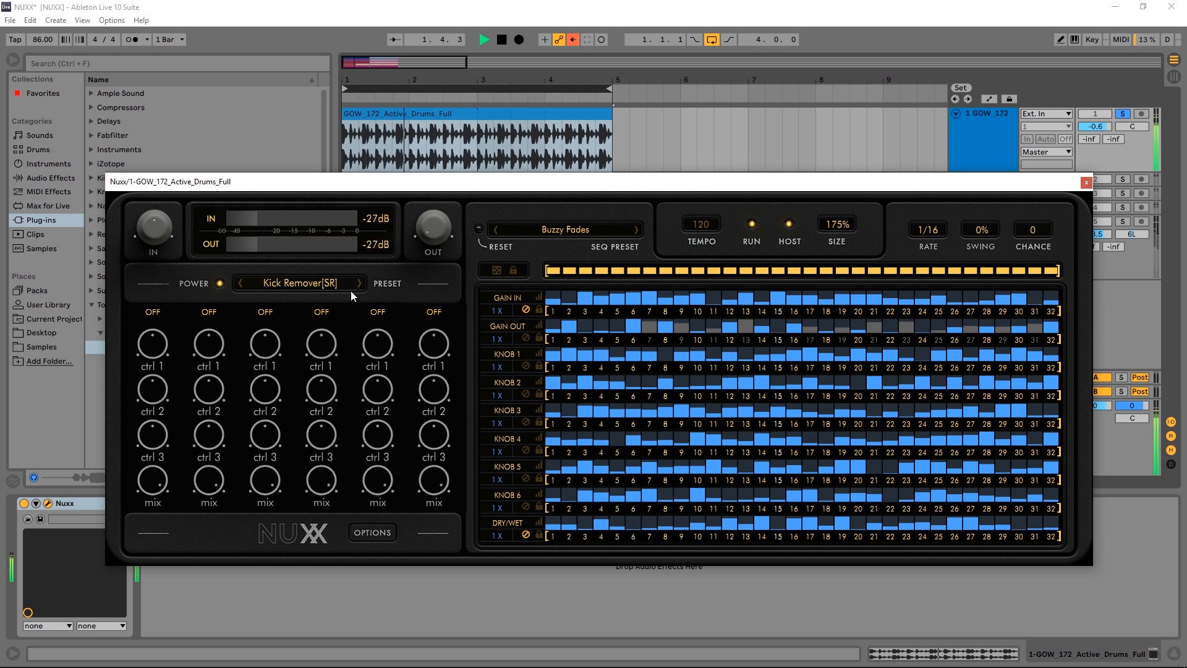
{"action": "mouse_move", "coordinate": [520, 331]}
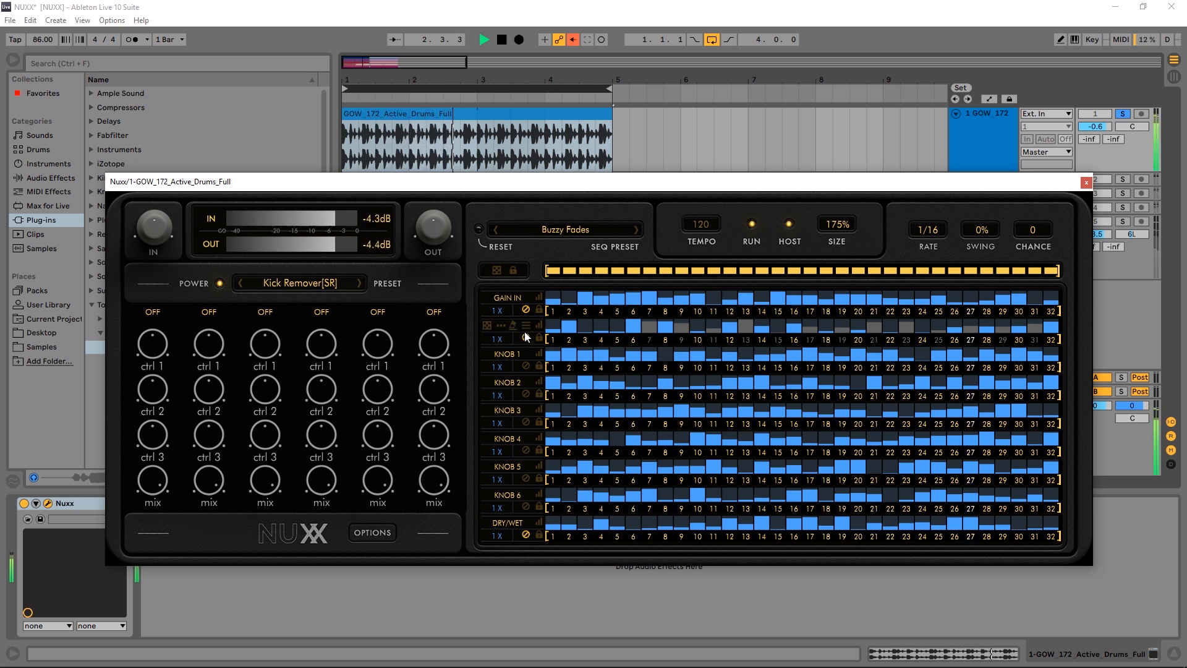
Step: Switch to the Octave Glitch Delay[SR] preset, listen to it with the drum loop and stop playback
{"action": "left_click", "coordinate": [360, 285]}
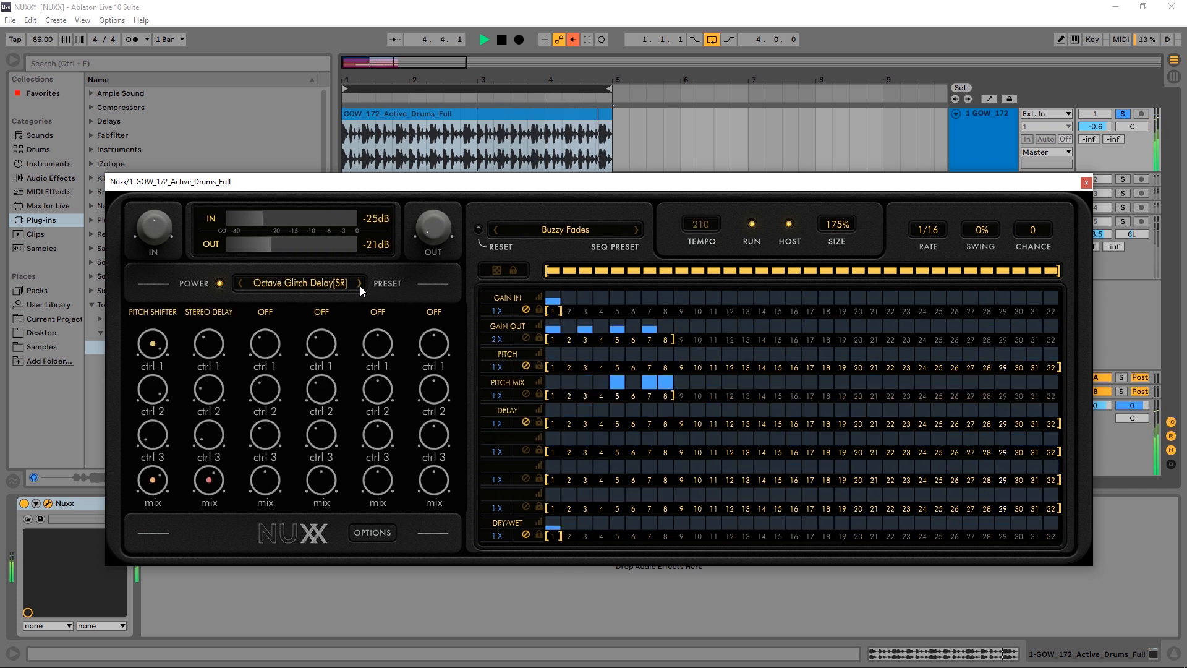
{"action": "key", "text": "space"}
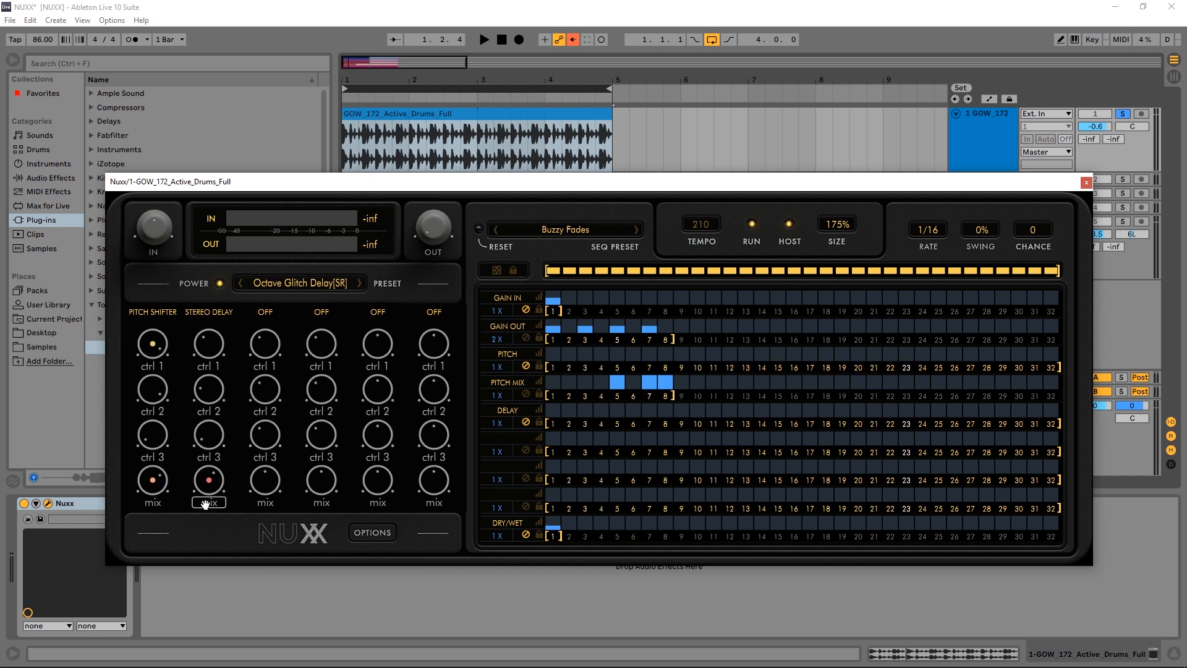
Step: Examine the mix controls of the pitch shifter and stereo delay, and return to the macro knob view
{"action": "left_click_drag", "start_coordinate": [206, 494], "coordinate": [221, 364]}
{"action": "left_click_drag", "start_coordinate": [148, 480], "coordinate": [149, 502]}
{"action": "left_click", "coordinate": [380, 538]}
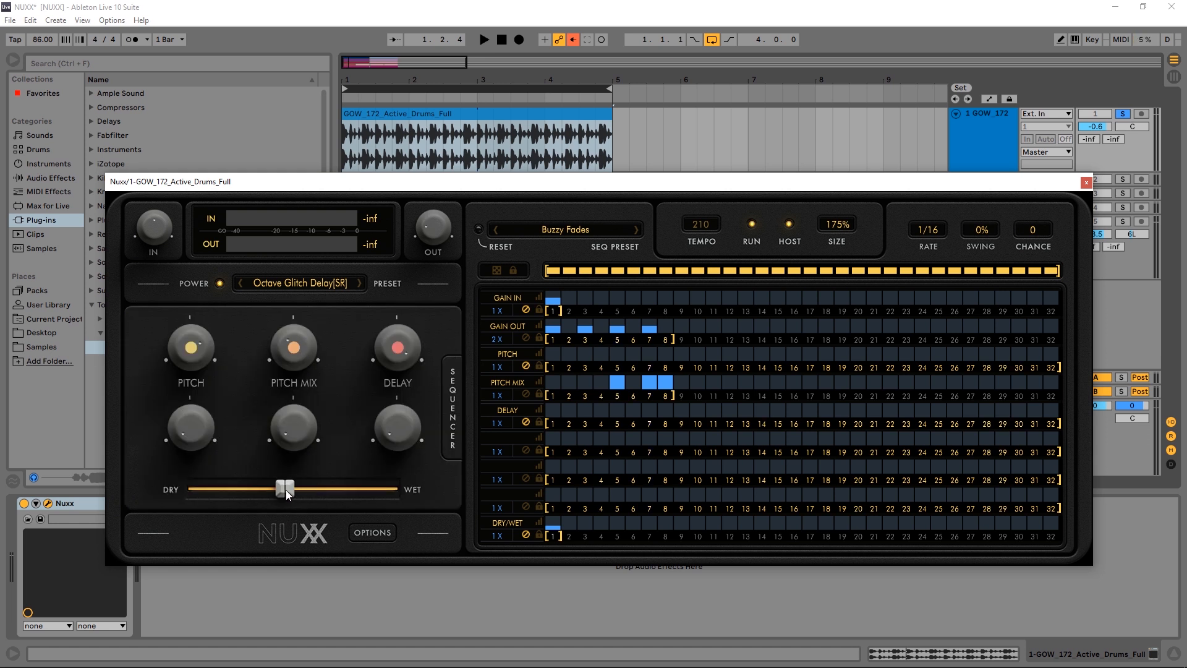
Step: Move the Dry/Wet mix toward wet, play the drum loop, and switch to the Octave Glitch[SR] preset before stopping playback
{"action": "mouse_move", "coordinate": [286, 492]}
{"action": "left_mouse_down"}
{"action": "mouse_move", "coordinate": [234, 491]}
{"action": "mouse_move", "coordinate": [335, 492]}
{"action": "mouse_move", "coordinate": [257, 492]}
{"action": "mouse_move", "coordinate": [284, 495]}
{"action": "left_mouse_up"}
{"action": "left_click_drag", "start_coordinate": [281, 488], "coordinate": [312, 479]}
{"action": "key", "text": "space"}
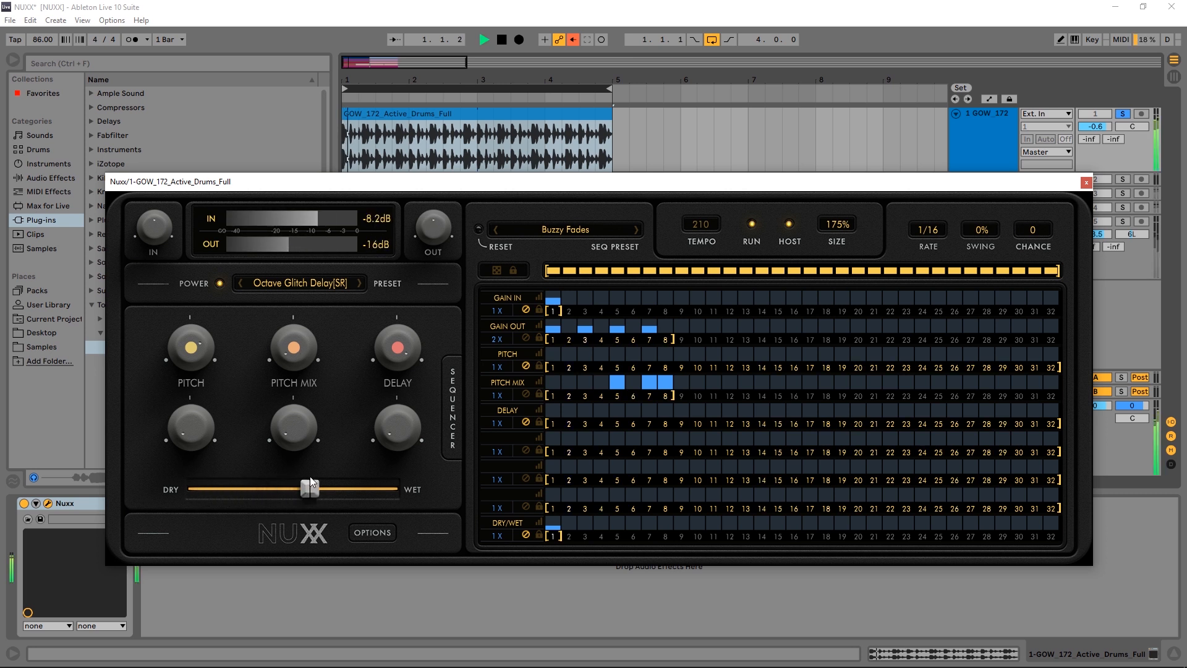
{"action": "left_click", "coordinate": [359, 283]}
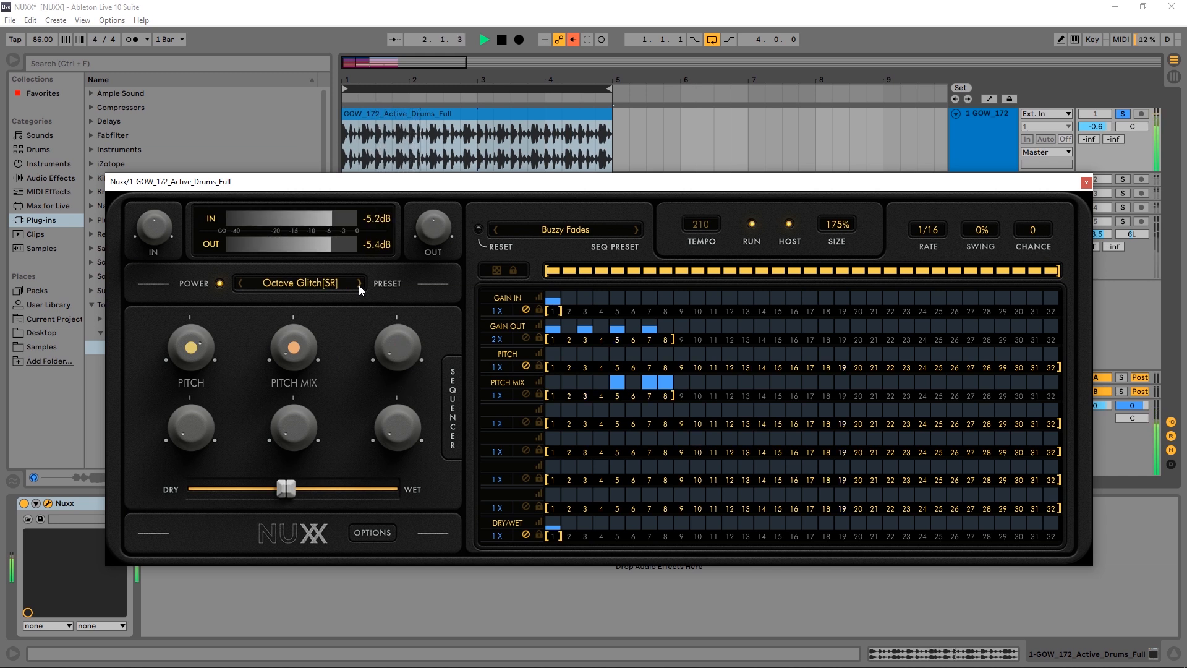
{"action": "key", "text": "space"}
Step: Close the plug-in window and delete the Nuxx device from the drum track
{"action": "left_click", "coordinate": [1085, 182]}
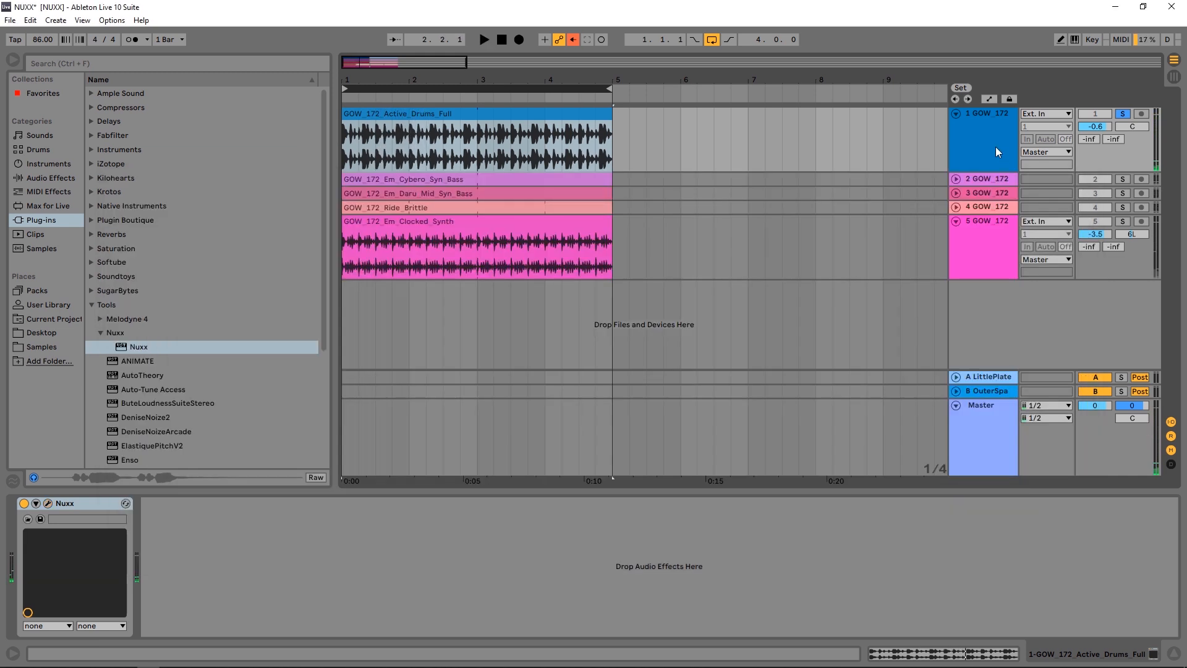
{"action": "left_click", "coordinate": [74, 502]}
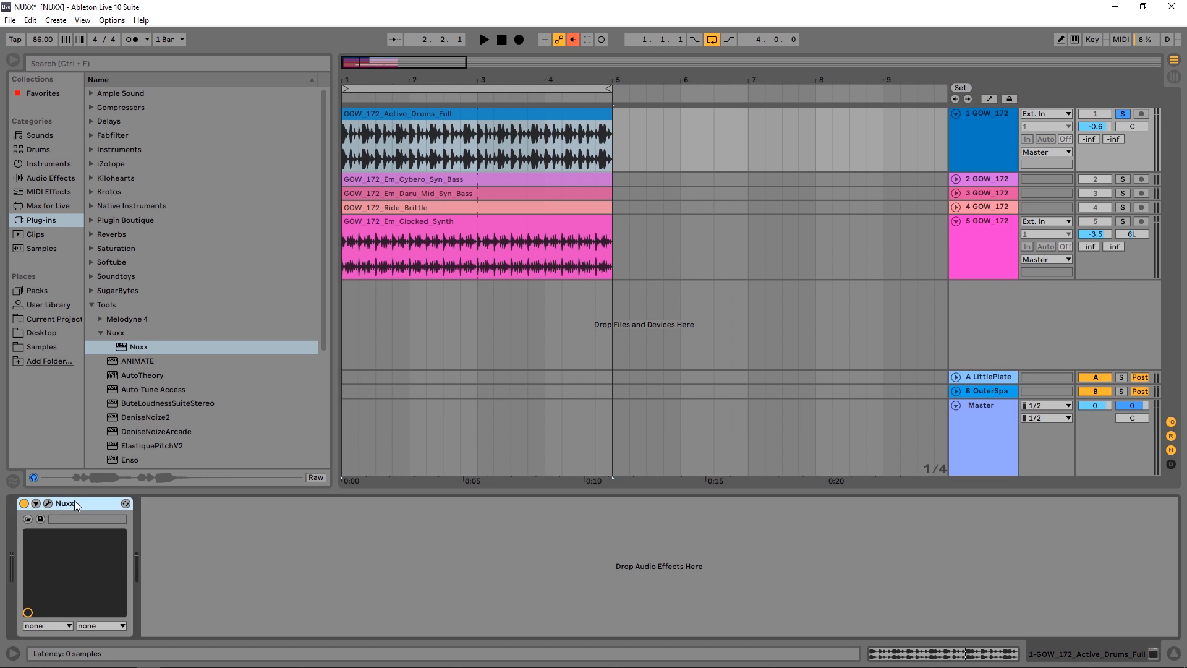
{"action": "key", "text": "Delete"}
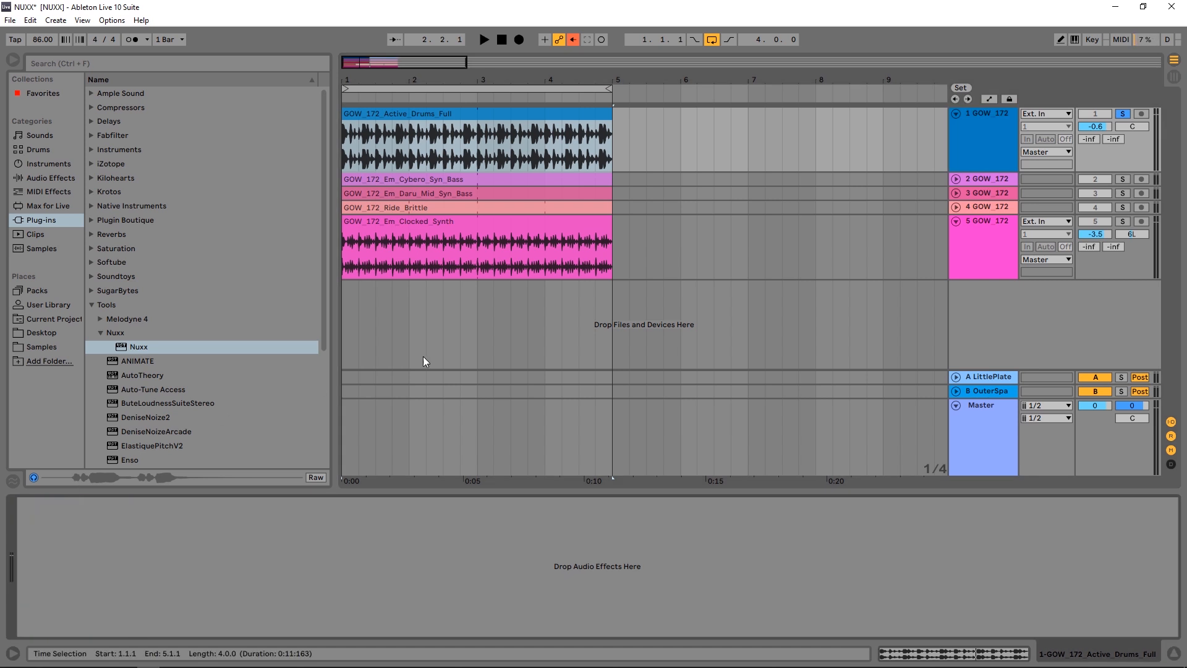
Step: Solo the Em_Clocked_Synth track and open its Nuxx plug-in window, placed below the upper tracks
{"action": "left_click", "coordinate": [929, 270]}
{"action": "left_click", "coordinate": [1120, 222]}
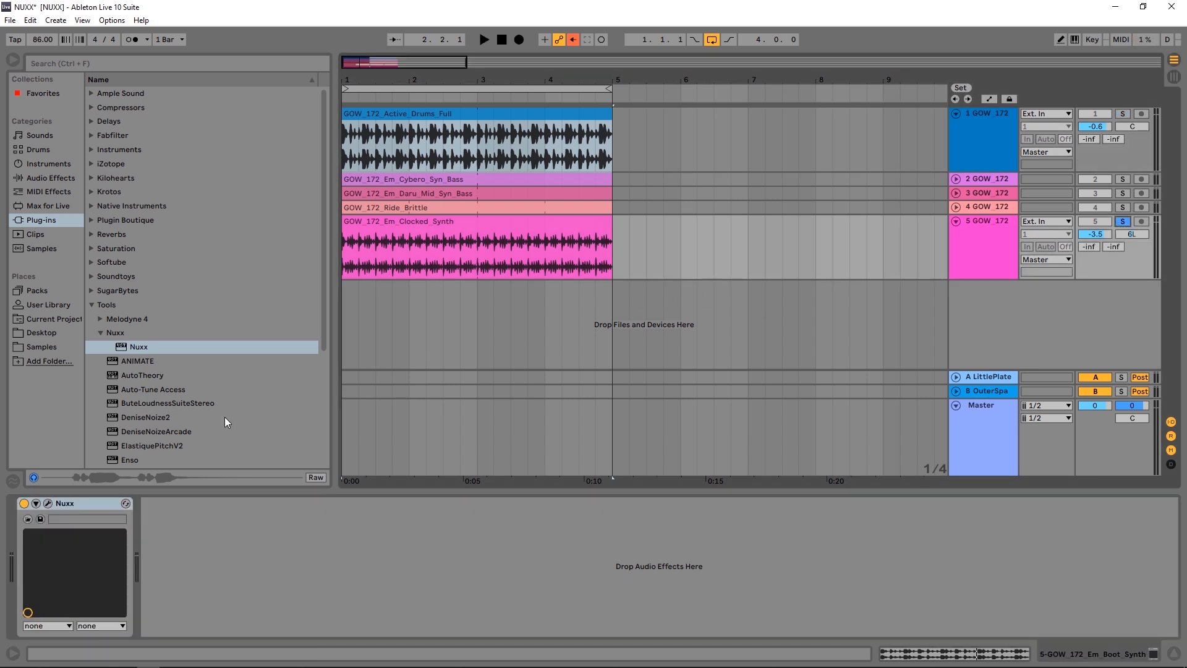
{"action": "left_click", "coordinate": [48, 503]}
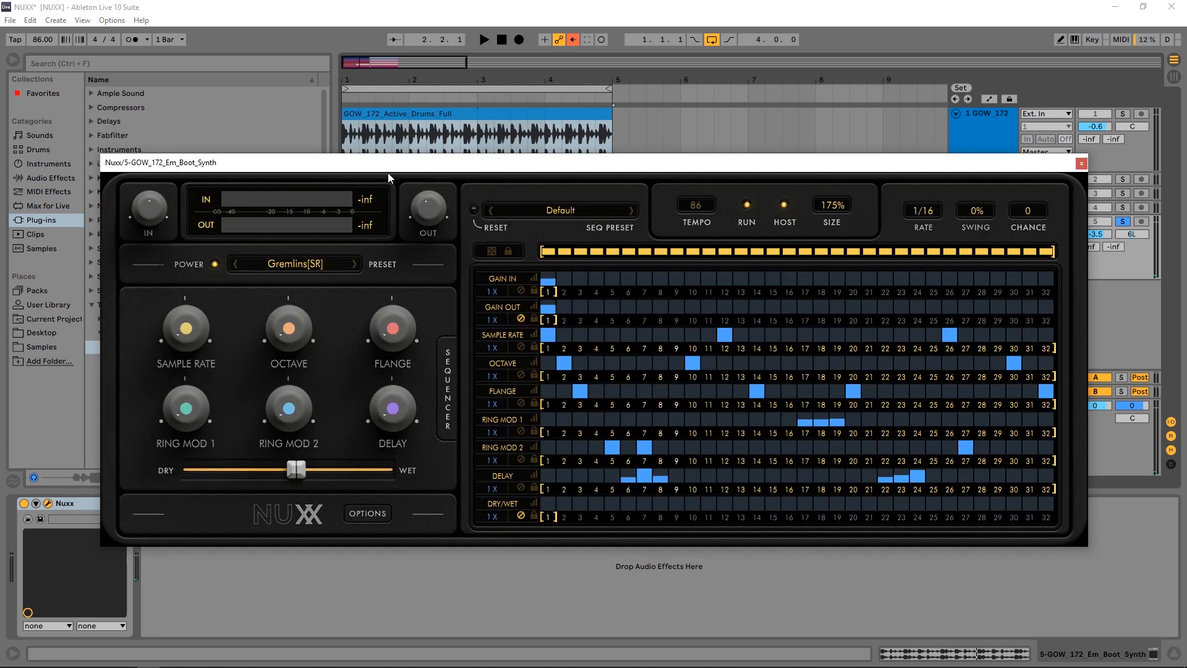
{"action": "left_click_drag", "start_coordinate": [387, 172], "coordinate": [383, 246]}
Step: Listen to the soloed synth through the Gremlins[SR] and Gutter Glitch[SR] presets and stop playback
{"action": "key", "text": "space"}
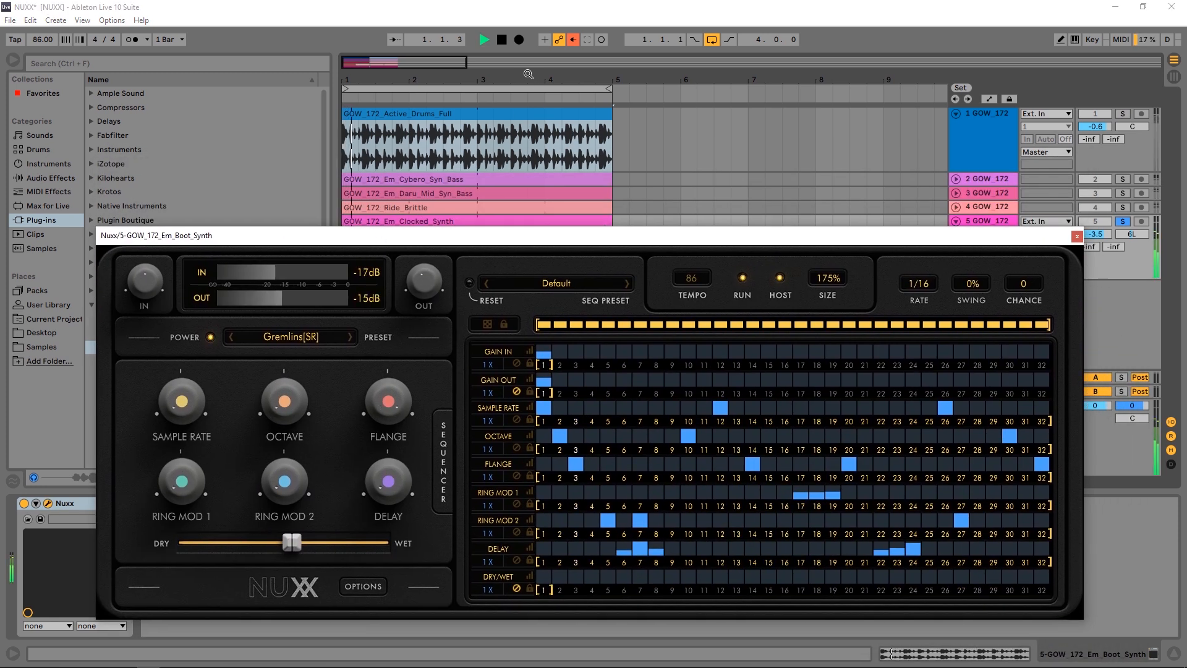
{"action": "left_click", "coordinate": [349, 337]}
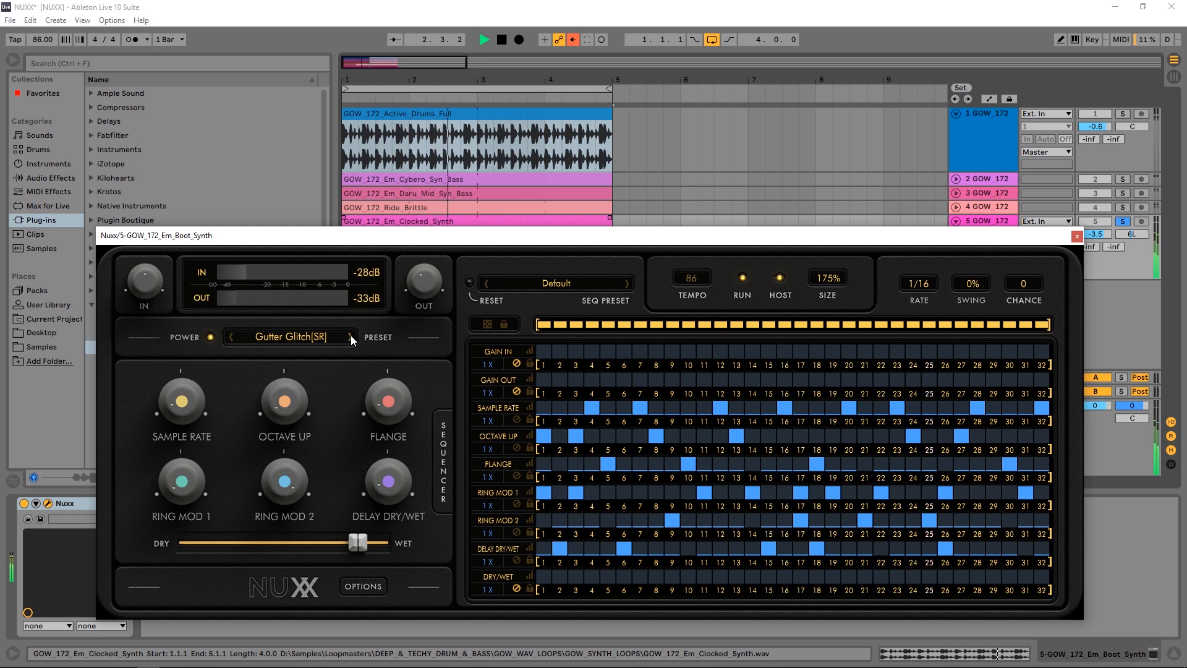
{"action": "key", "text": "space"}
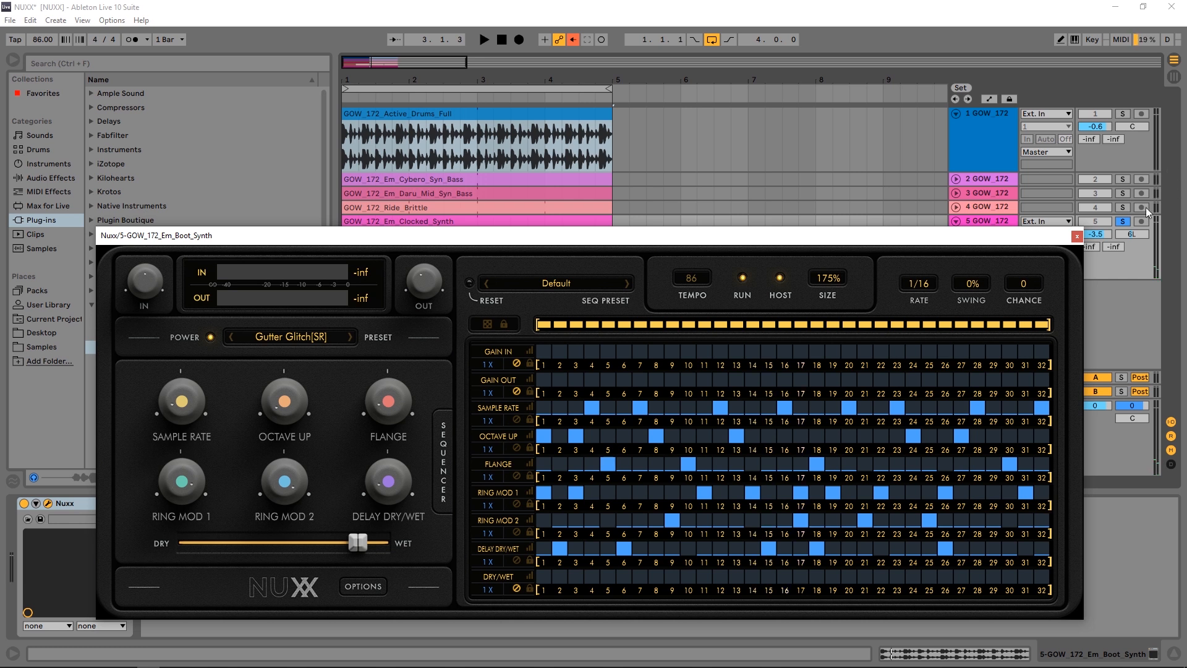
Step: Unsolo the synth and play all tracks while auditioning the Multiple Distortions[SR], Old Tape[SR] and Organized Grime[UK] presets
{"action": "left_click", "coordinate": [1122, 222]}
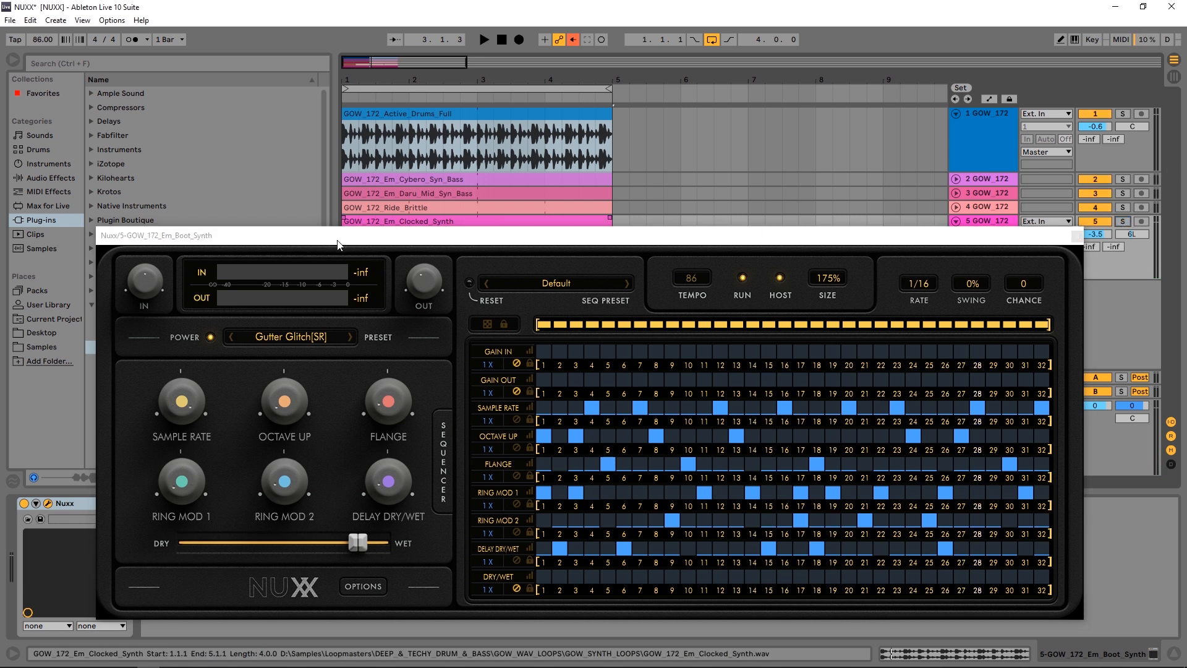
{"action": "key", "text": "space"}
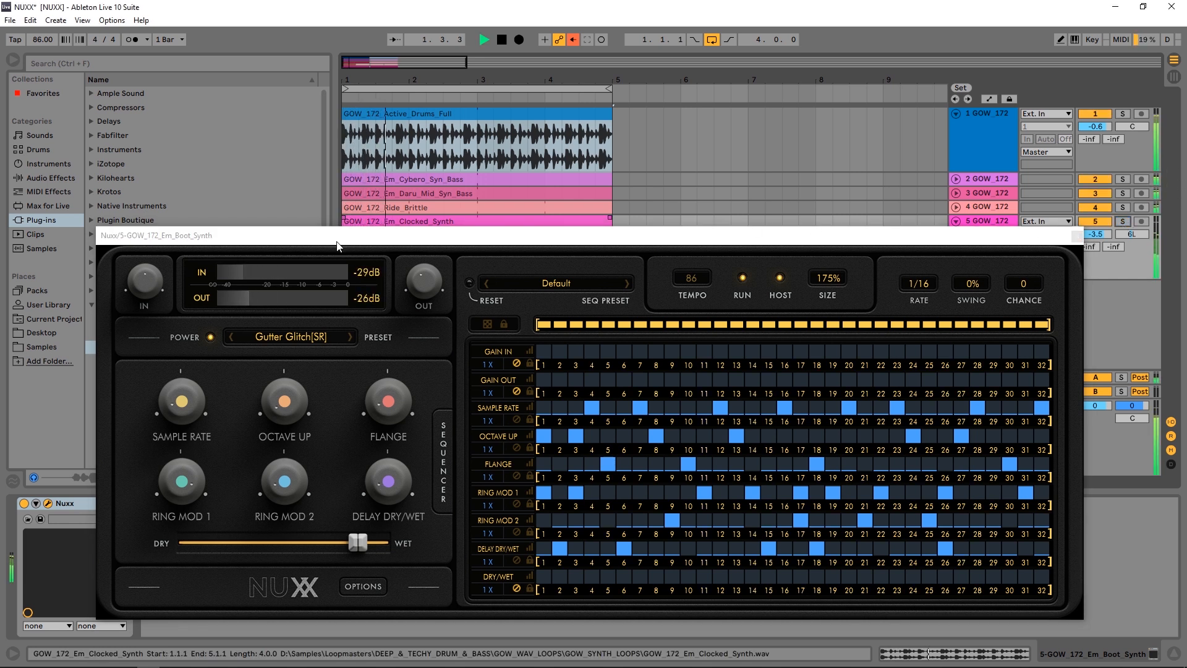
{"action": "left_click", "coordinate": [349, 337]}
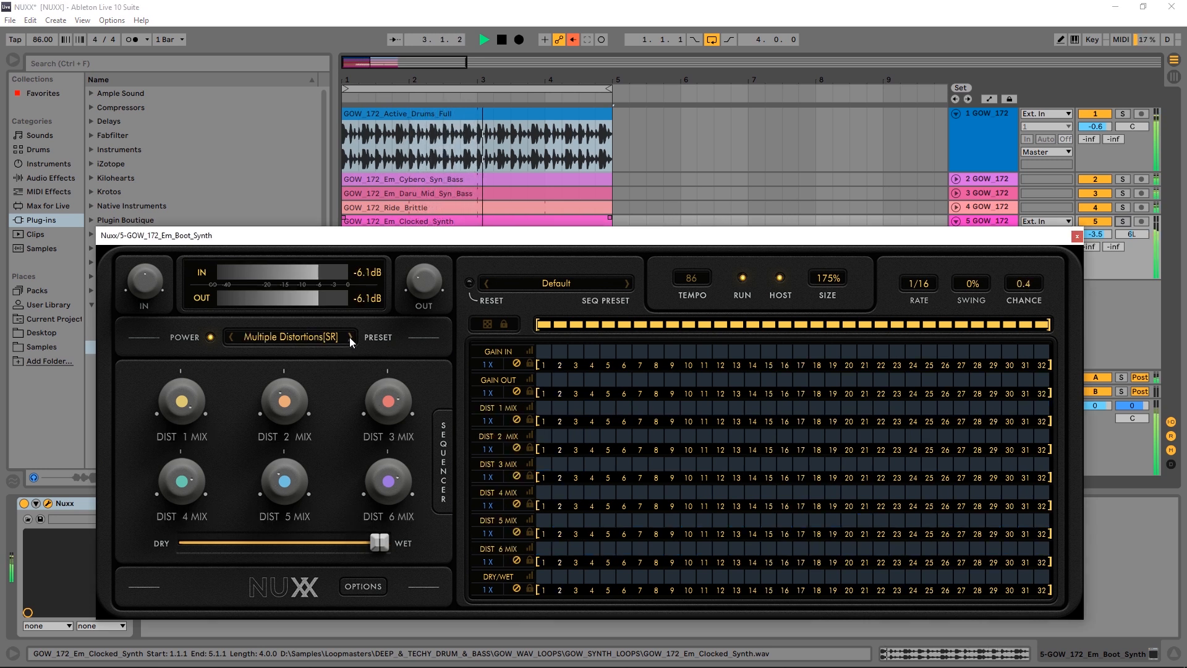
{"action": "left_click", "coordinate": [350, 336]}
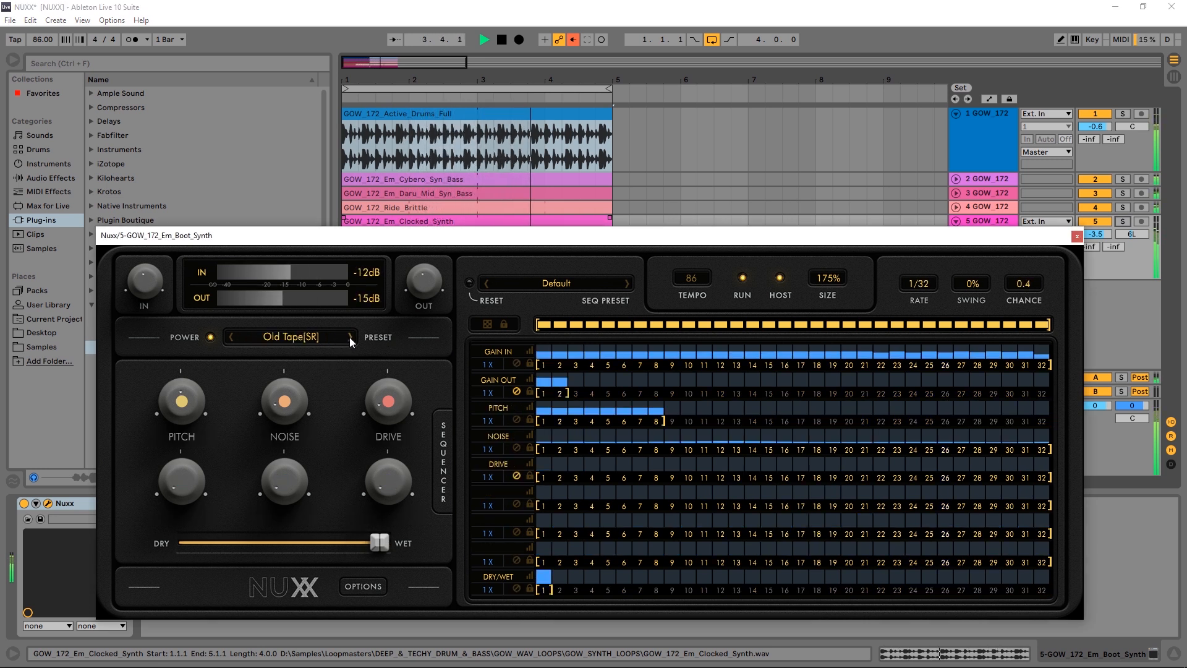
{"action": "left_click", "coordinate": [350, 337]}
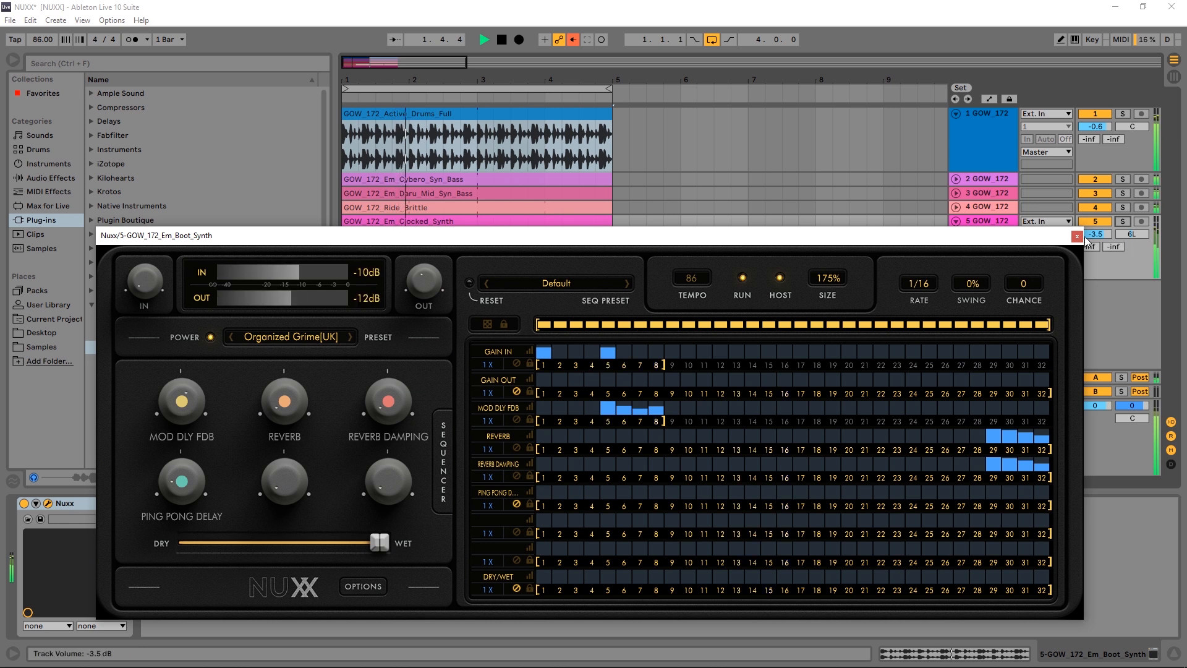
Step: Raise the synth track's volume to 2.6 dB, solo it to hear Organized Grime[UK], and stop playback
{"action": "left_click_drag", "start_coordinate": [1086, 238], "coordinate": [1088, 224]}
{"action": "left_click", "coordinate": [1120, 222]}
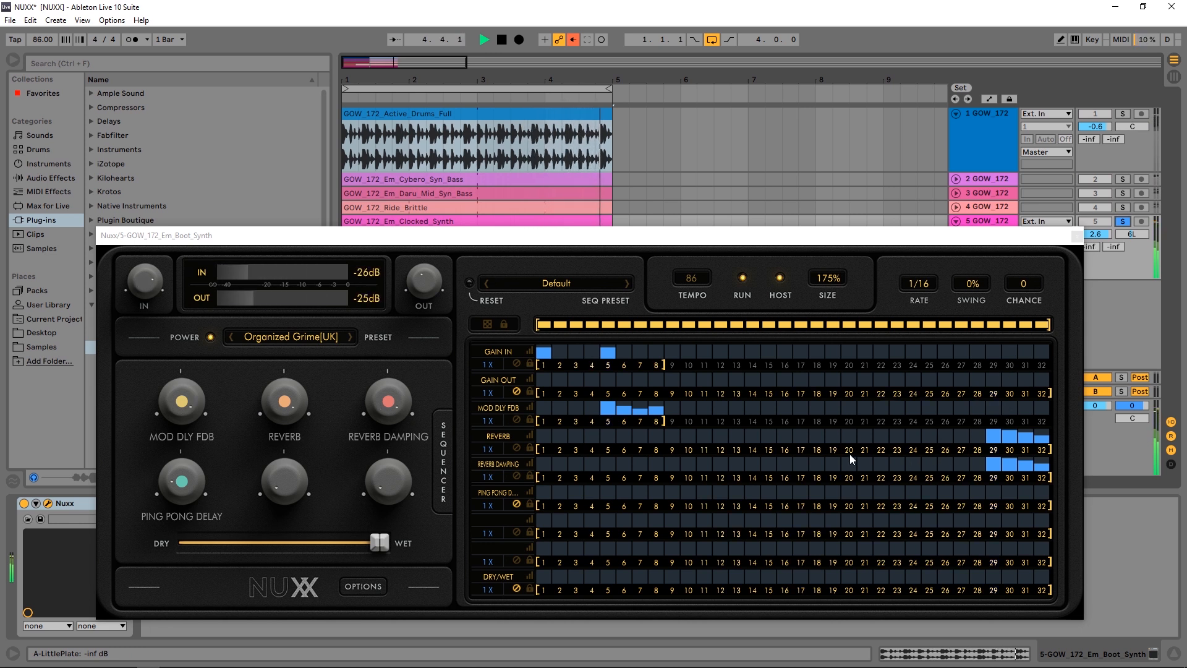
{"action": "key", "text": "space"}
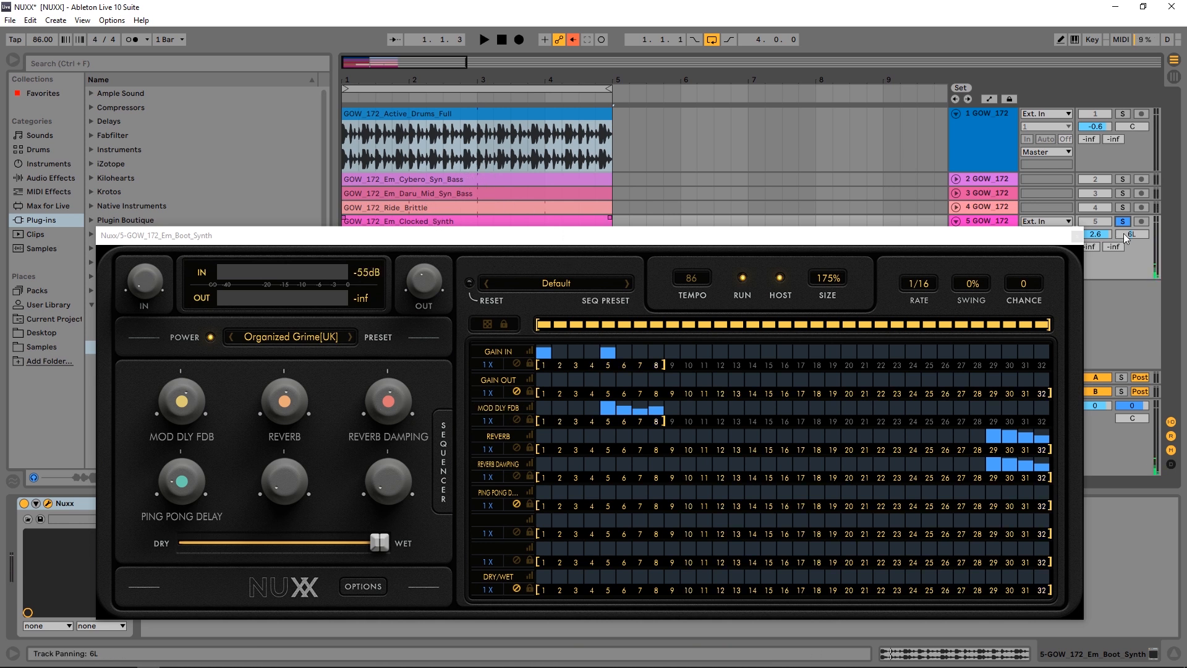
Step: Play the full mix and raise the synth track's A-LittlePlate send to -24.0 dB, moving the plug-in window clear of the mixer controls
{"action": "left_click_drag", "start_coordinate": [974, 235], "coordinate": [878, 161]}
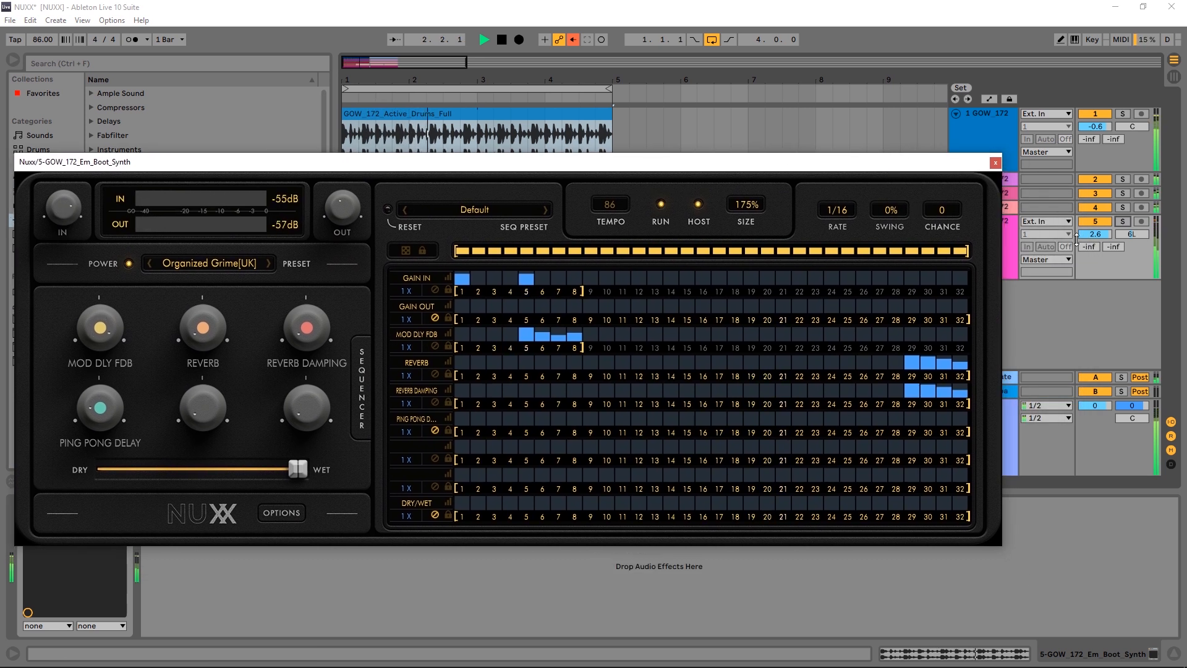
{"action": "left_click_drag", "start_coordinate": [1090, 246], "coordinate": [1090, 220]}
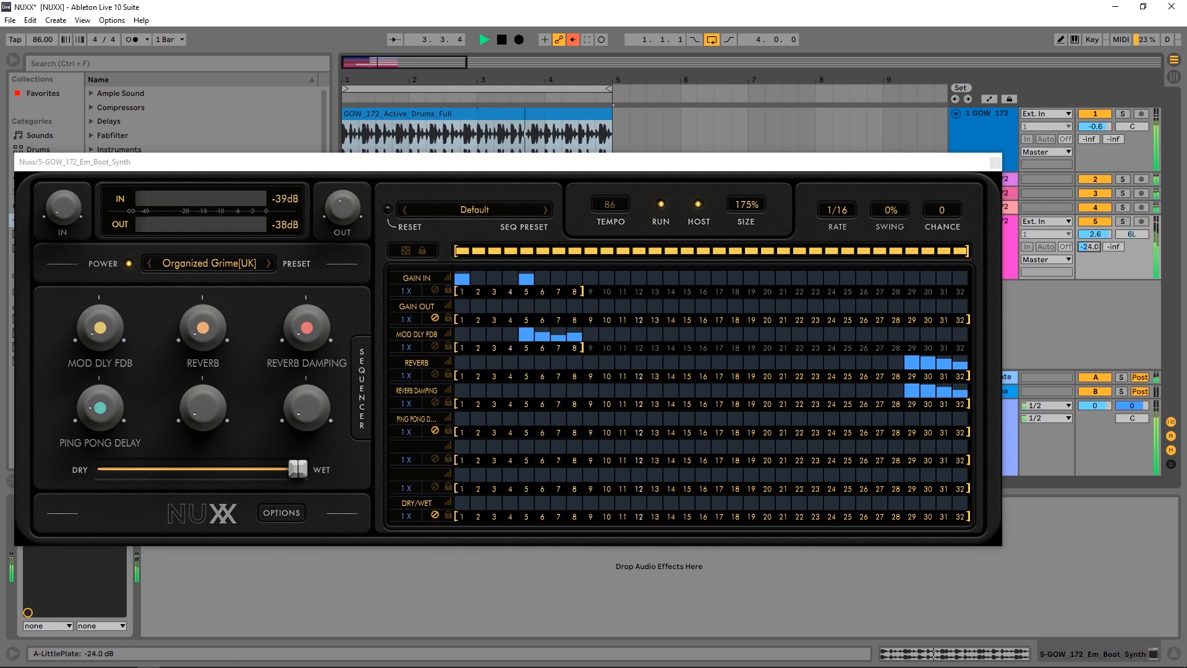
{"action": "left_click_drag", "start_coordinate": [746, 164], "coordinate": [806, 161]}
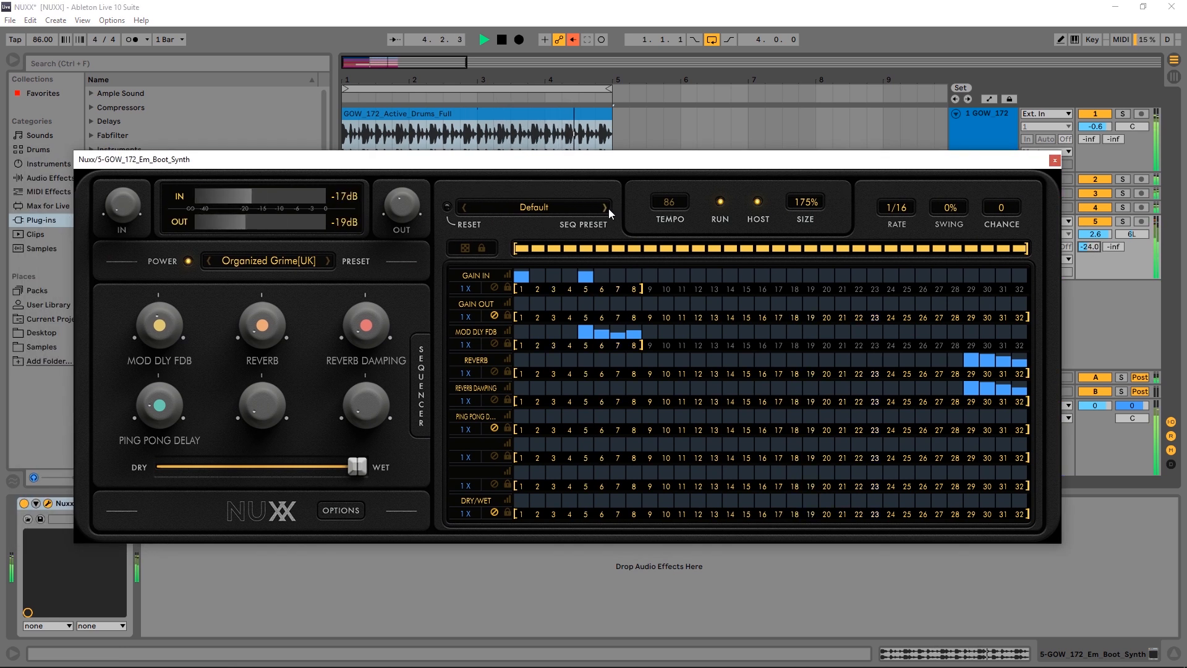
Step: Audition the presets Pitch Loop[SR], Reel to Reel 2[SR], Resometer[SJA], Robotspeak[SR], Rock of Ancient 1[SR] and Ryzer 1[SR] with the full mix
{"action": "left_click", "coordinate": [327, 260]}
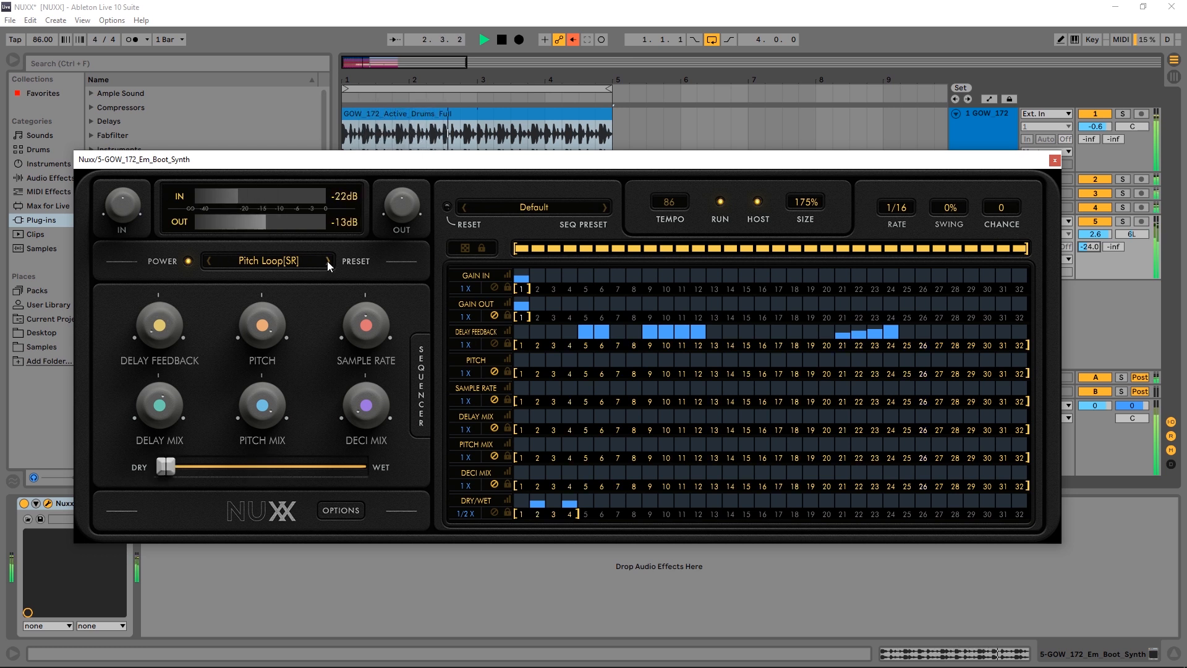
{"action": "left_click", "coordinate": [328, 261]}
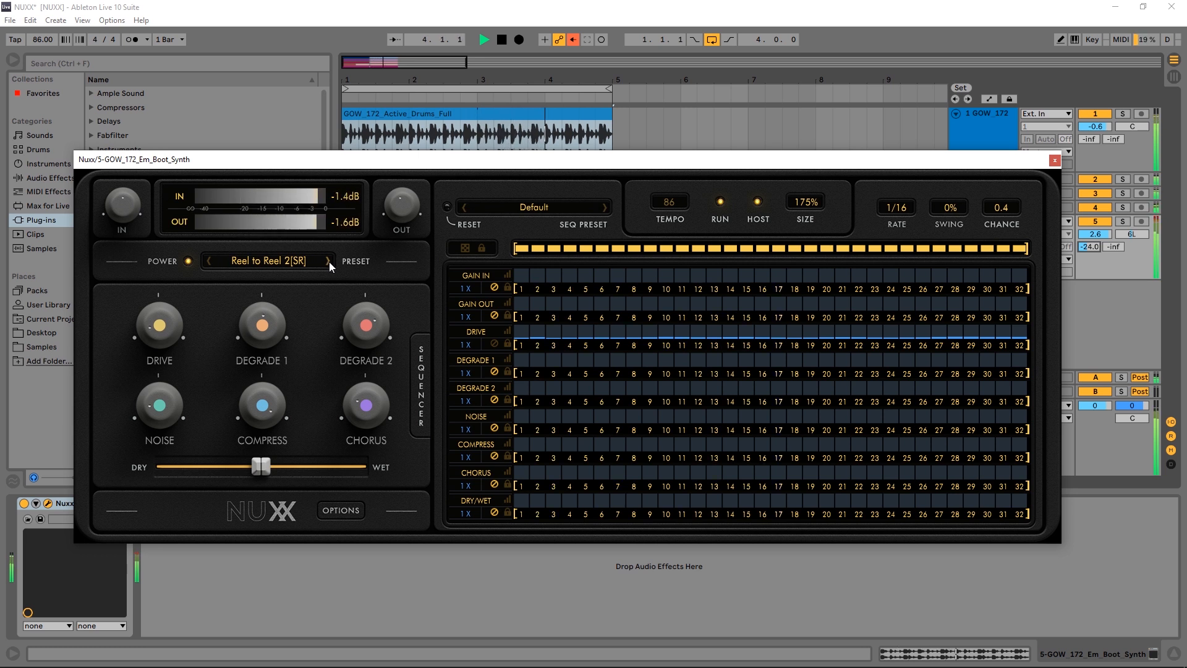
{"action": "left_click", "coordinate": [328, 262]}
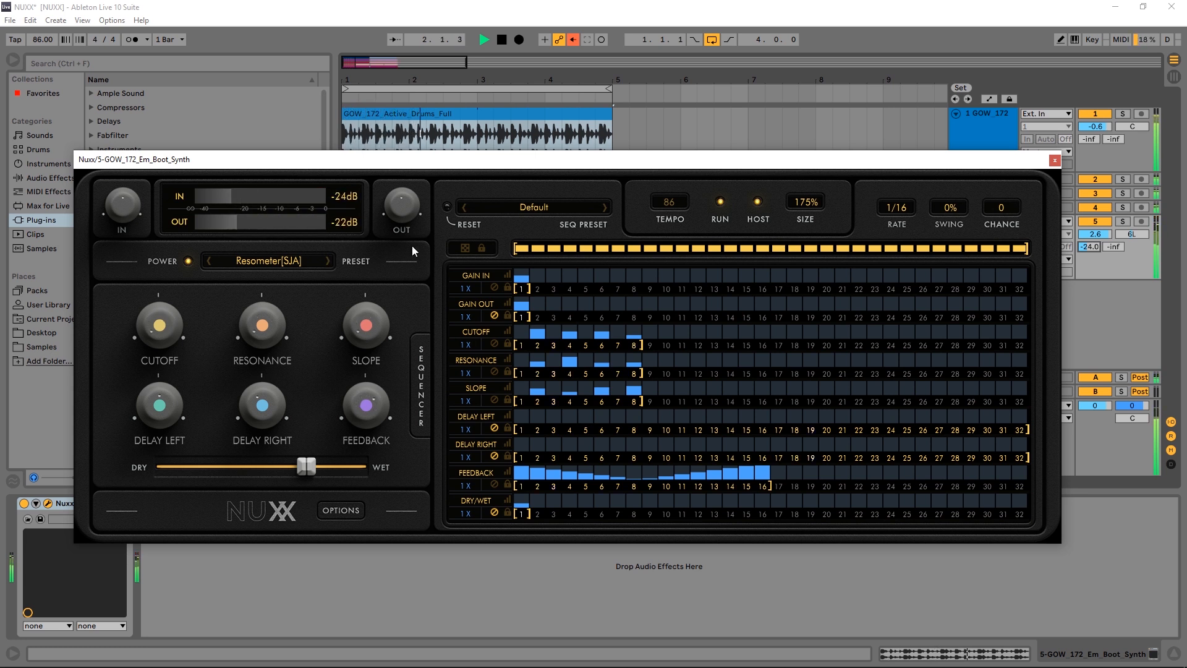
{"action": "left_click", "coordinate": [328, 260]}
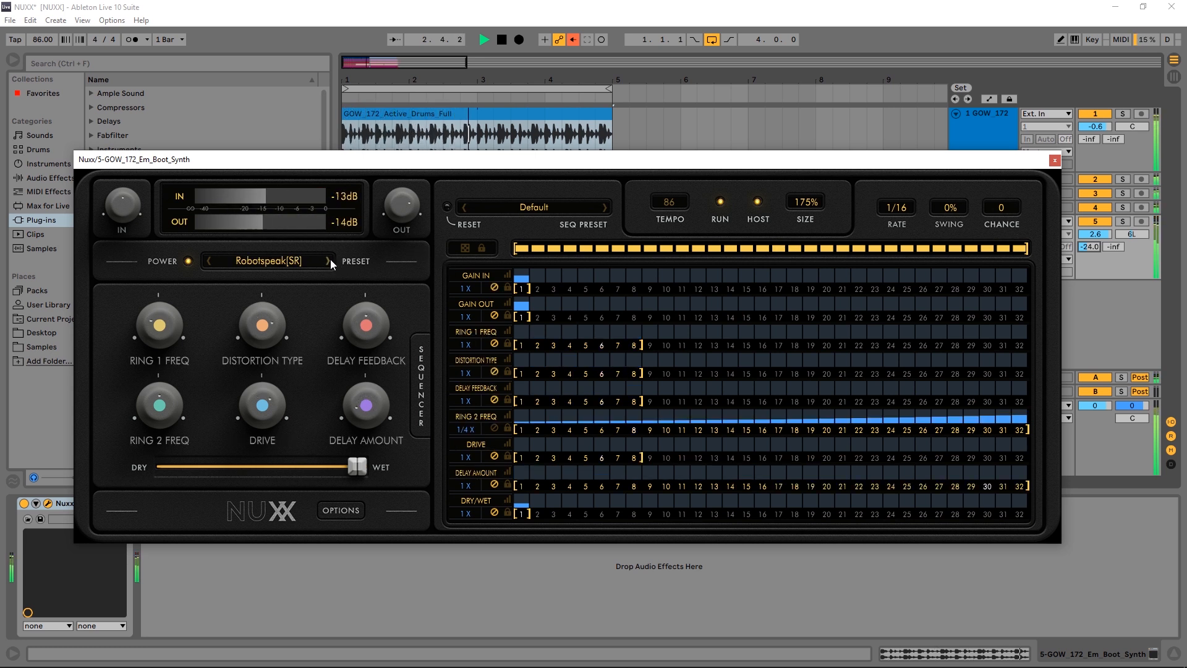
{"action": "left_click", "coordinate": [328, 260]}
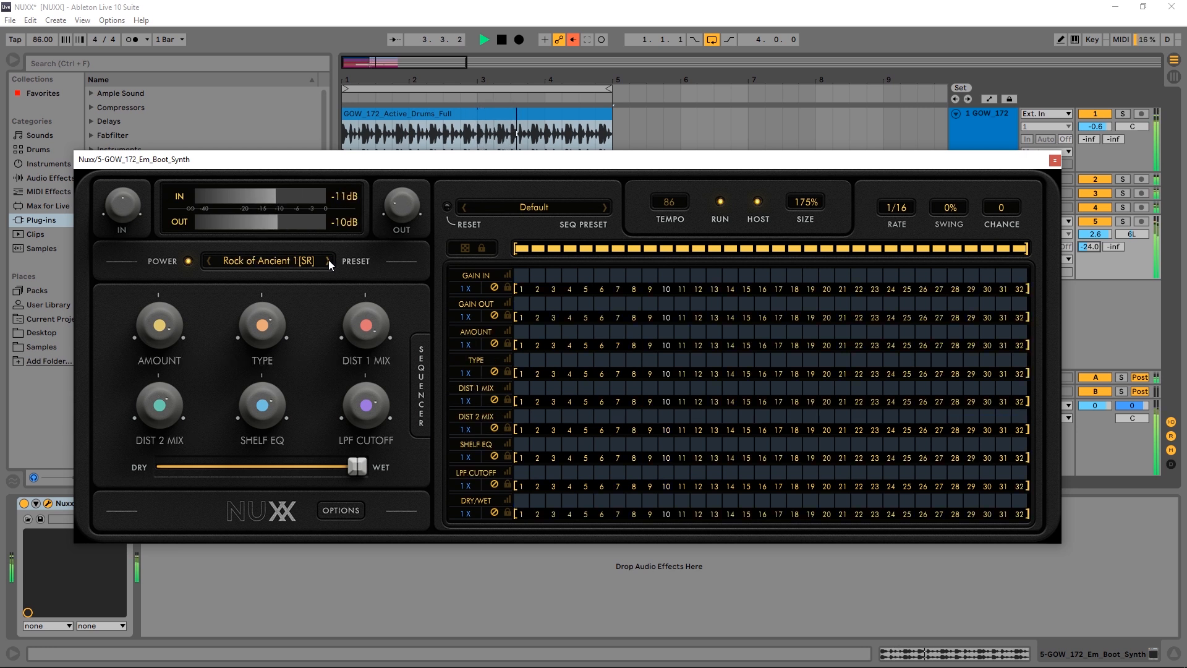
{"action": "left_click", "coordinate": [328, 261]}
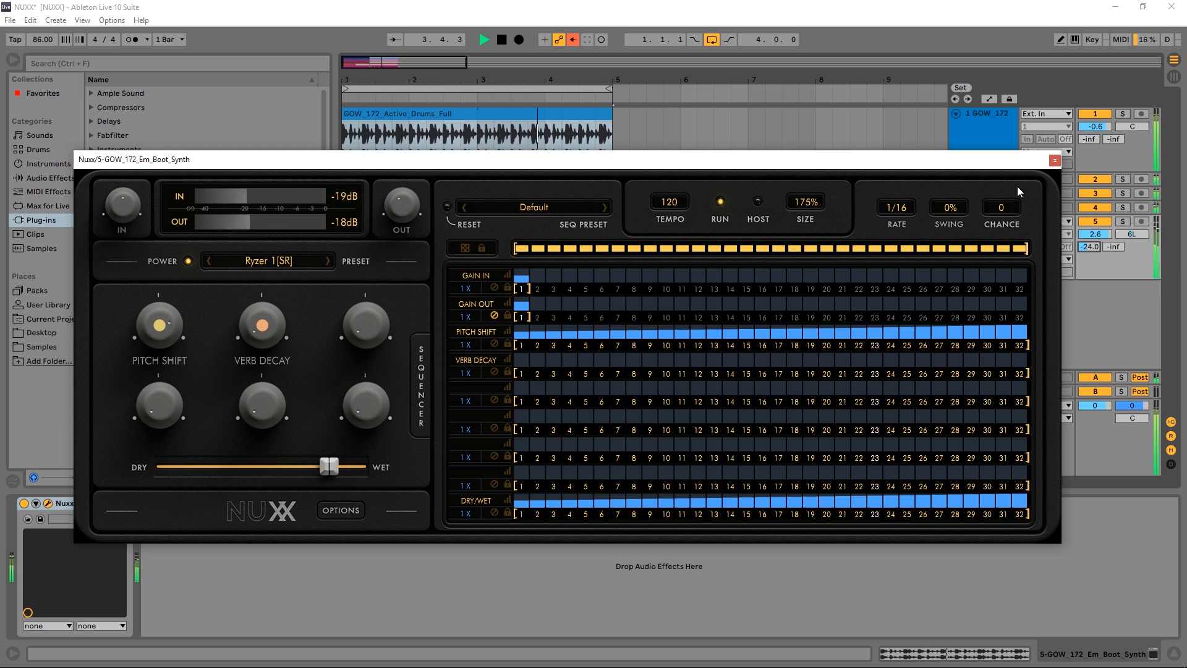
Step: Switch to the Ryzer 2[SR] preset, hear it in the full mix and with the synth soloed, and stop playback
{"action": "key", "text": "space"}
{"action": "left_click", "coordinate": [328, 260]}
{"action": "key", "text": "space"}
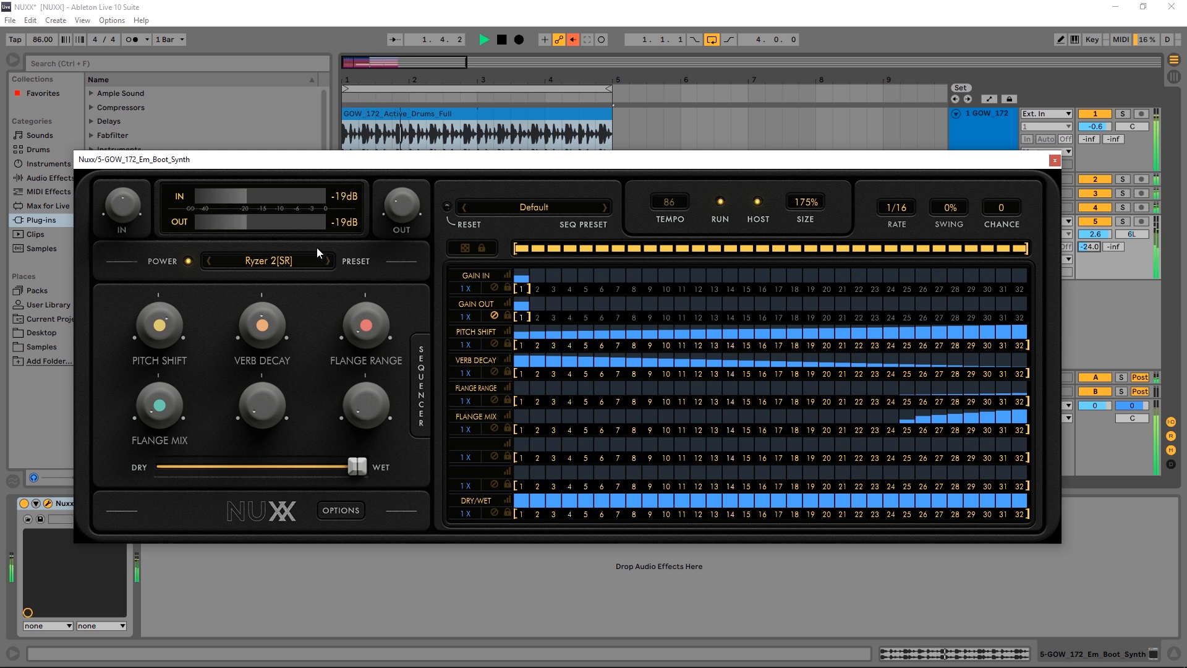
{"action": "left_click", "coordinate": [1122, 222]}
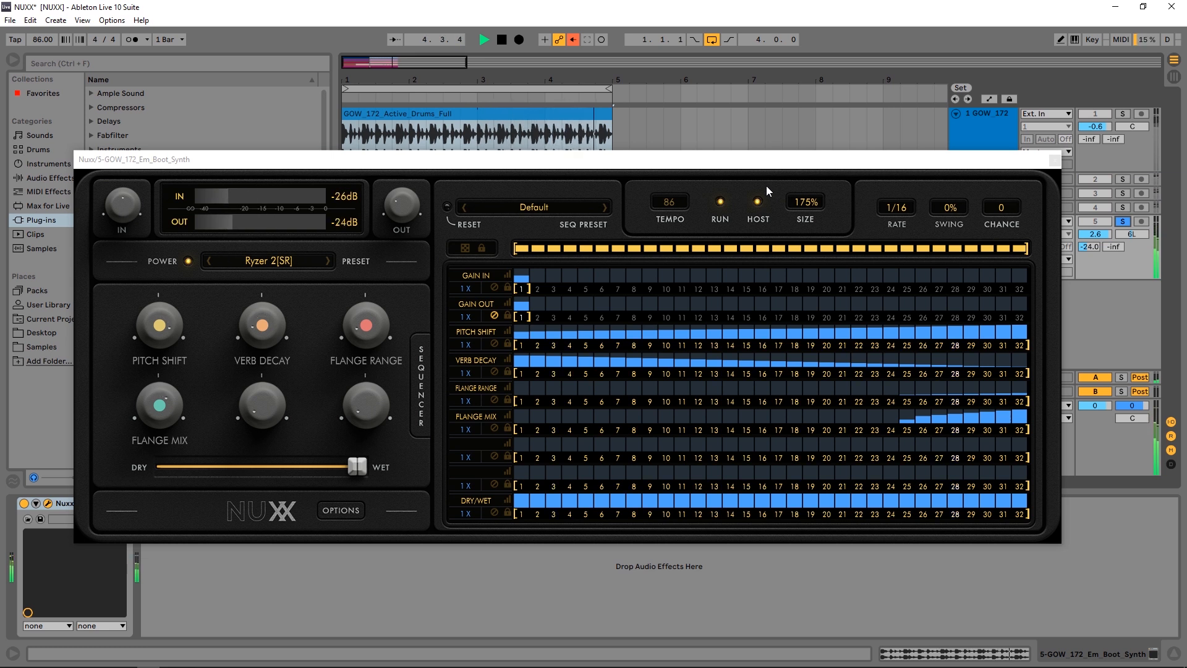
{"action": "key", "text": "space"}
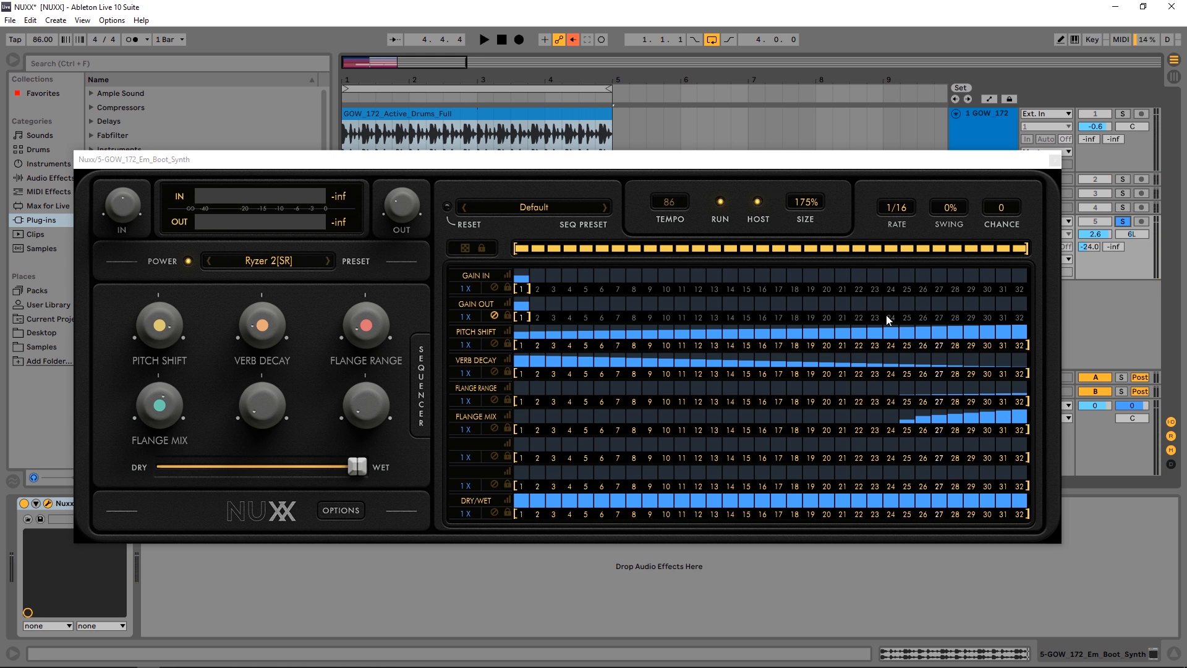